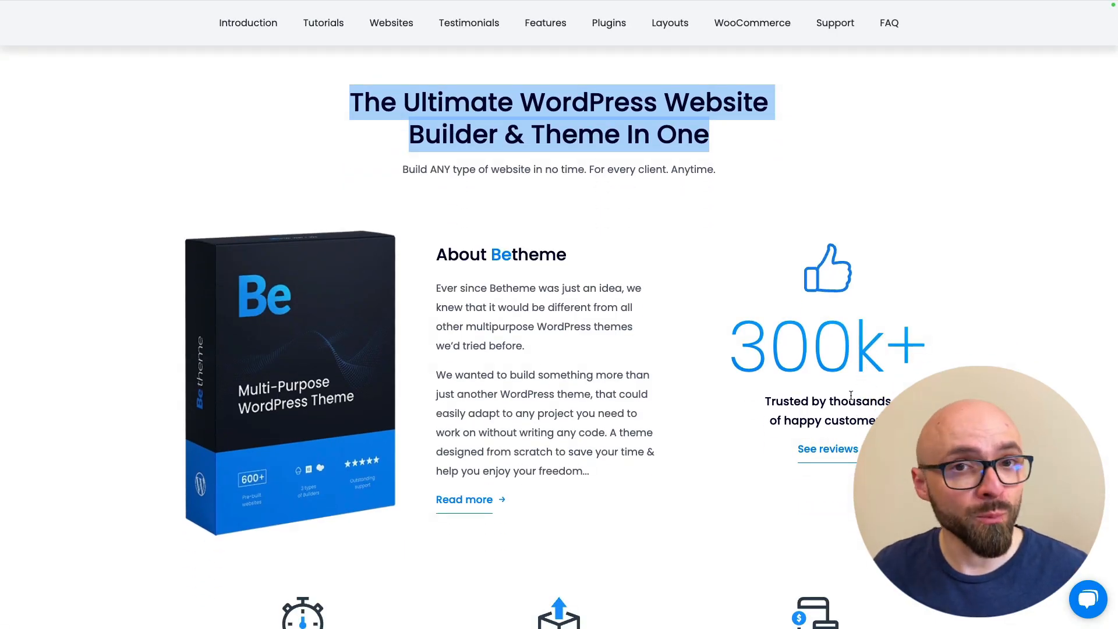
Browse the Betheme homepage and examine its library of prebuilt websites and the layout and subject filters.
scroll(850, 396, "down", 10)
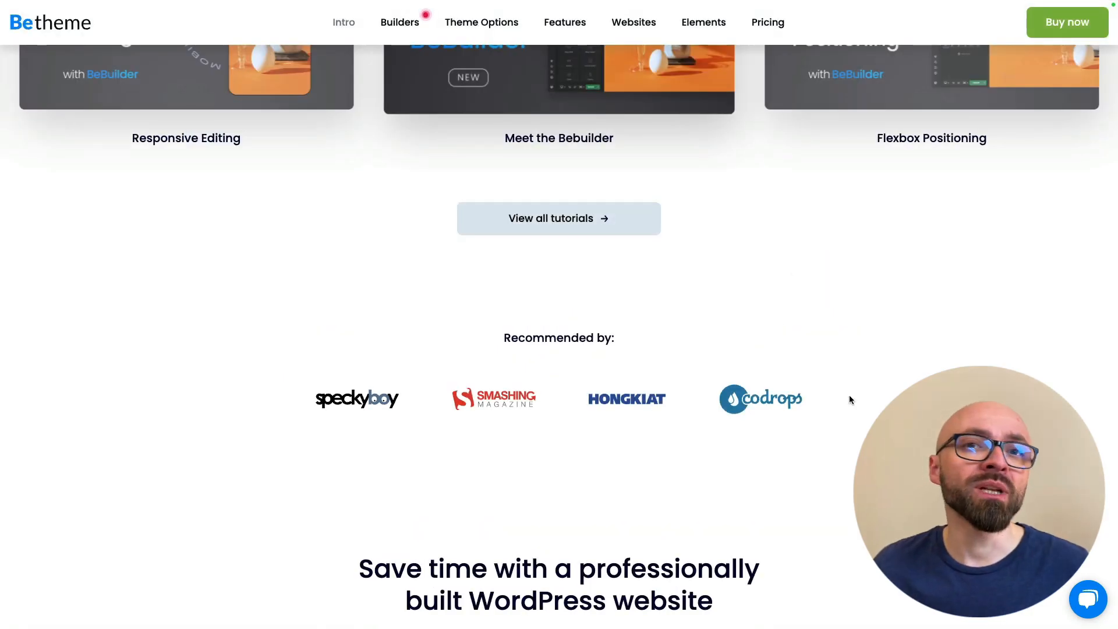
scroll(849, 395, "down", 9)
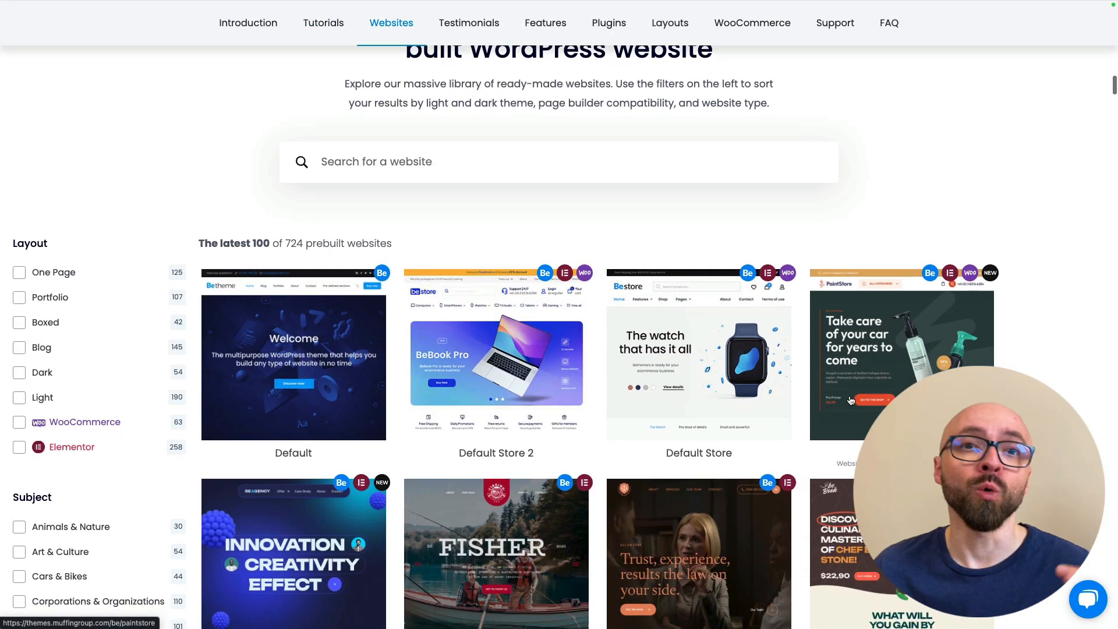
scroll(851, 401, "down", 2)
left_click_drag(194, 134, 279, 131)
left_click(343, 121)
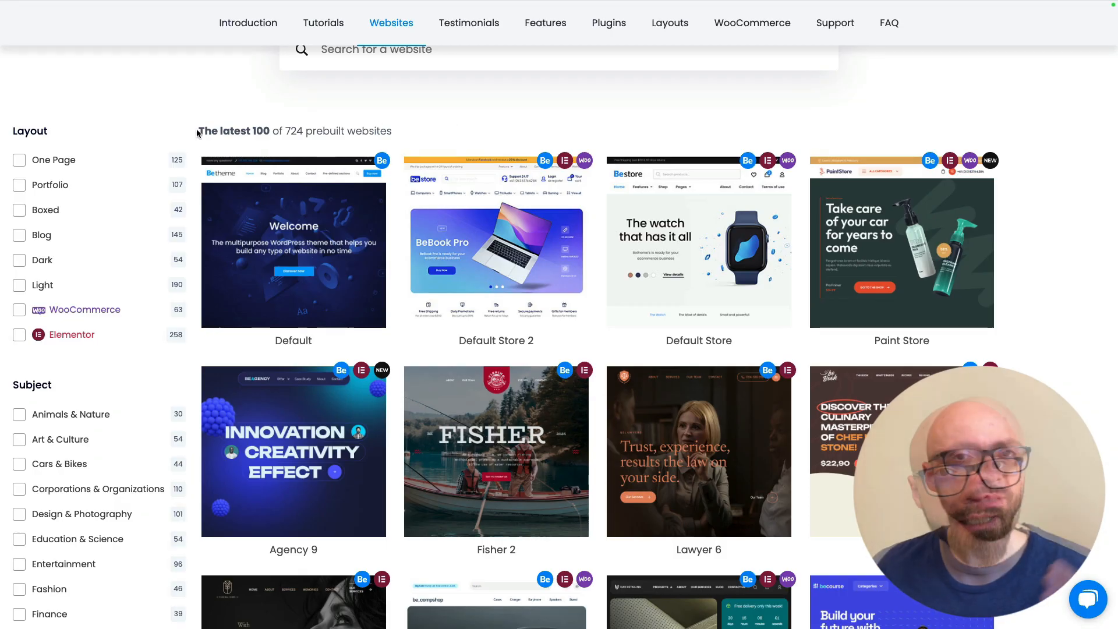
left_click_drag(197, 132, 483, 139)
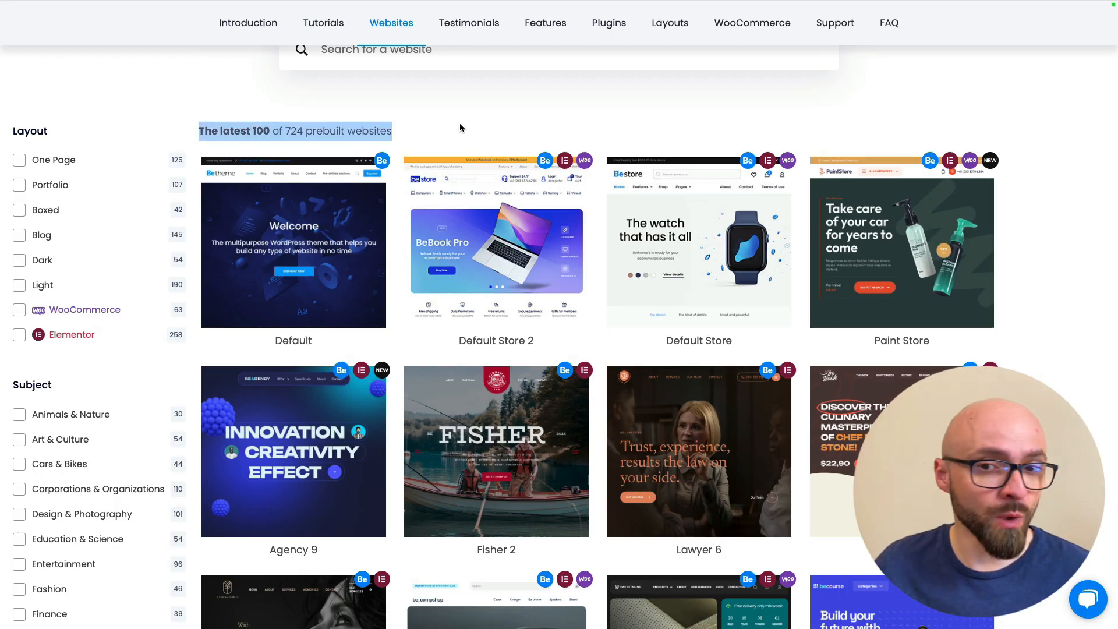
scroll(473, 181, "down", 10)
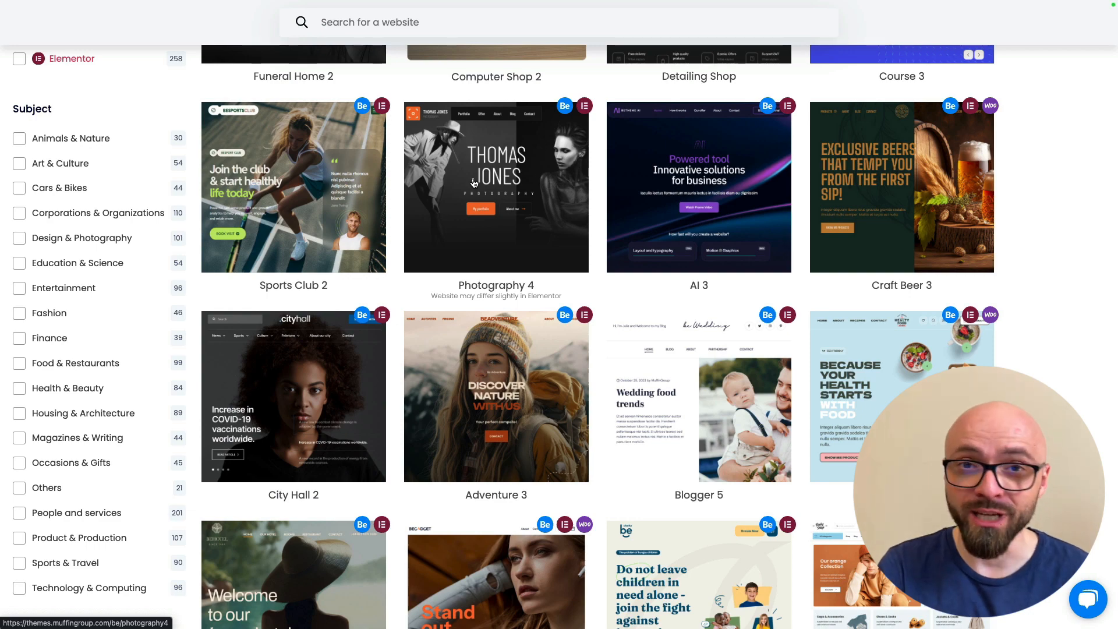
scroll(474, 183, "down", 10)
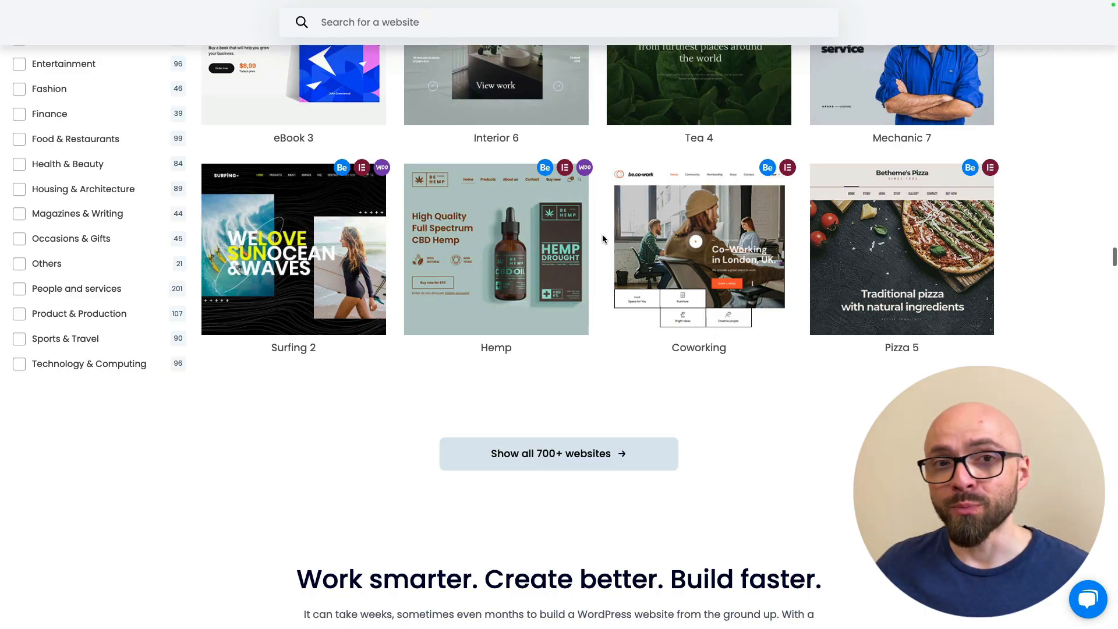
Open Betheme's pricing page and read the theme's price and fee terms.
left_click(768, 23)
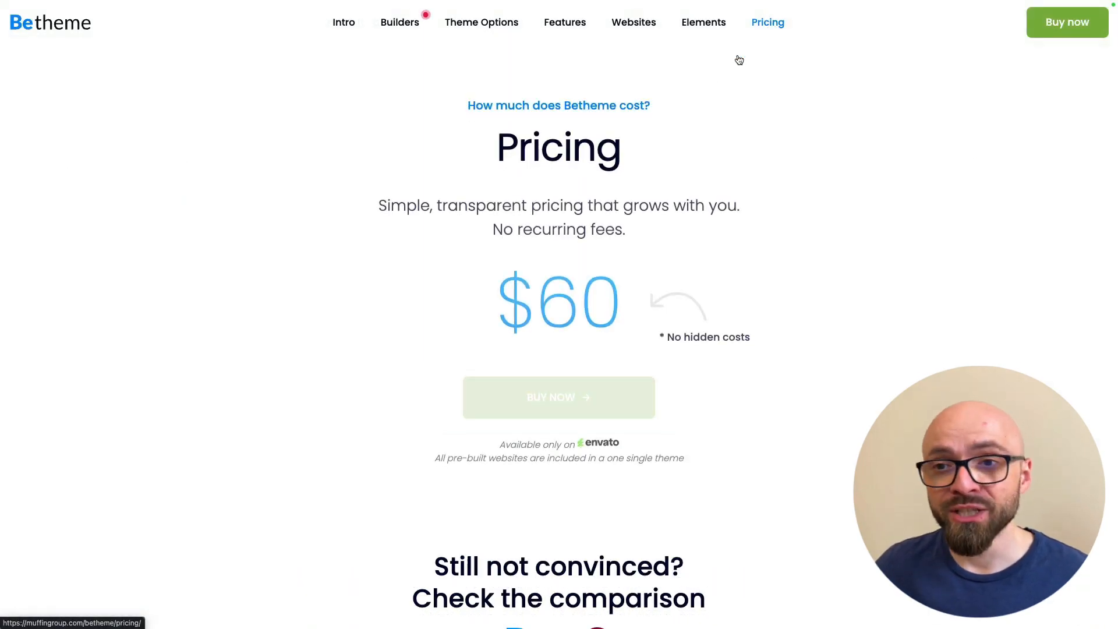
left_click_drag(484, 227, 662, 235)
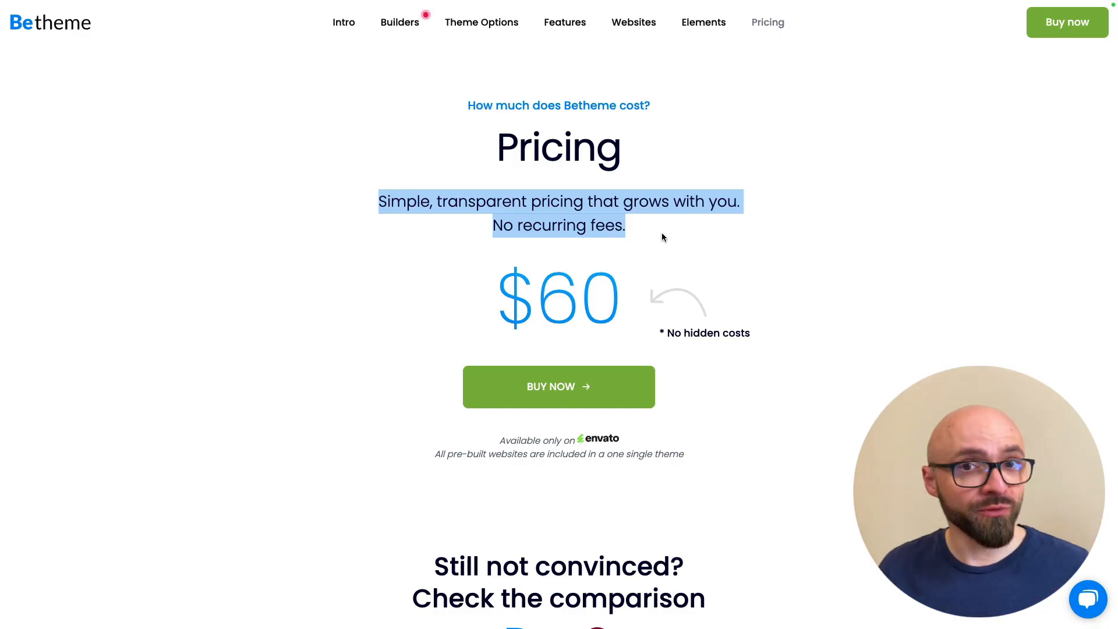
left_click(662, 235)
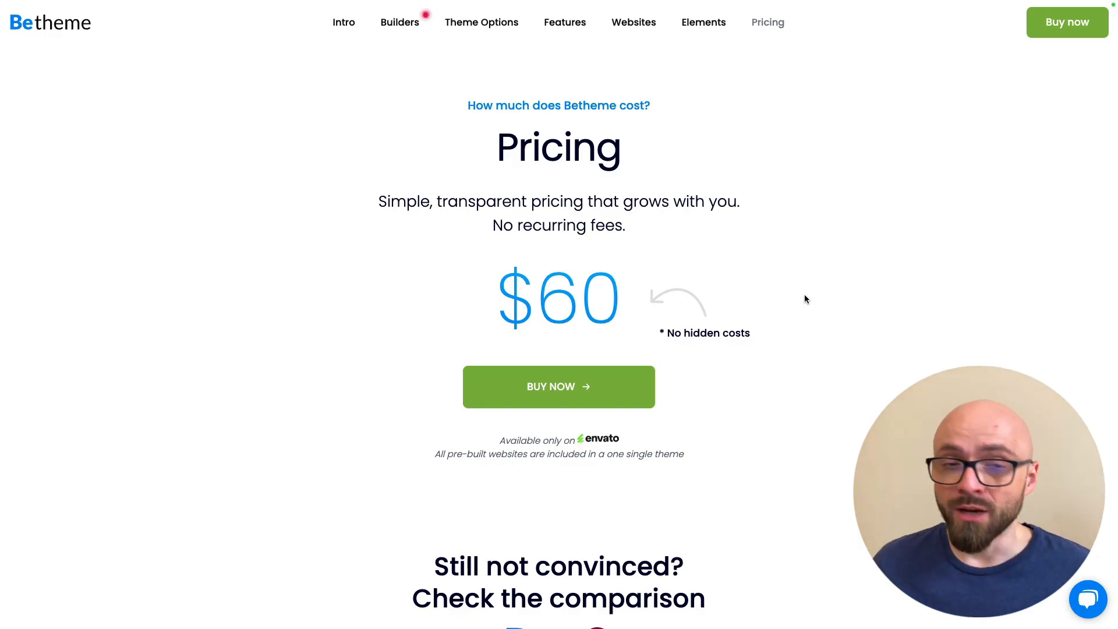
left_click_drag(571, 334, 824, 282)
left_click(840, 284)
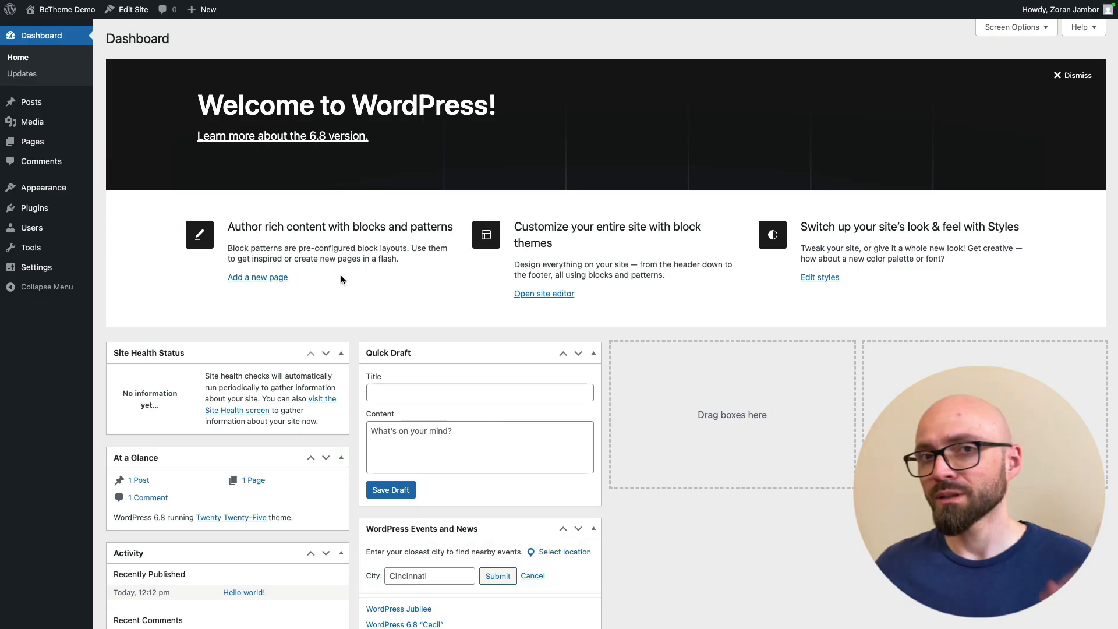
Install the Betheme theme on the WordPress site by uploading betheme.zip.
left_click(120, 189)
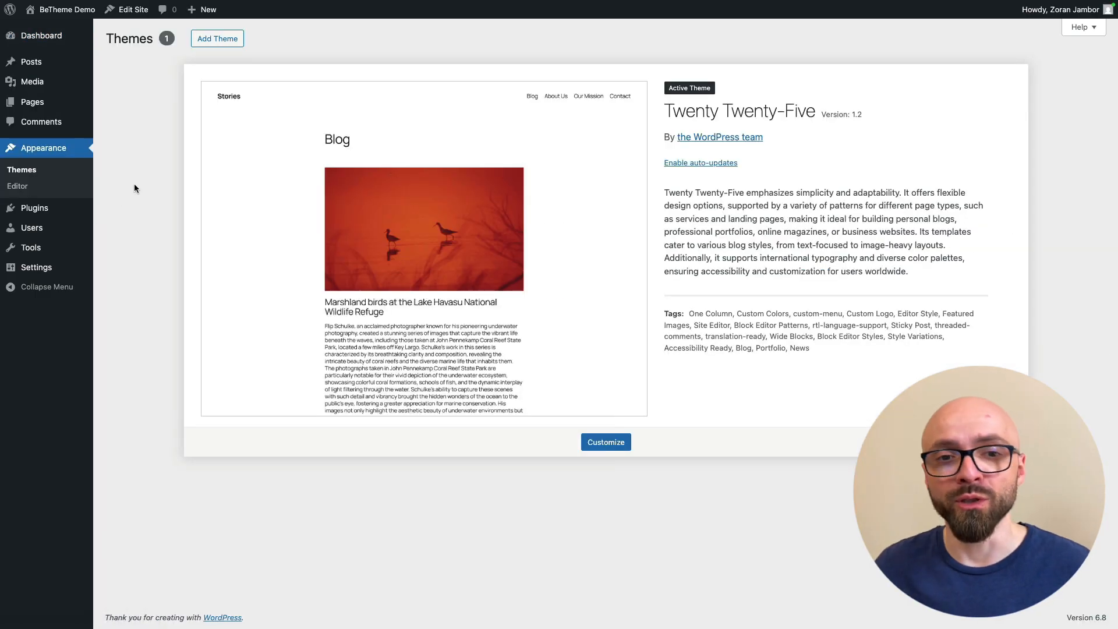
left_click(208, 35)
left_click(215, 38)
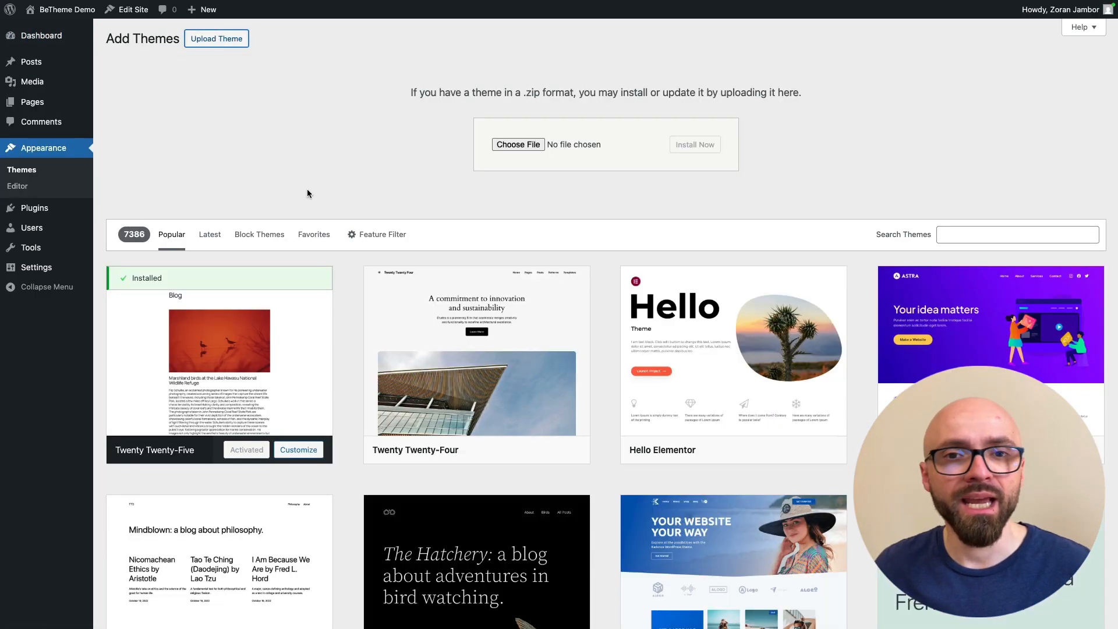
left_click(525, 143)
double_click(353, 219)
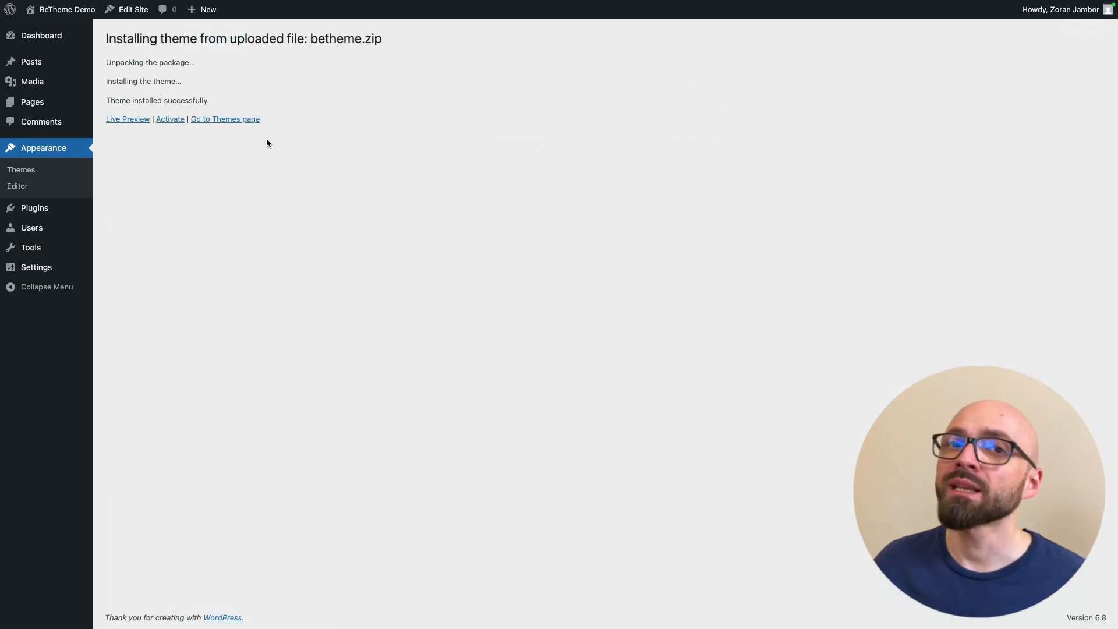
Activate the Betheme theme and start its setup wizard with the Pre-built website setup type.
left_click(174, 120)
left_click(605, 350)
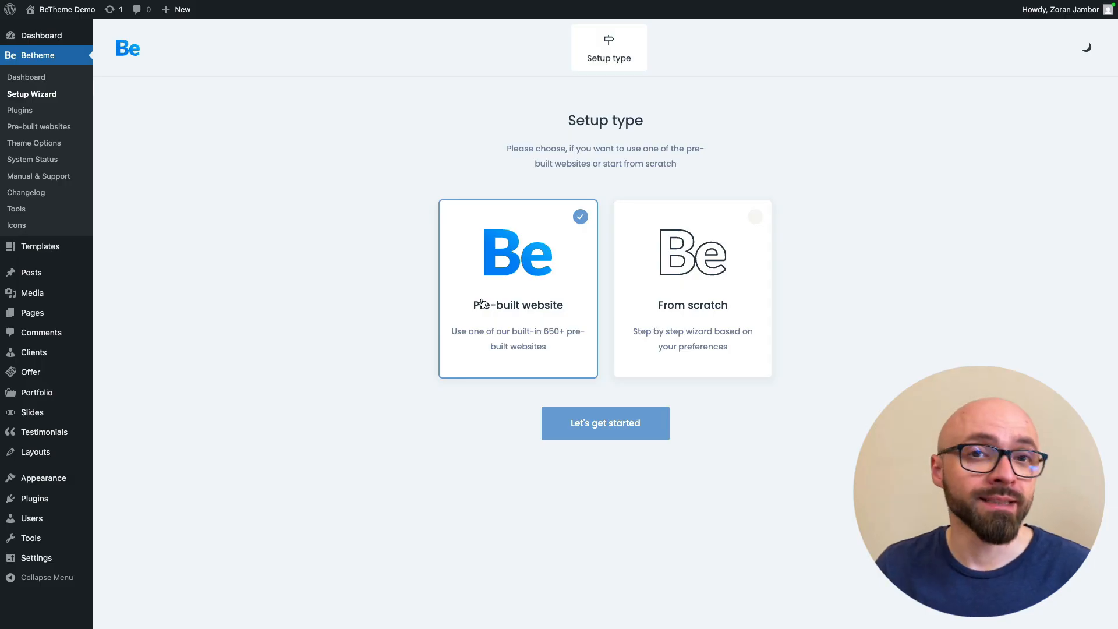
left_click(601, 423)
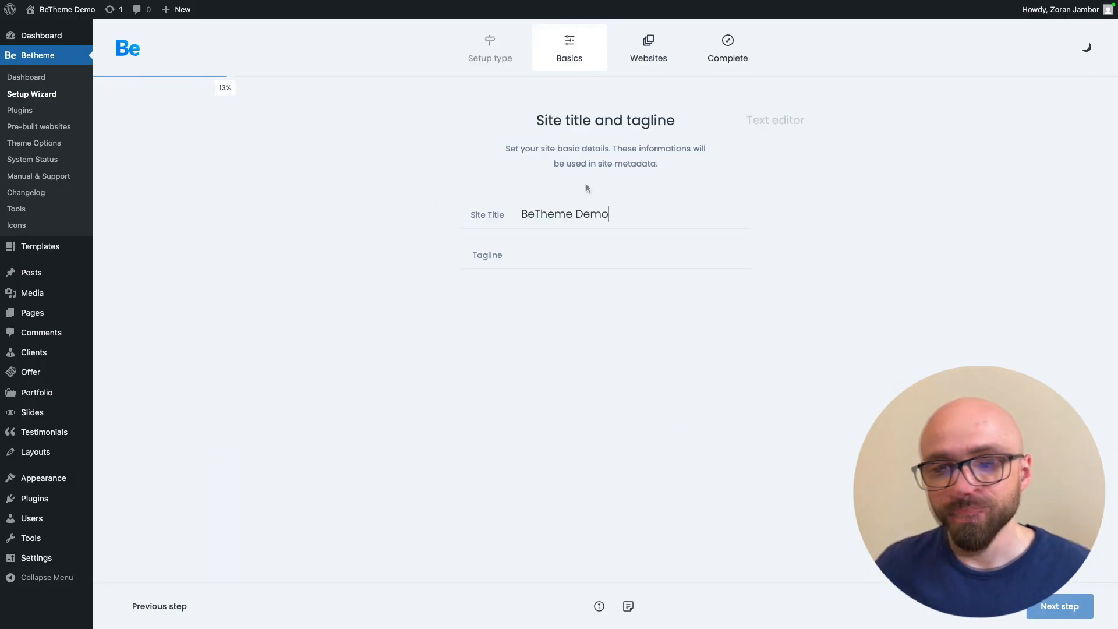
Complete the wizard's basics with the Code text editor, the Technology & Computing business category and BeBuilder, keeping the site title.
left_click(1069, 607)
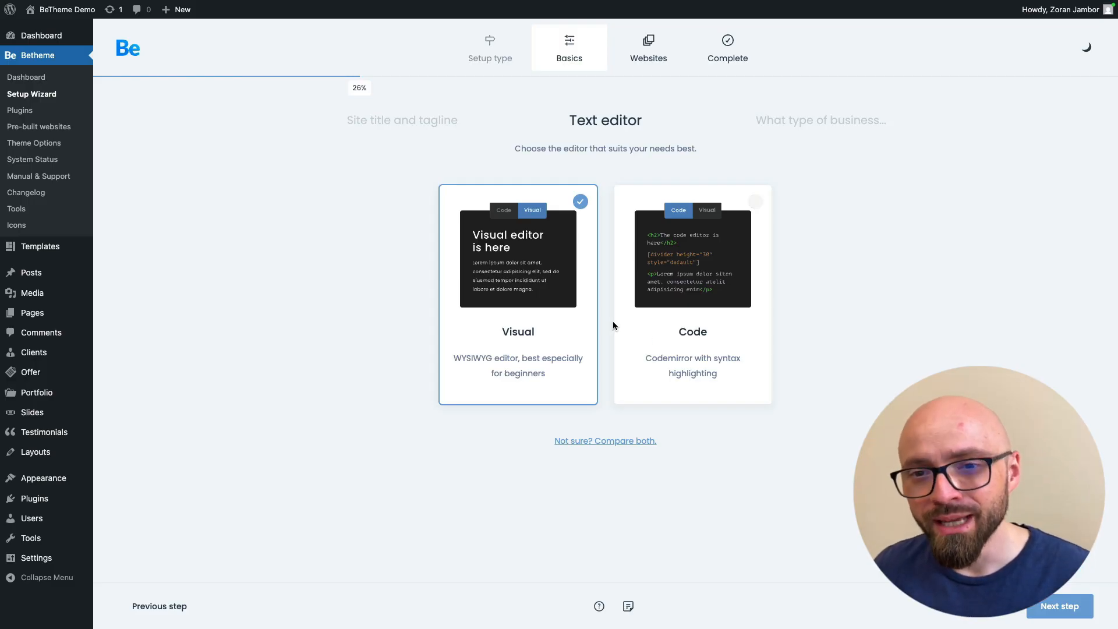
left_click(684, 361)
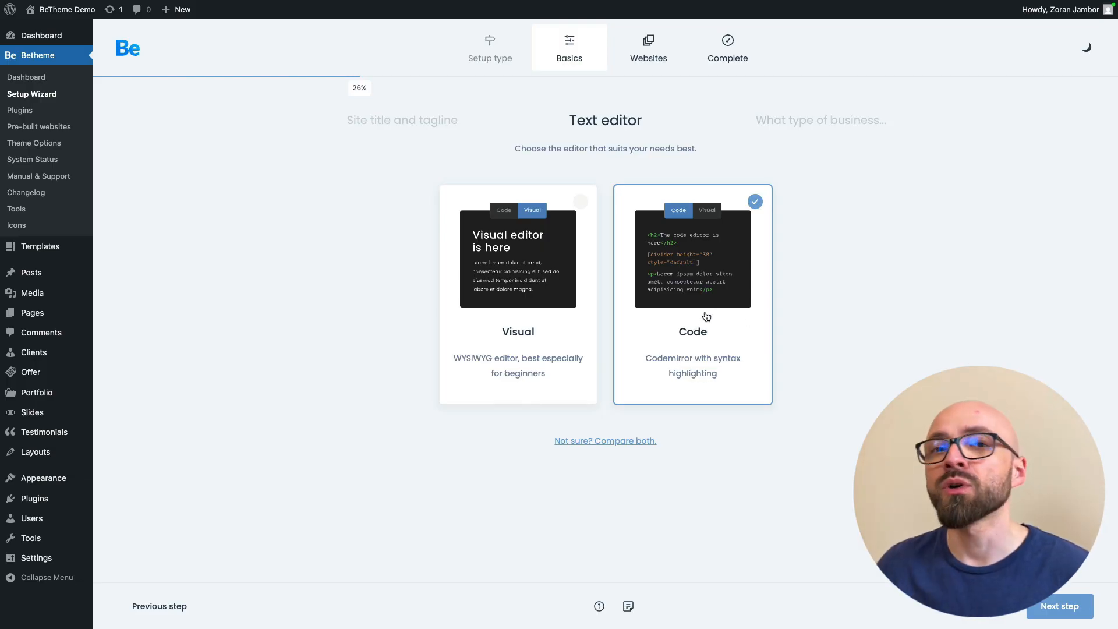
left_click(1055, 608)
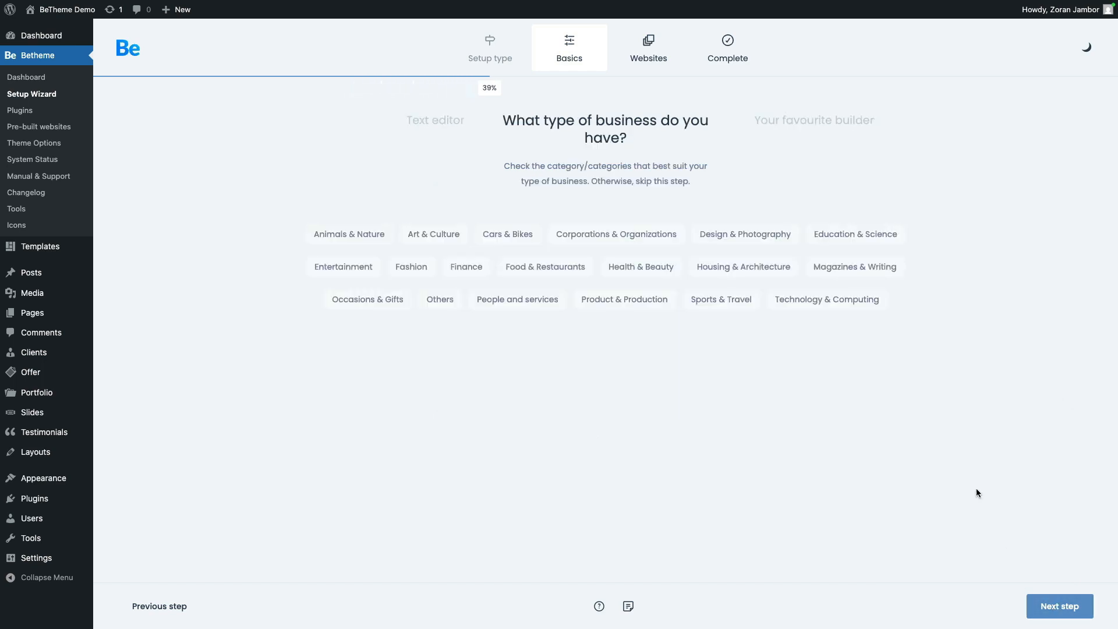
left_click(1061, 607)
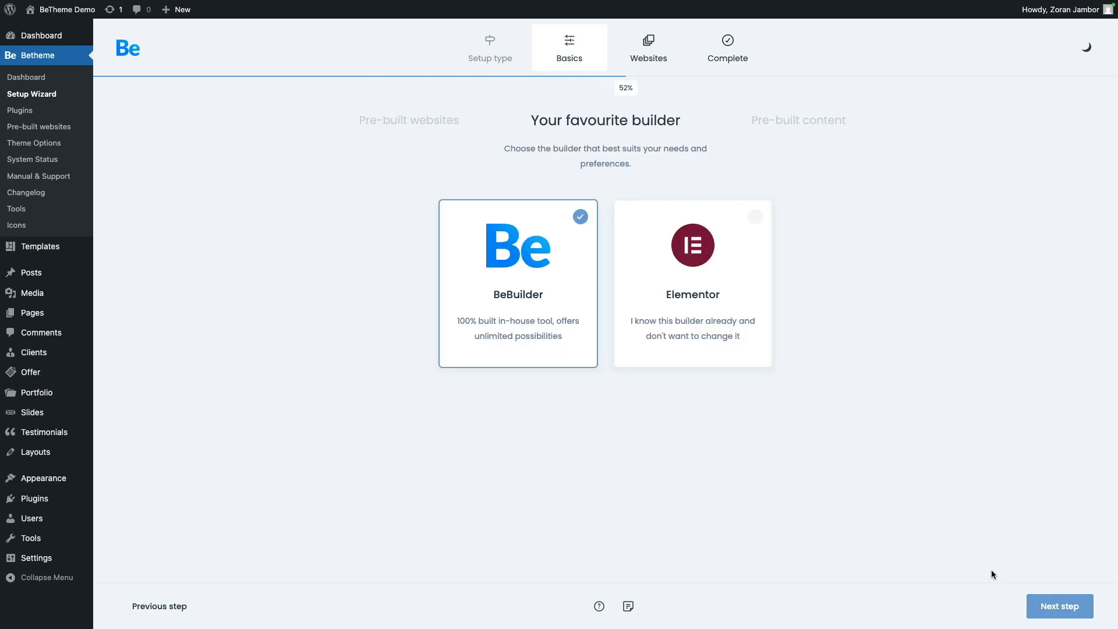
left_click(1061, 608)
Preview the Default Store design and select Course 3 as the pre-built website.
mouse_move(510, 298)
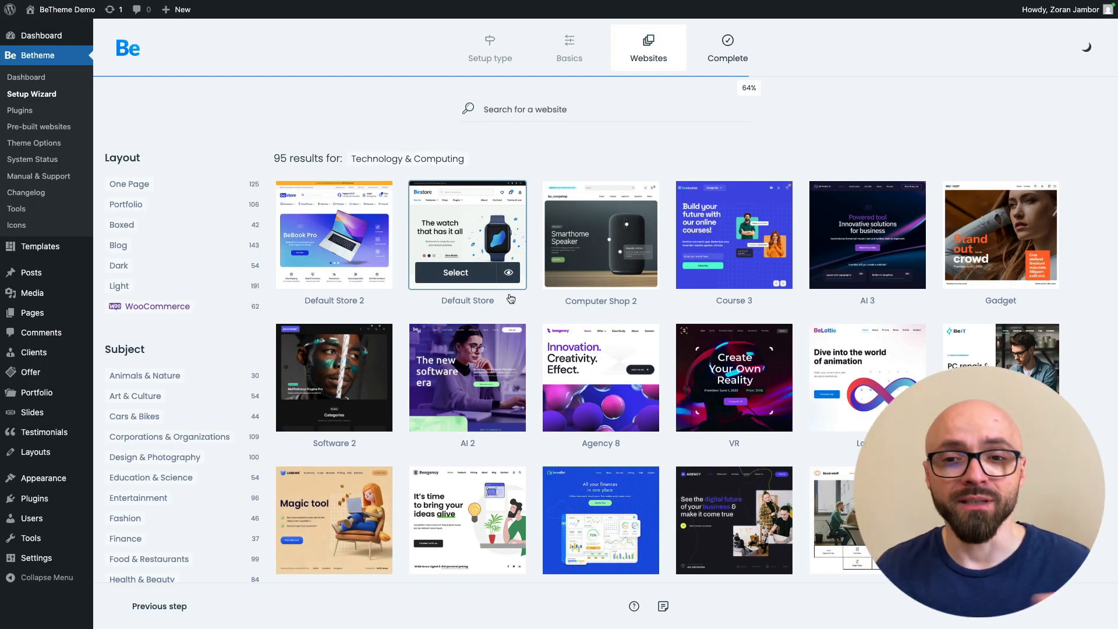
left_click(501, 272)
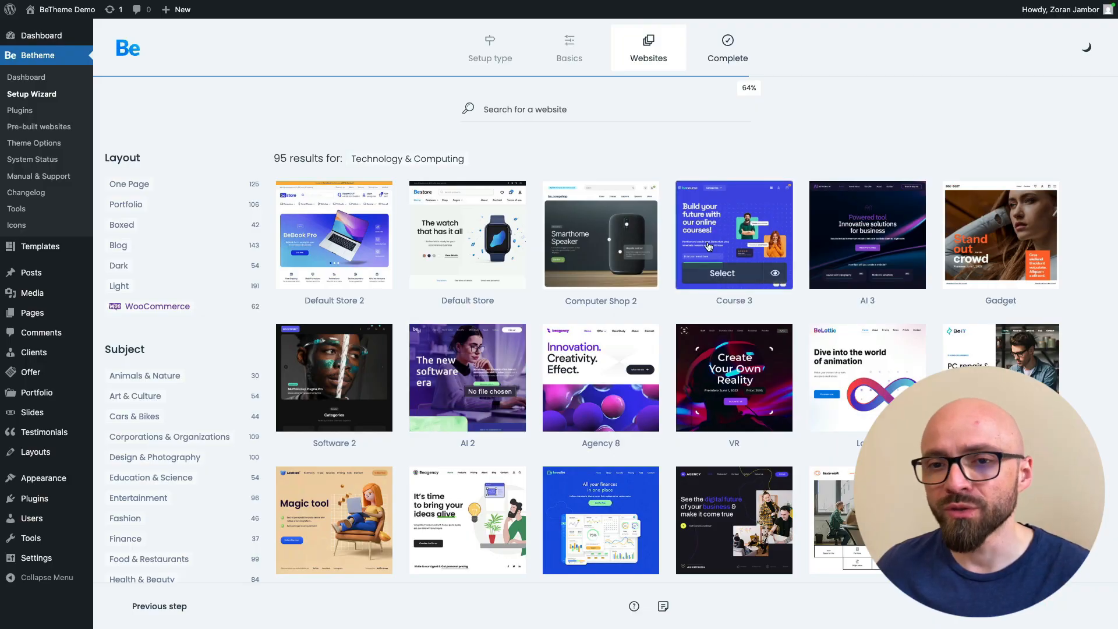
left_click(737, 274)
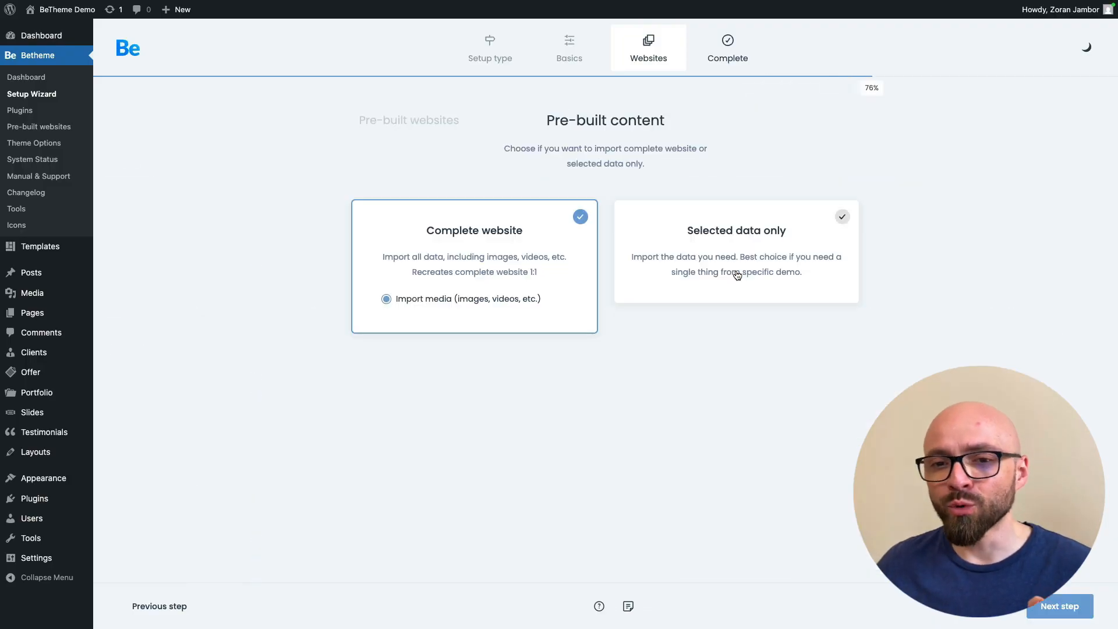
Compare the pre-built content options and choose to import the complete website including media.
left_click(688, 293)
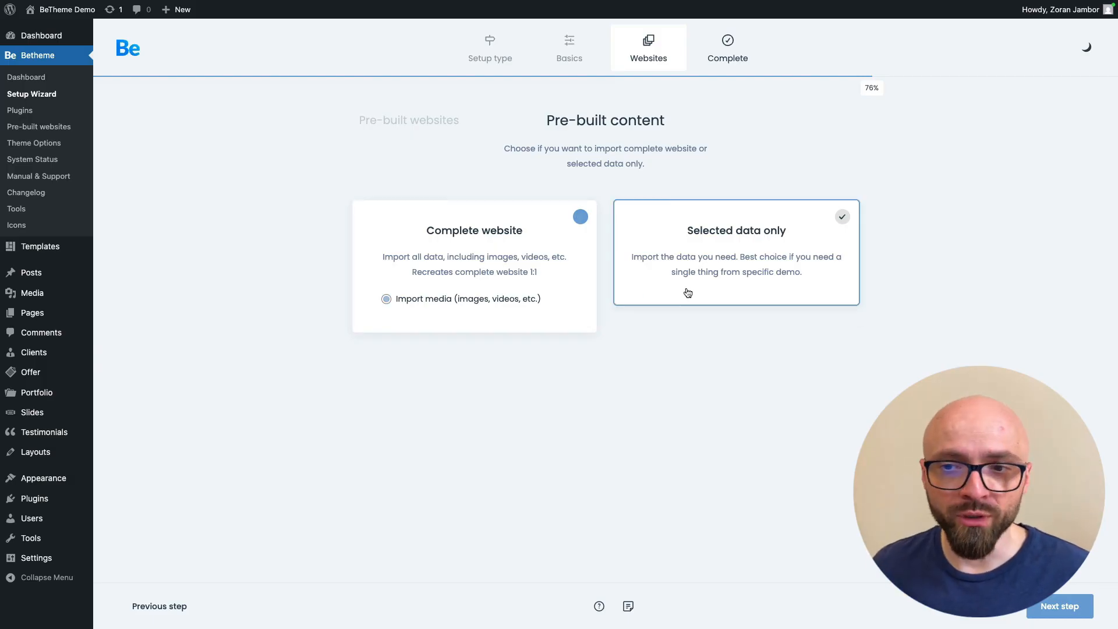
left_click(686, 320)
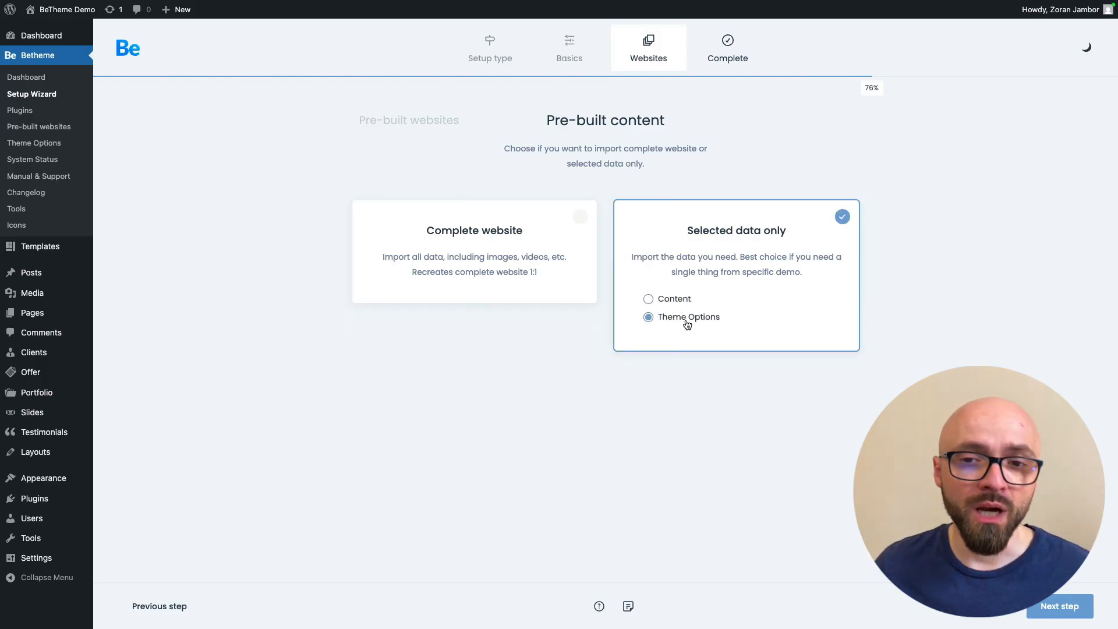
left_click(507, 247)
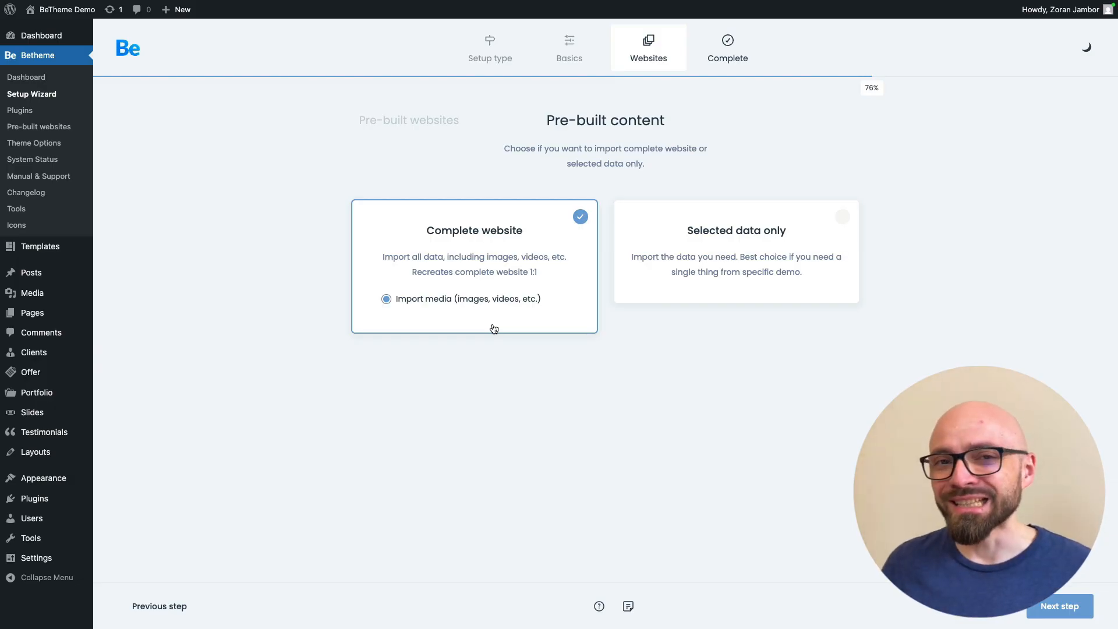
left_click(1060, 609)
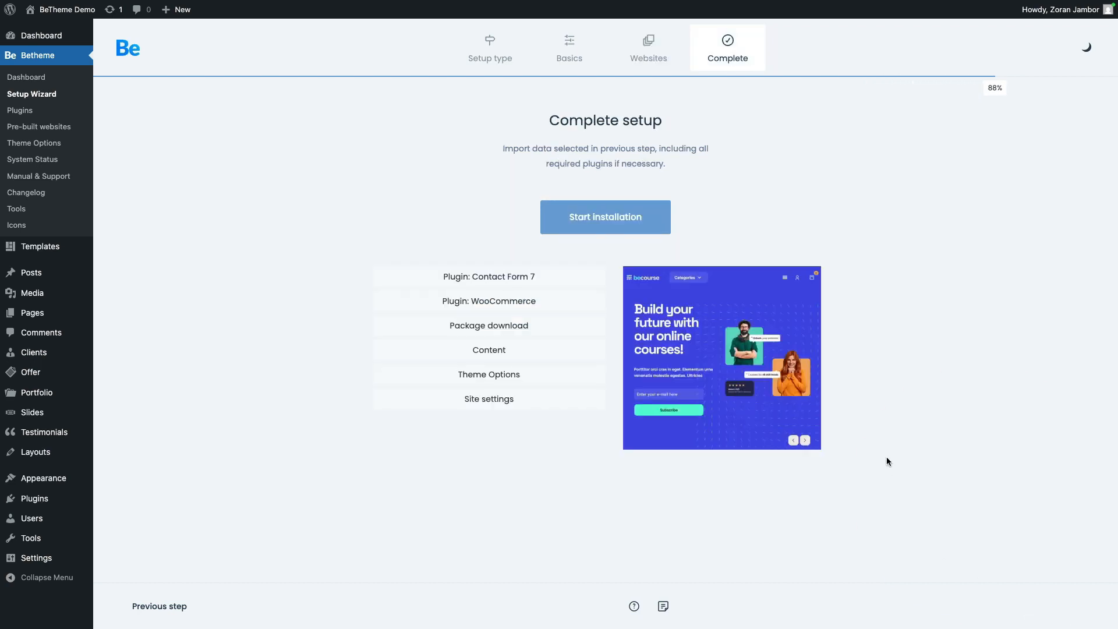
Review the items to install, start the installation and reset the database, acknowledging that there is no undo.
left_click_drag(389, 269, 508, 427)
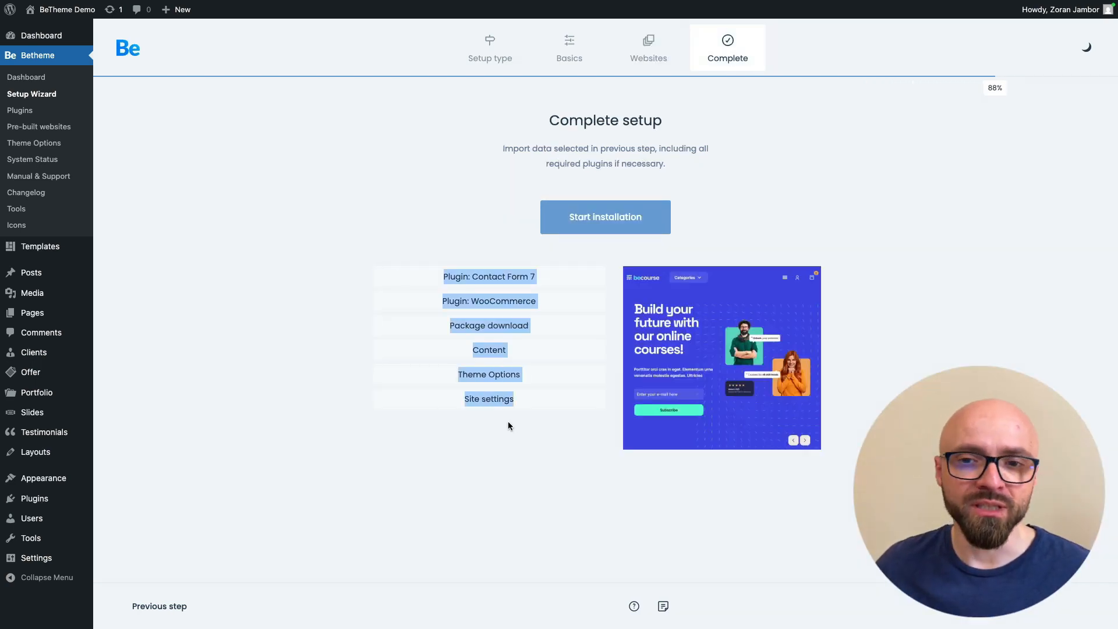
left_click(509, 419)
left_click_drag(381, 279, 577, 324)
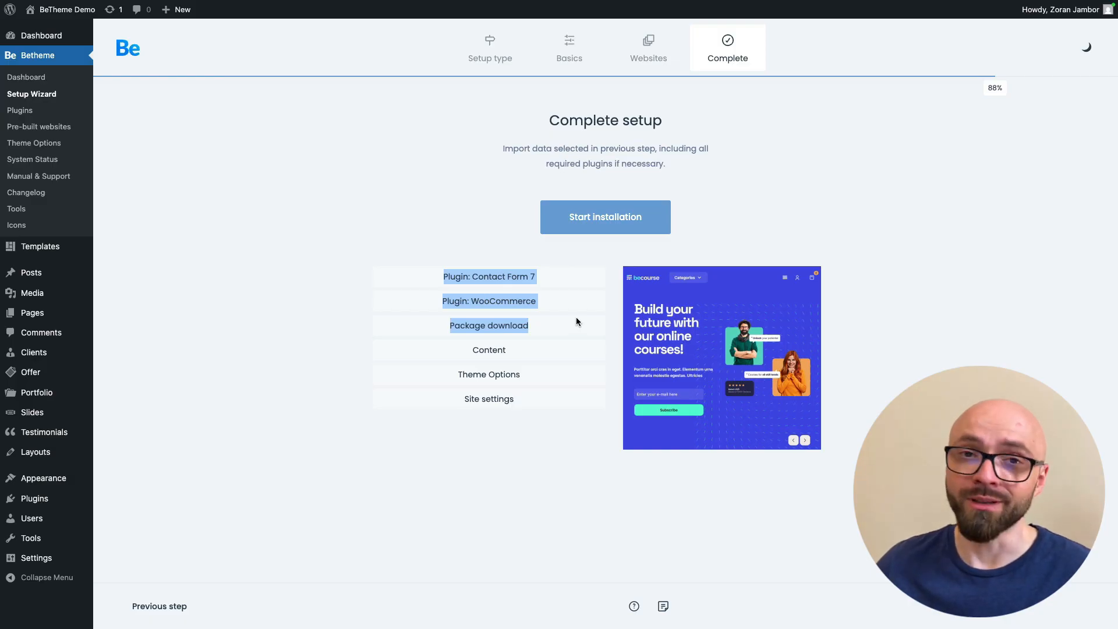
left_click(577, 321)
left_click(574, 216)
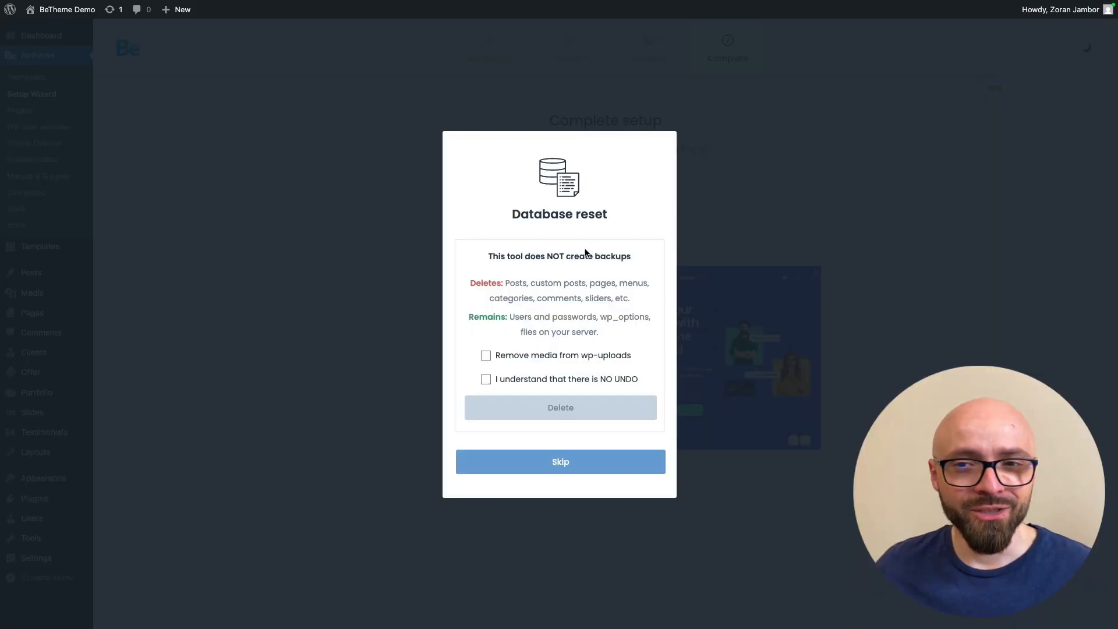
left_click(576, 379)
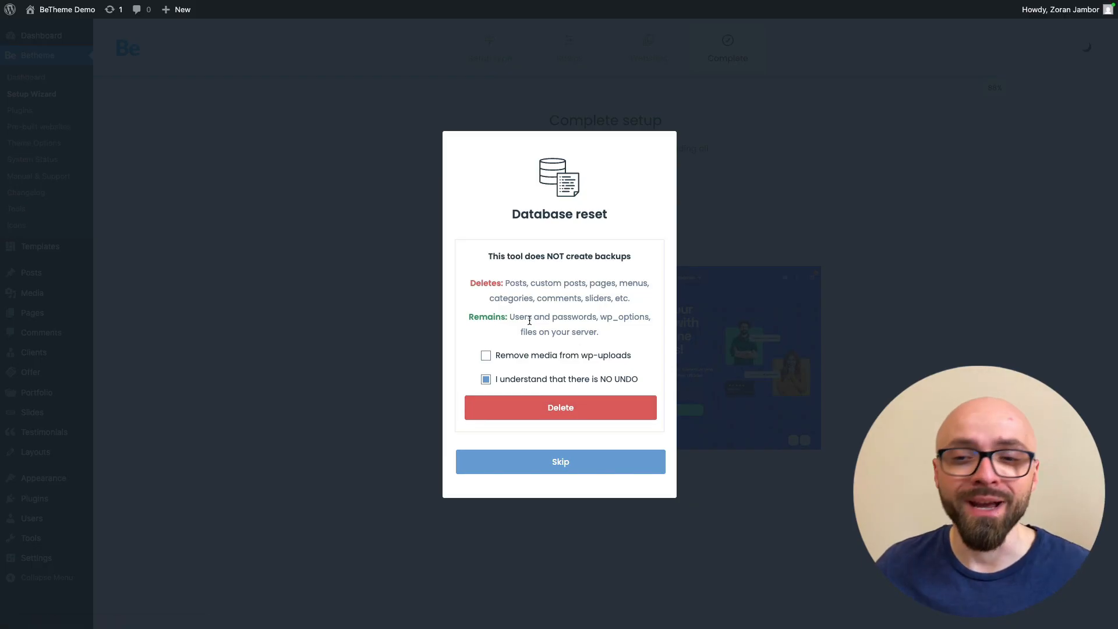
left_click(612, 409)
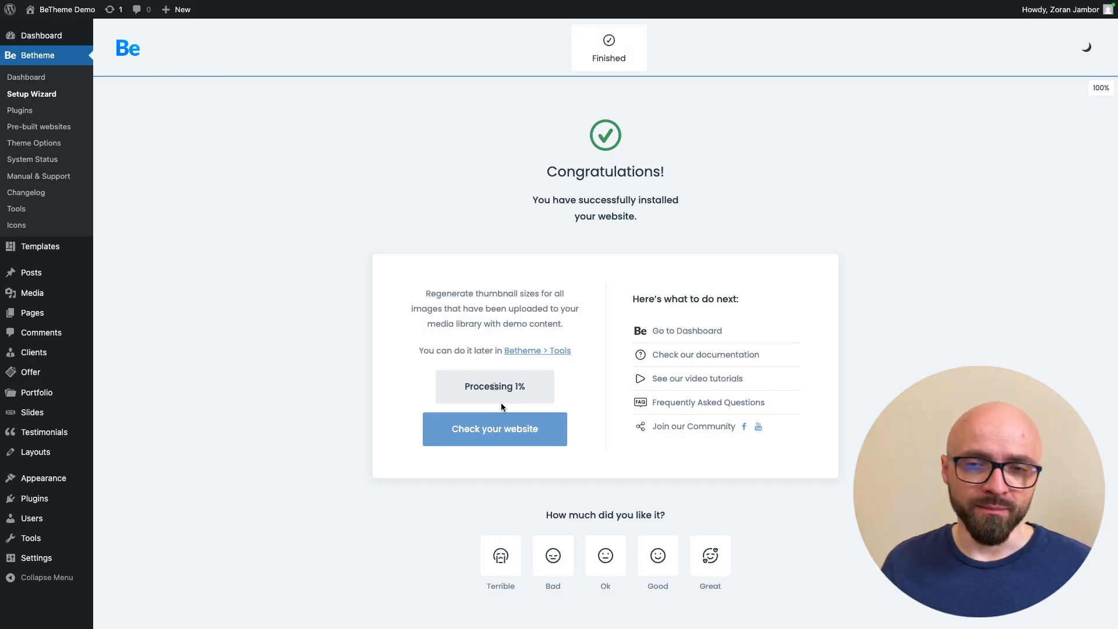
Open the installed website in full screen and look through its homepage down to the footer.
left_click(503, 433)
key("ctrl+super+f")
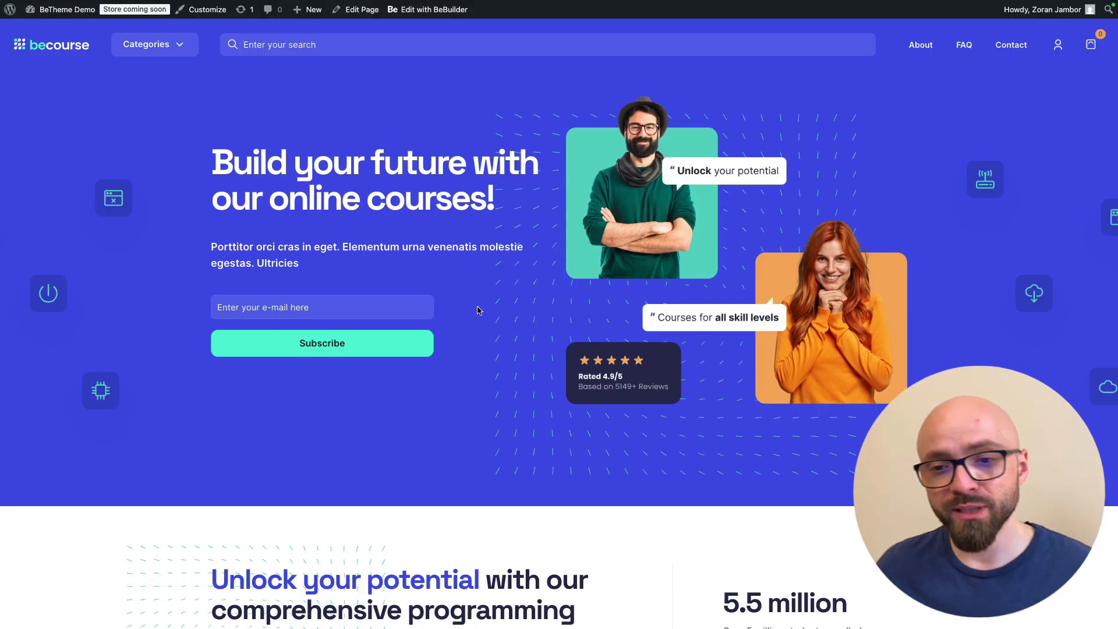
scroll(493, 376, "down", 15)
scroll(494, 379, "down", 20)
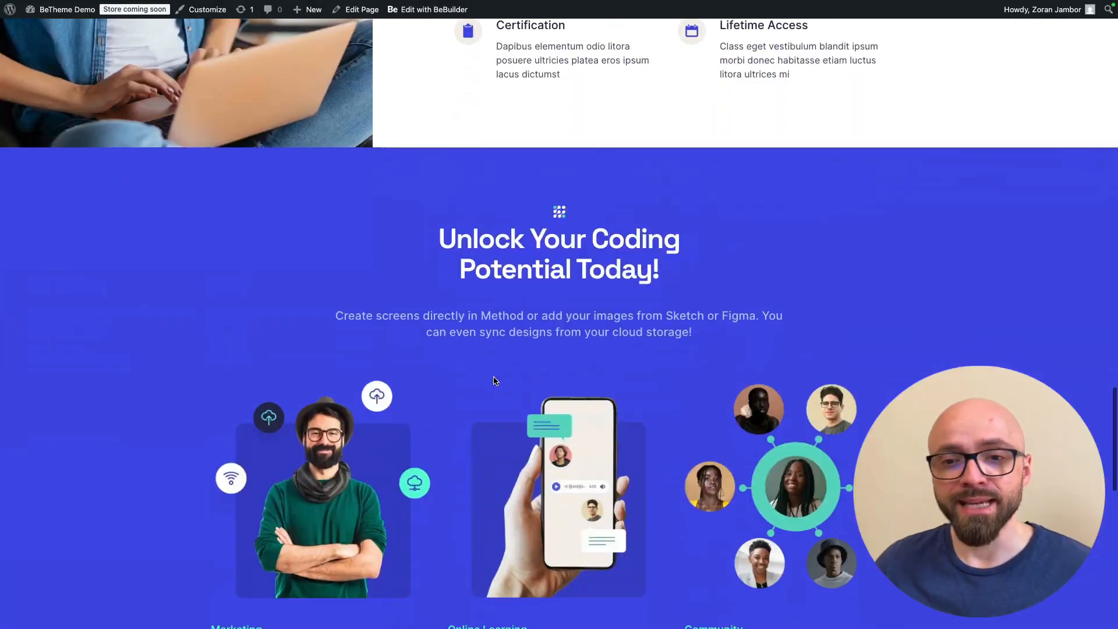
scroll(494, 380, "down", 5)
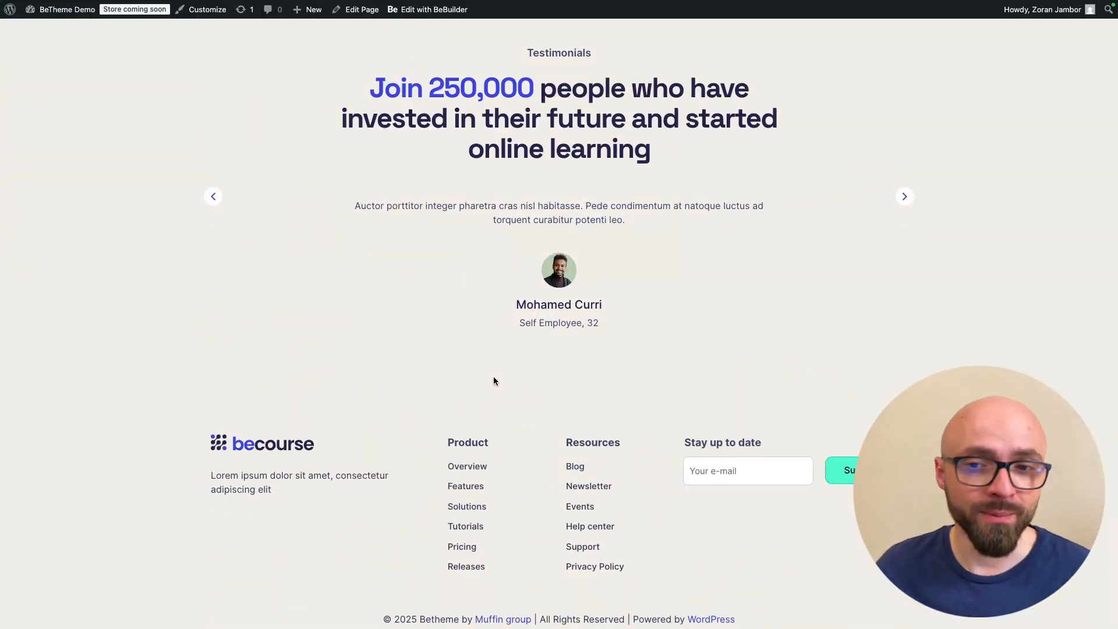
key("Home")
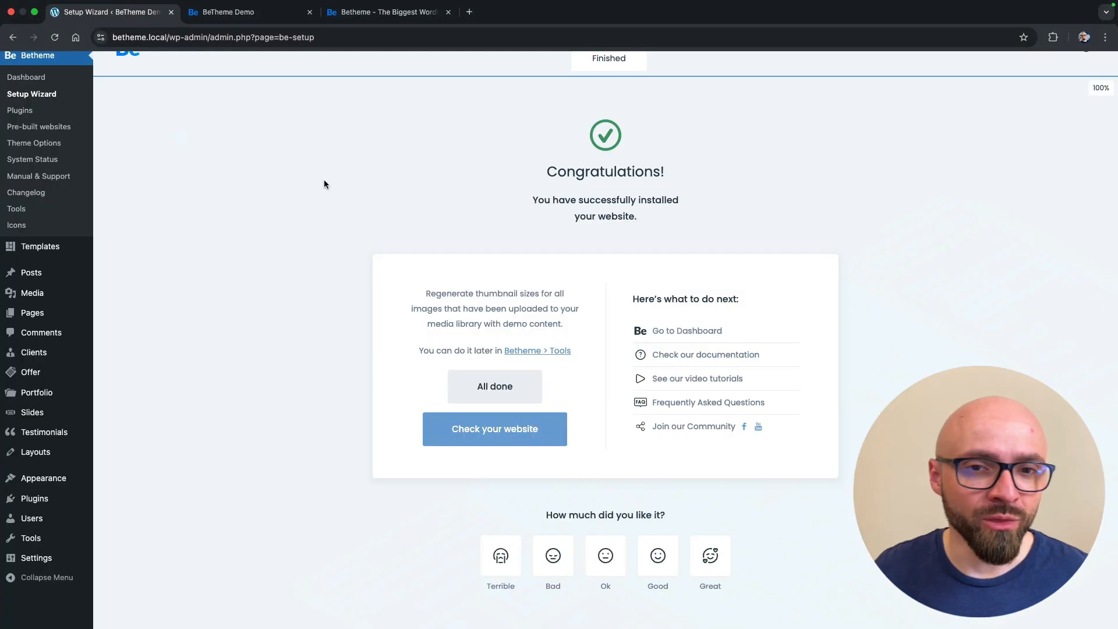
Open the Betheme dashboard and look through its pre-built websites, theme registration and system status sections.
left_click(23, 76)
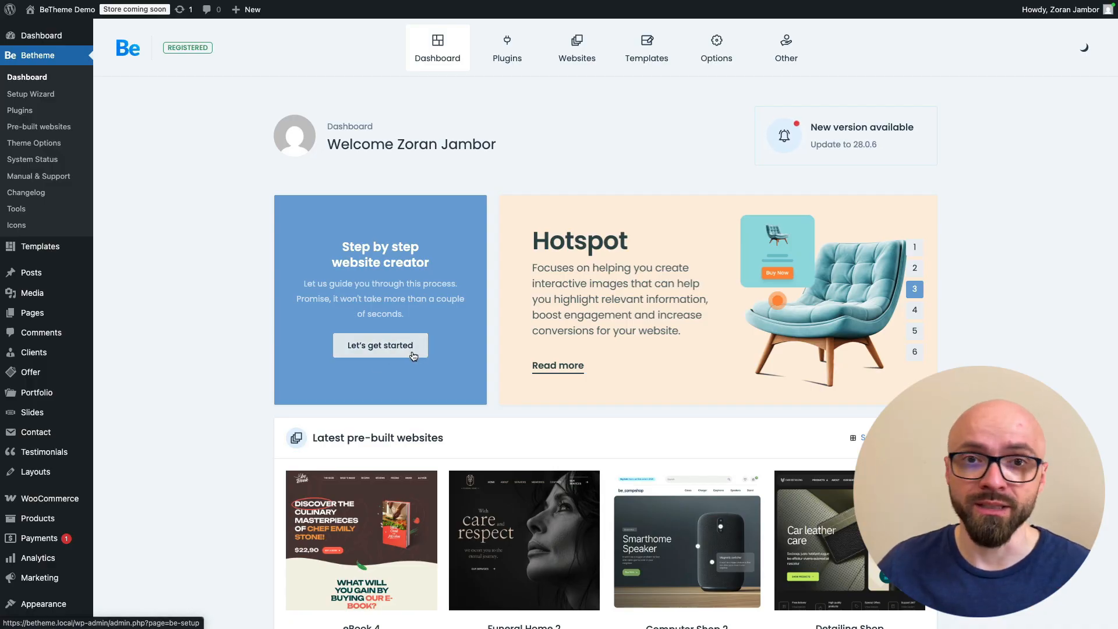
scroll(413, 356, "down", 3)
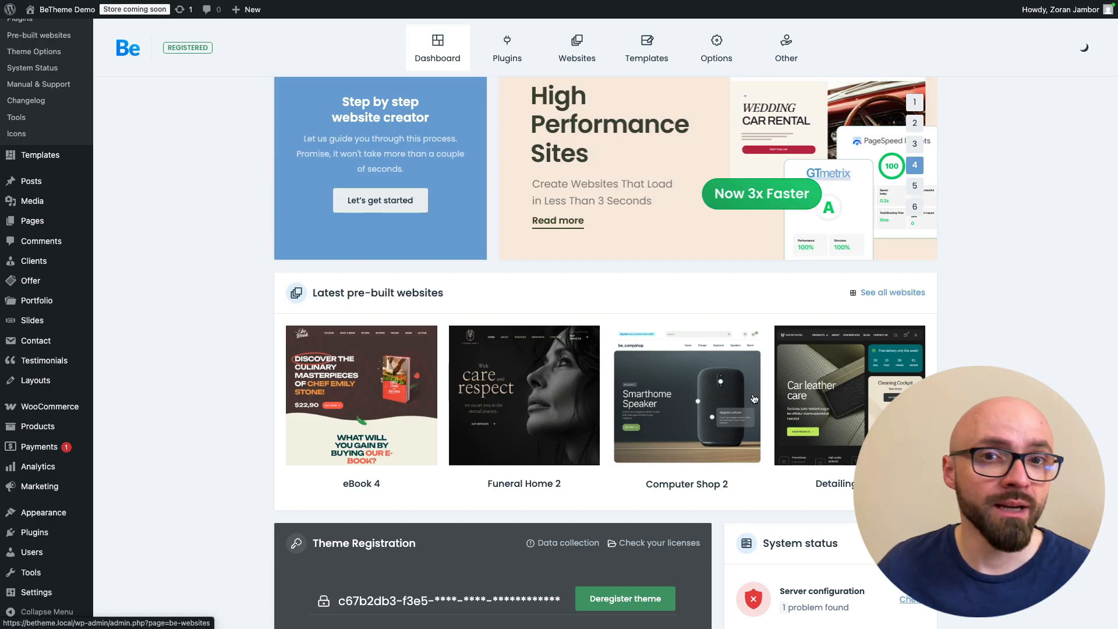
scroll(752, 399, "down", 3)
scroll(479, 159, "up", 5)
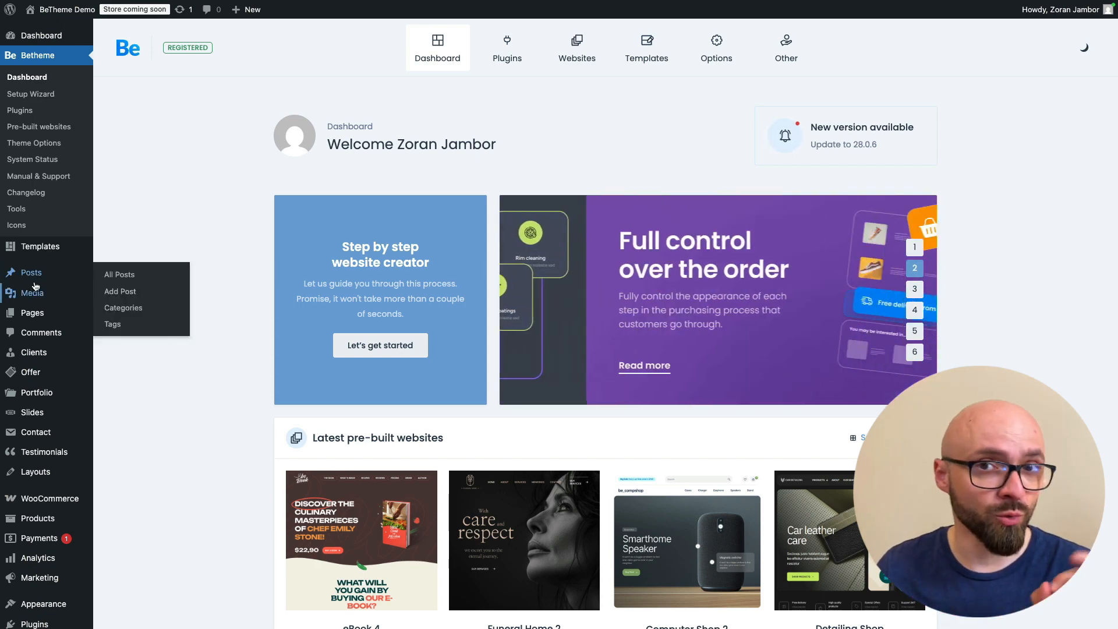
Open the Home front page from the list of all pages in BeBuilder and dismiss the introduction tour.
mouse_move(58, 312)
left_click(131, 317)
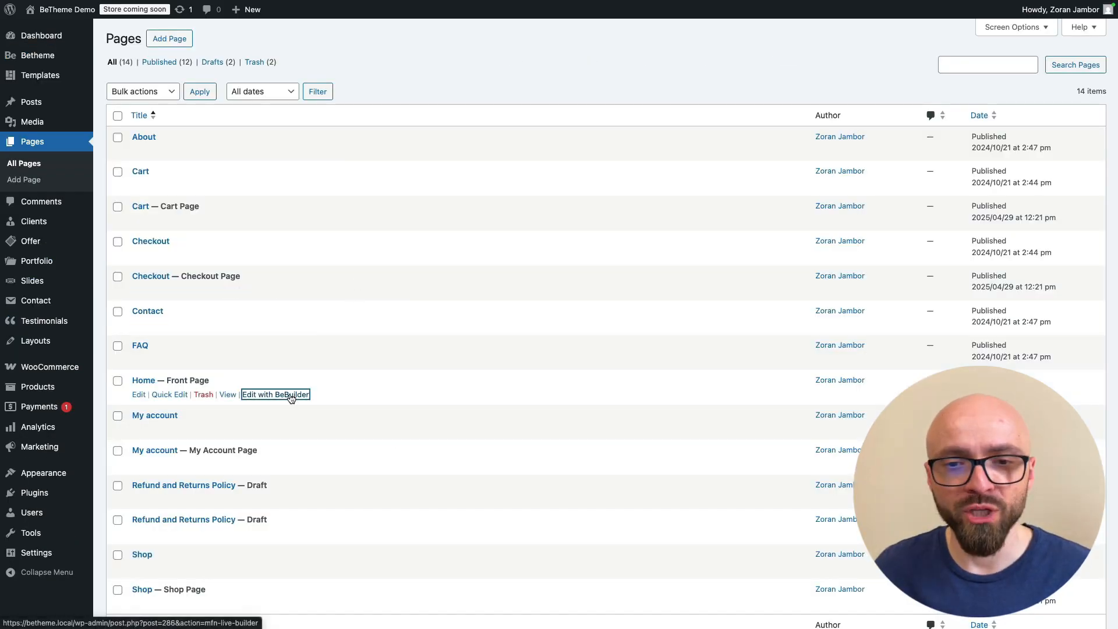
left_click(291, 394)
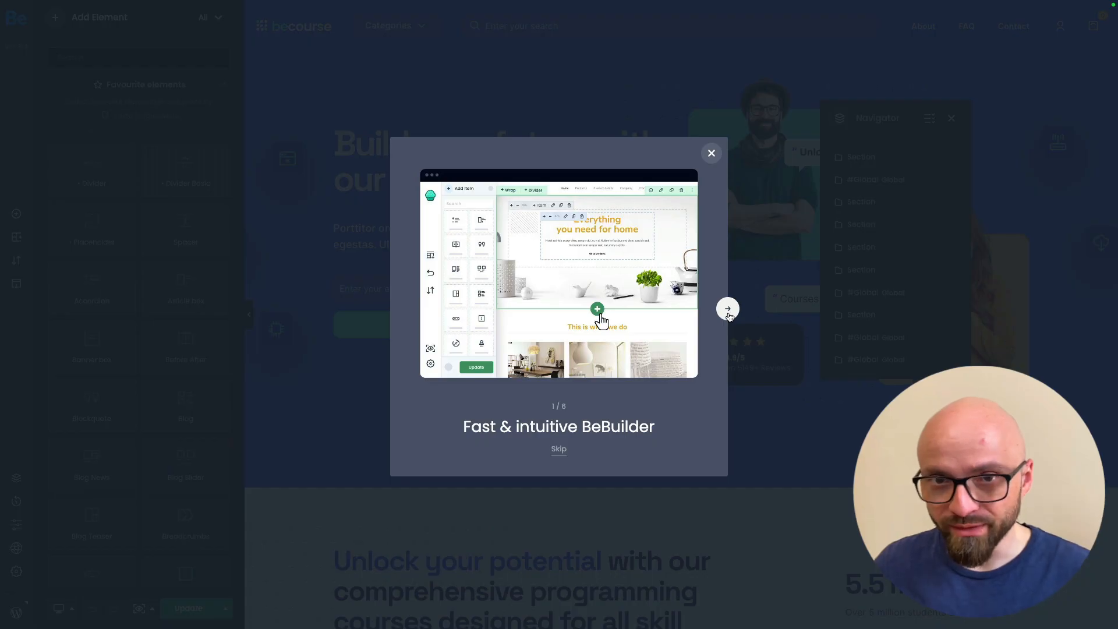
left_click(728, 309)
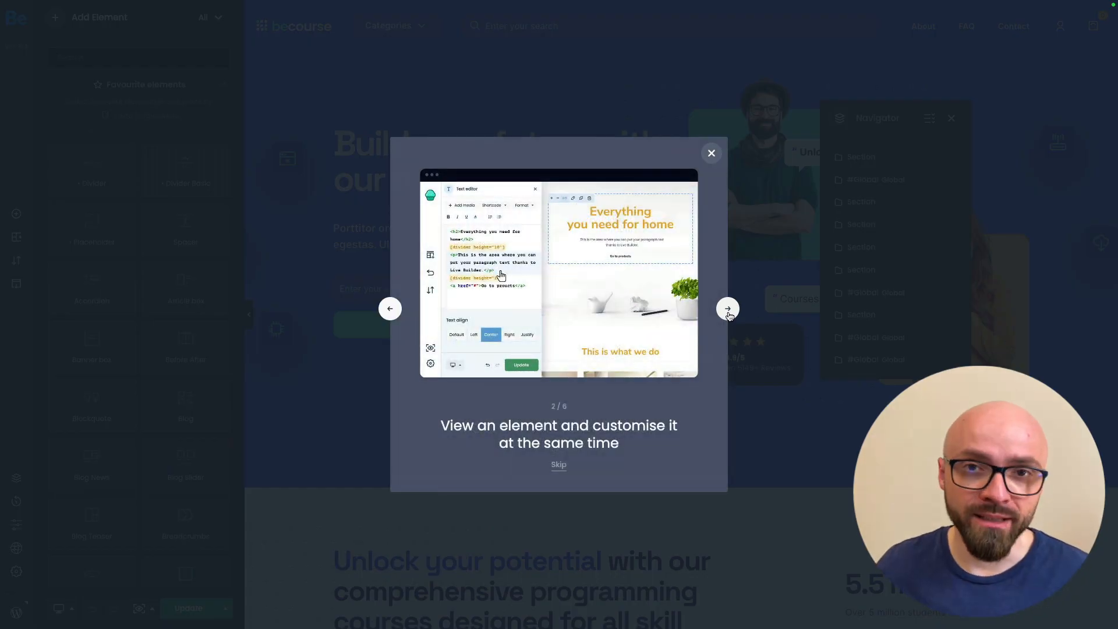
left_click(728, 309)
left_click(712, 153)
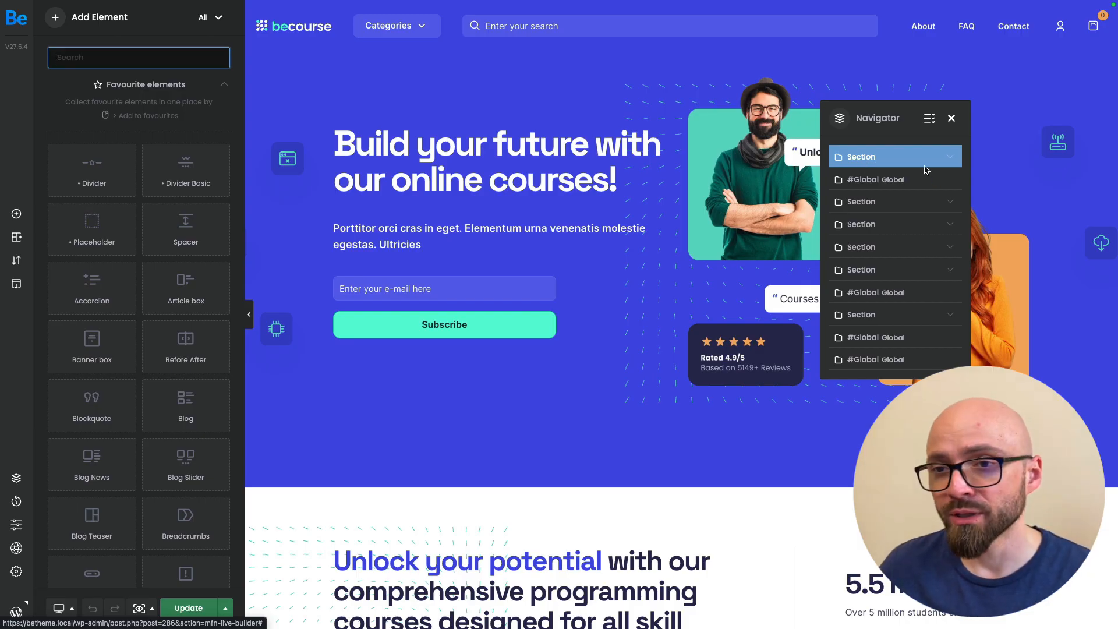
Explore the homepage structure in the Navigator, expanding the course banner section and selecting its wraps and elements.
left_click(950, 201)
left_click(909, 229)
left_click(950, 270)
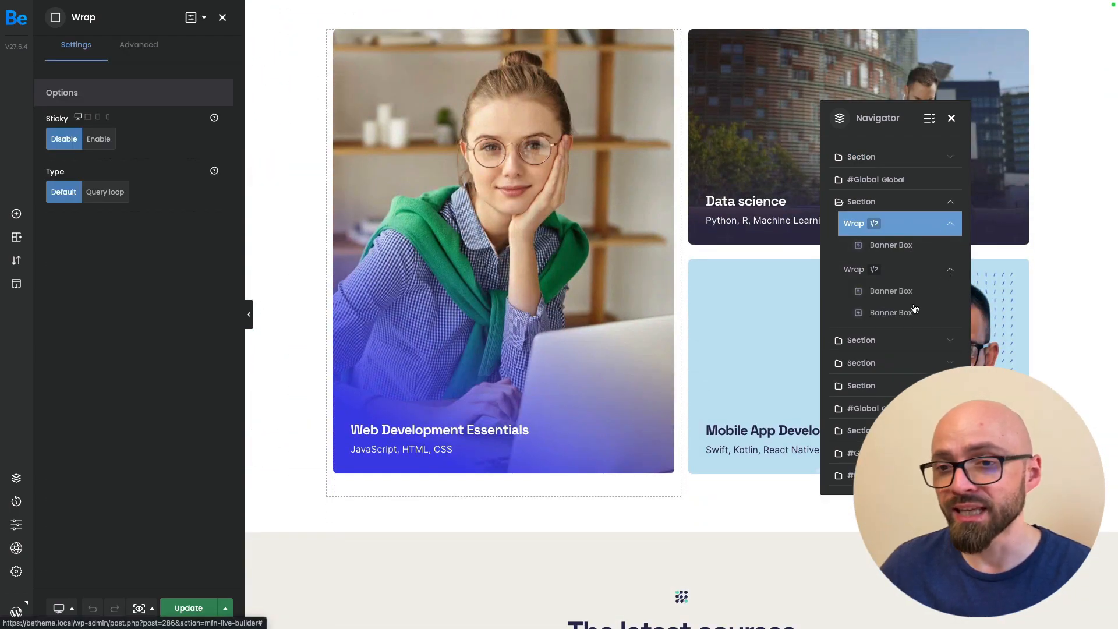
left_click(926, 297)
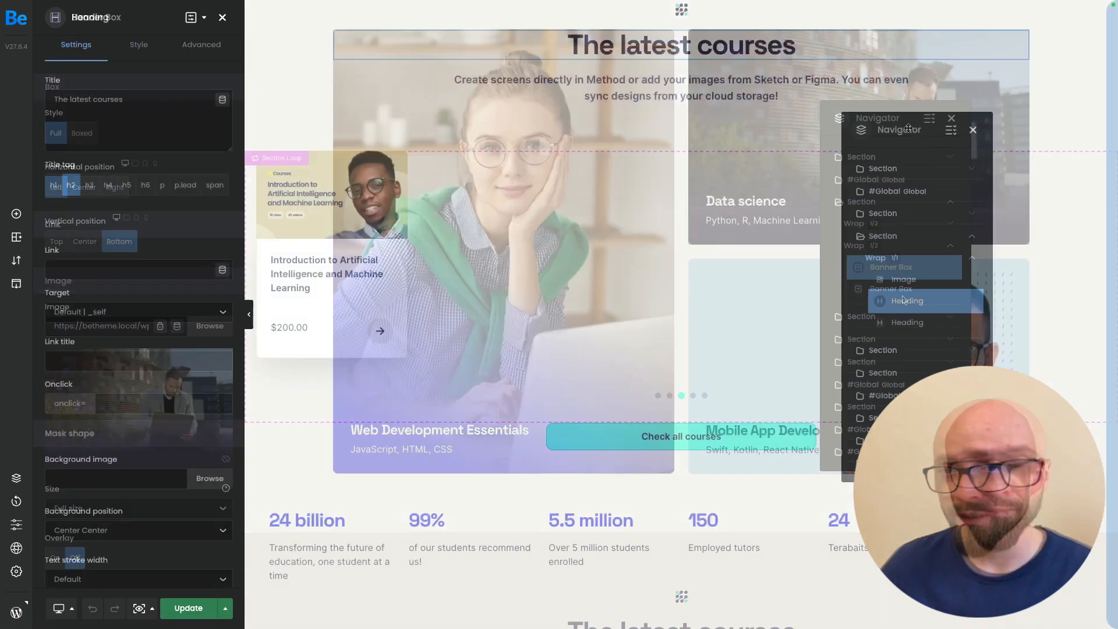
Set the Navigator to the Side position in the builder settings.
left_click_drag(902, 131, 837, 140)
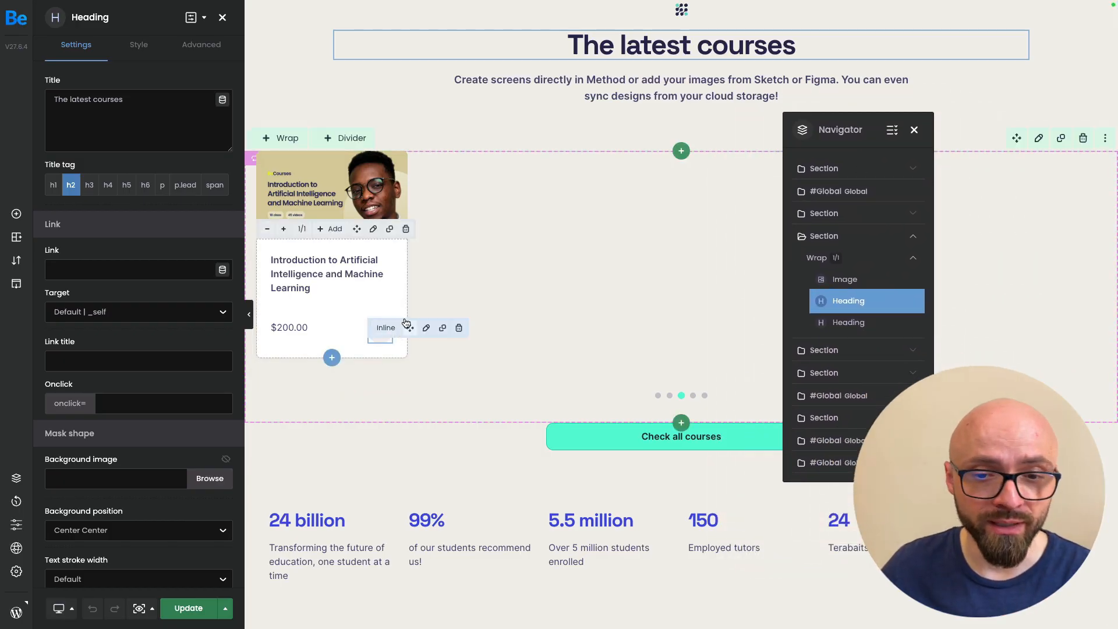
left_click(17, 572)
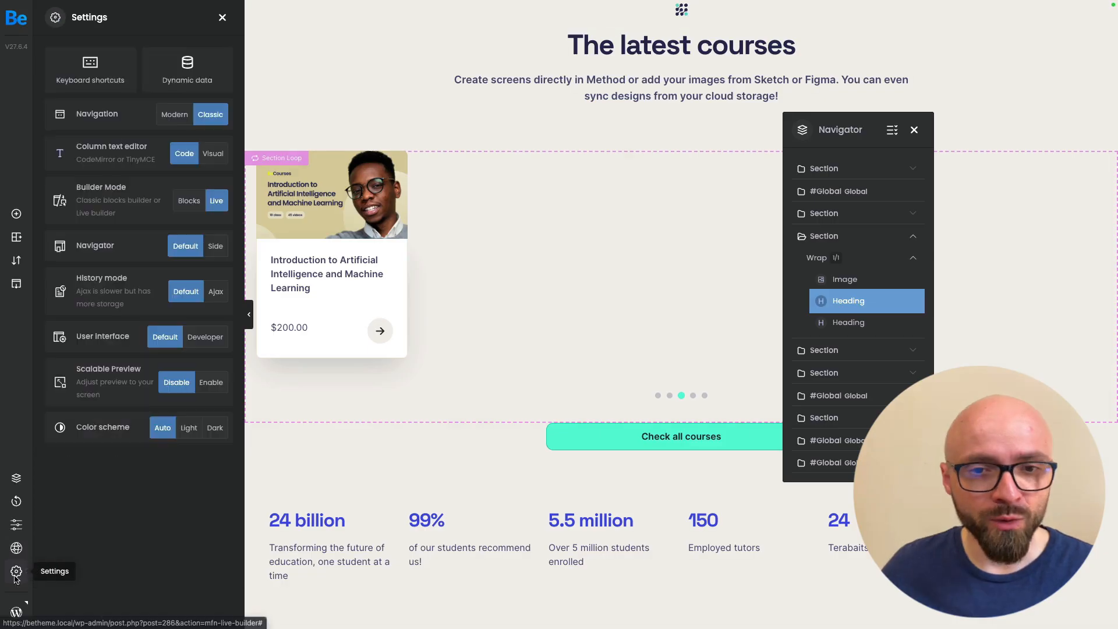
left_click(222, 251)
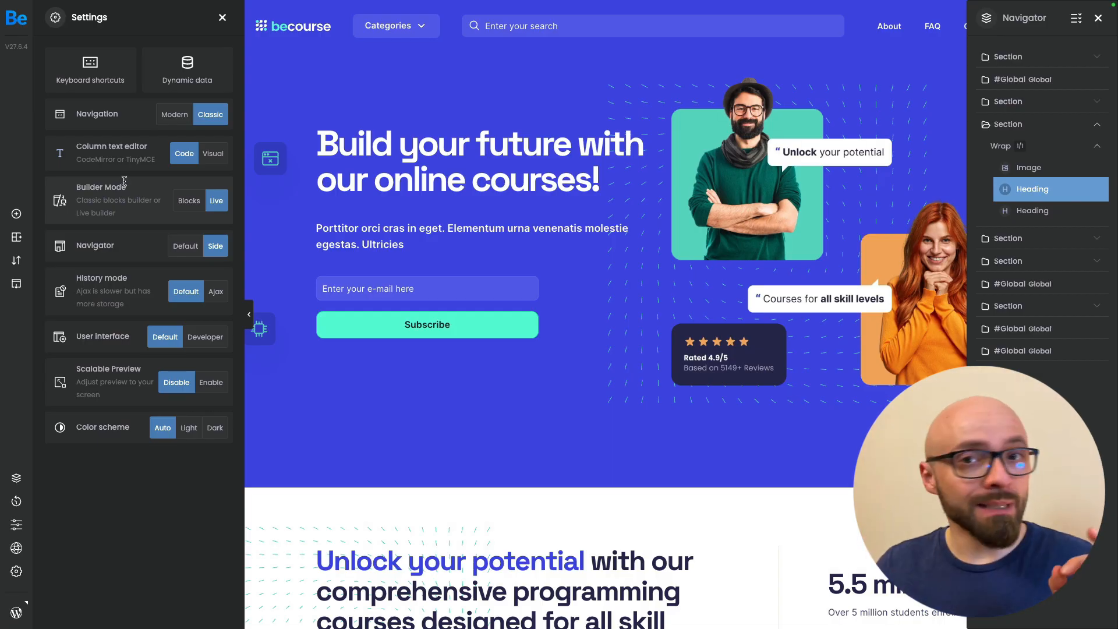
Review the builder's keyboard shortcuts, and temporarily hide the editing panels to look over the homepage at full width.
left_click(107, 82)
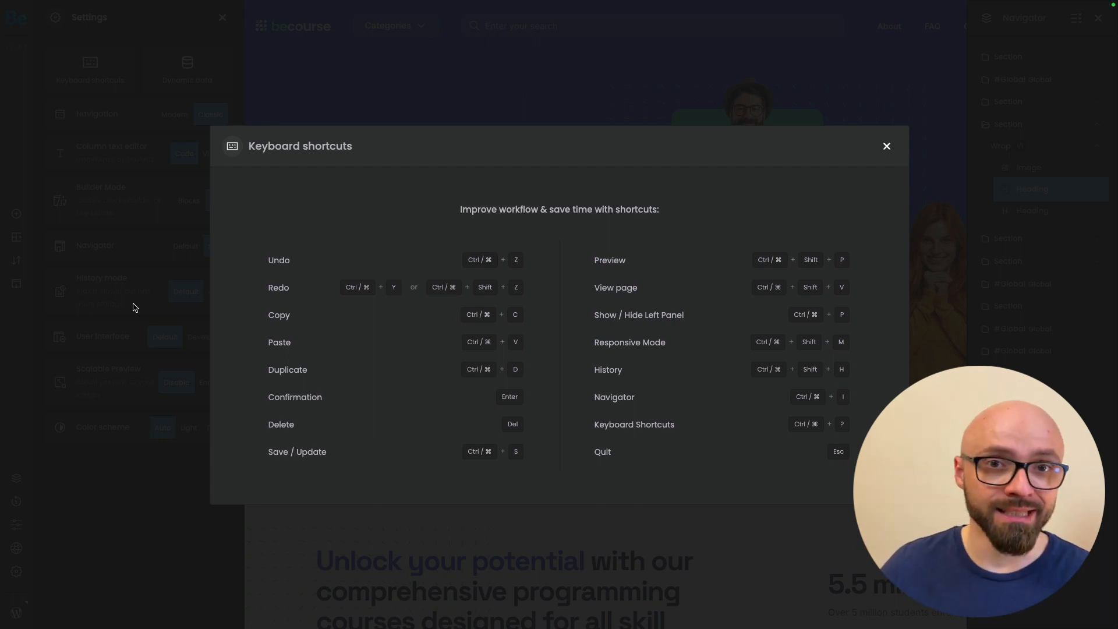
left_click(885, 146)
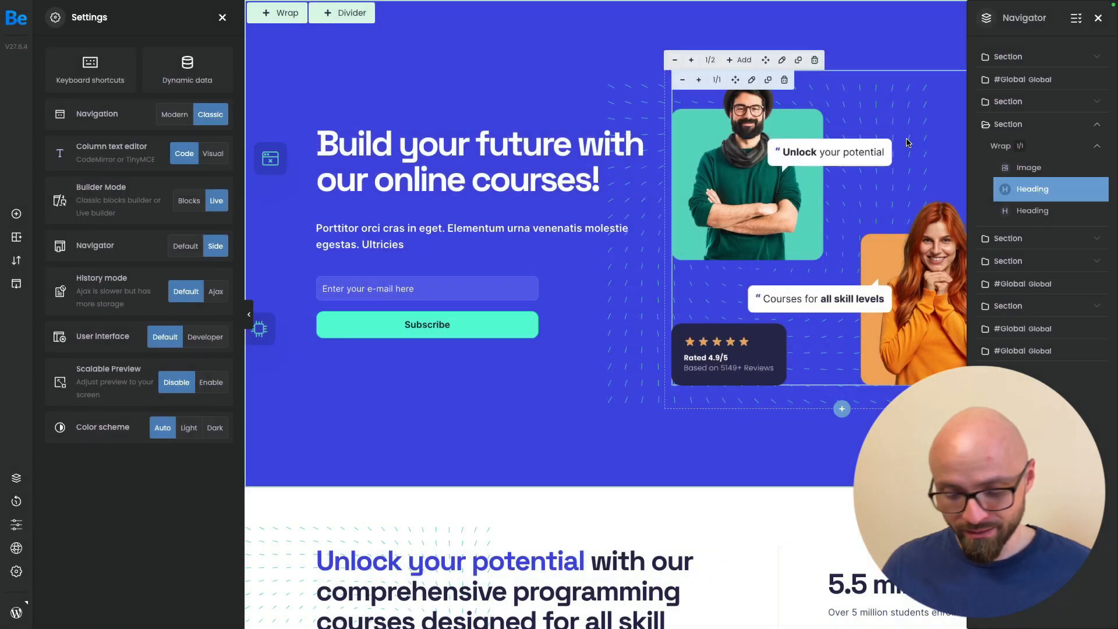
key("super+p")
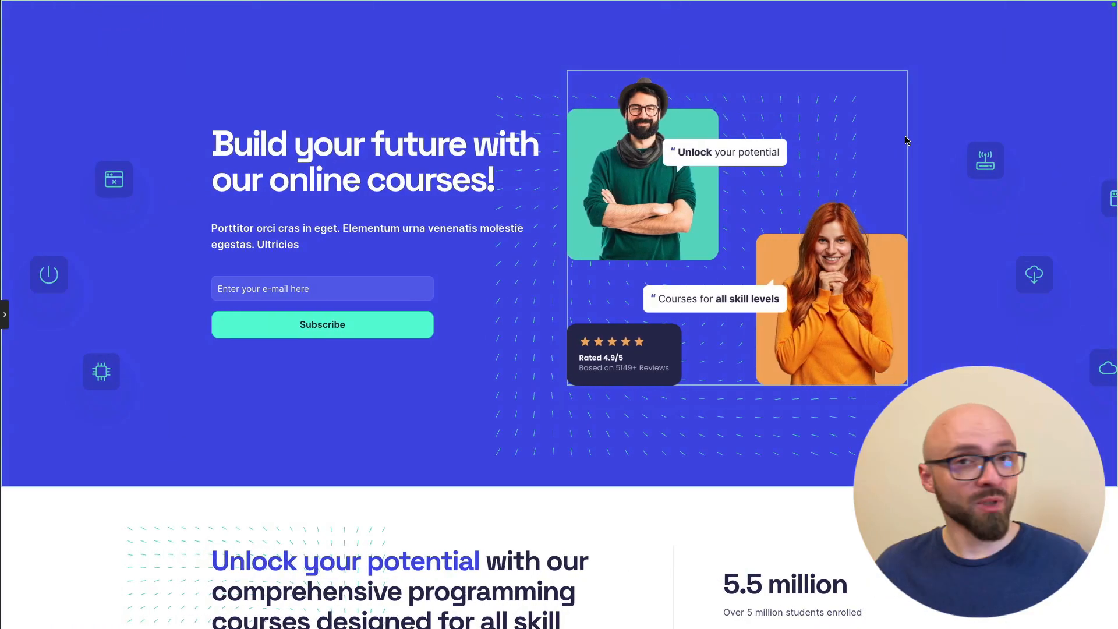
scroll(771, 393, "down", 20)
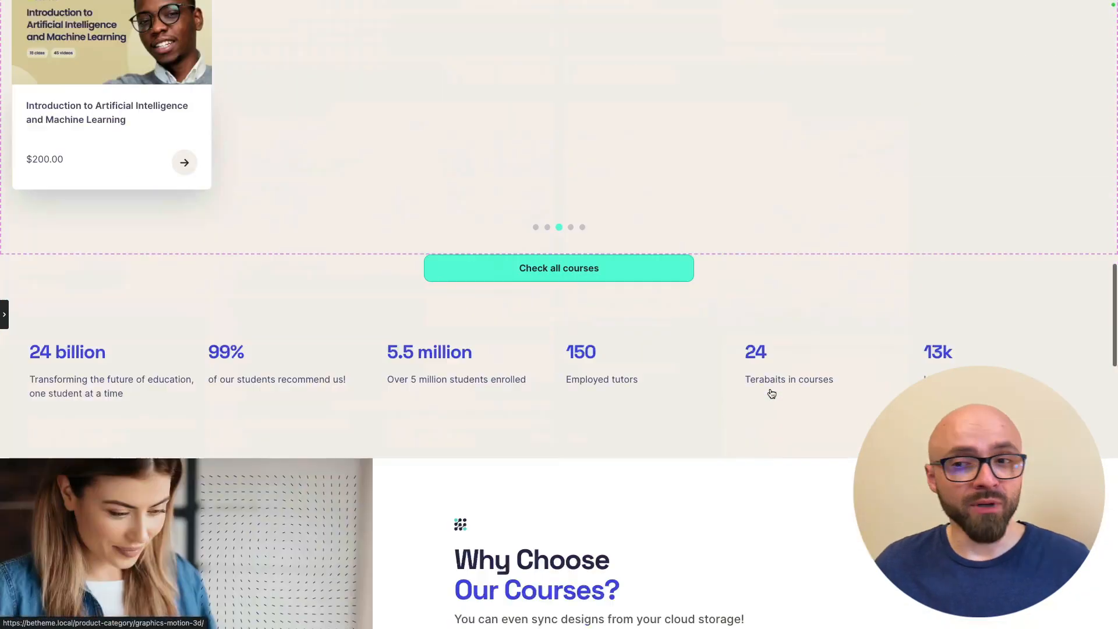
scroll(770, 393, "up", 20)
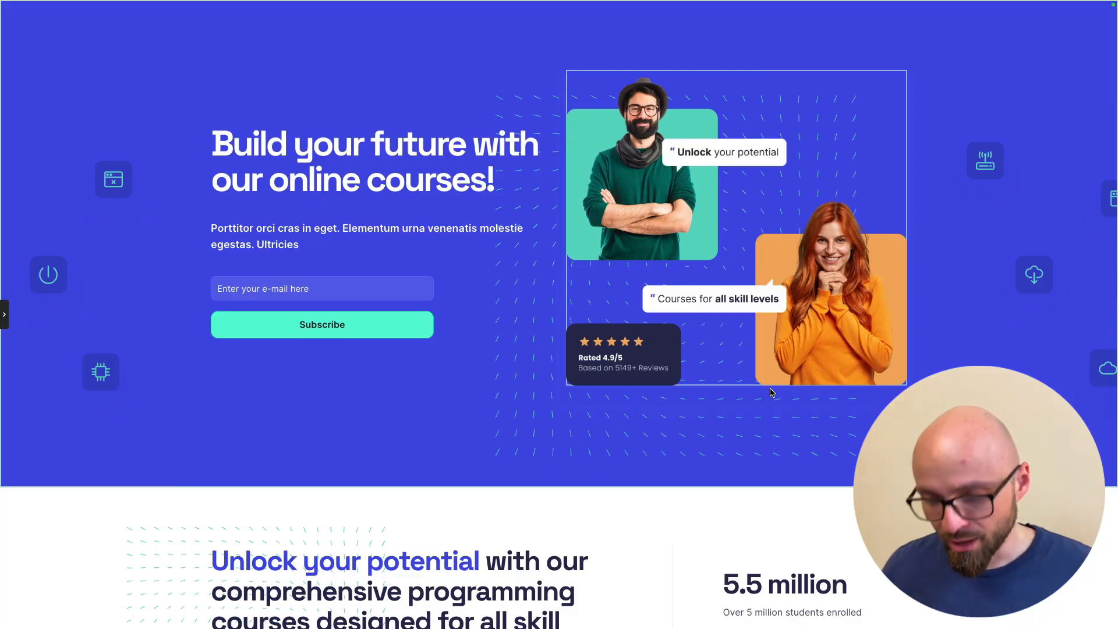
key("super+p")
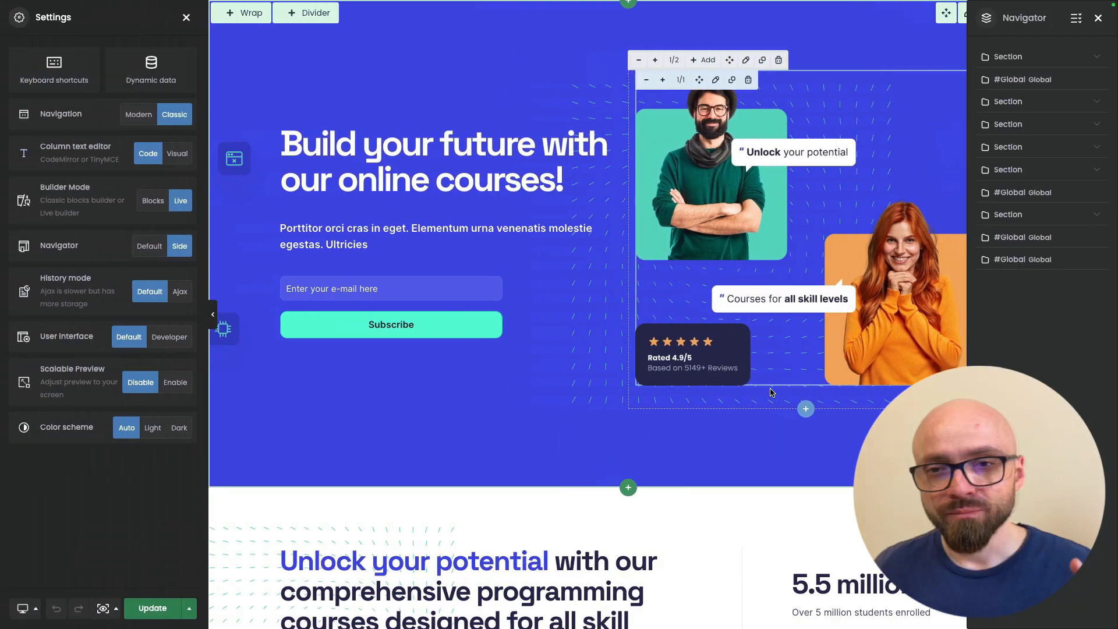
Select the Web Development Essentials banner on the page and inspect its section's wraps and banner boxes in the Navigator.
scroll(603, 292, "down", 5)
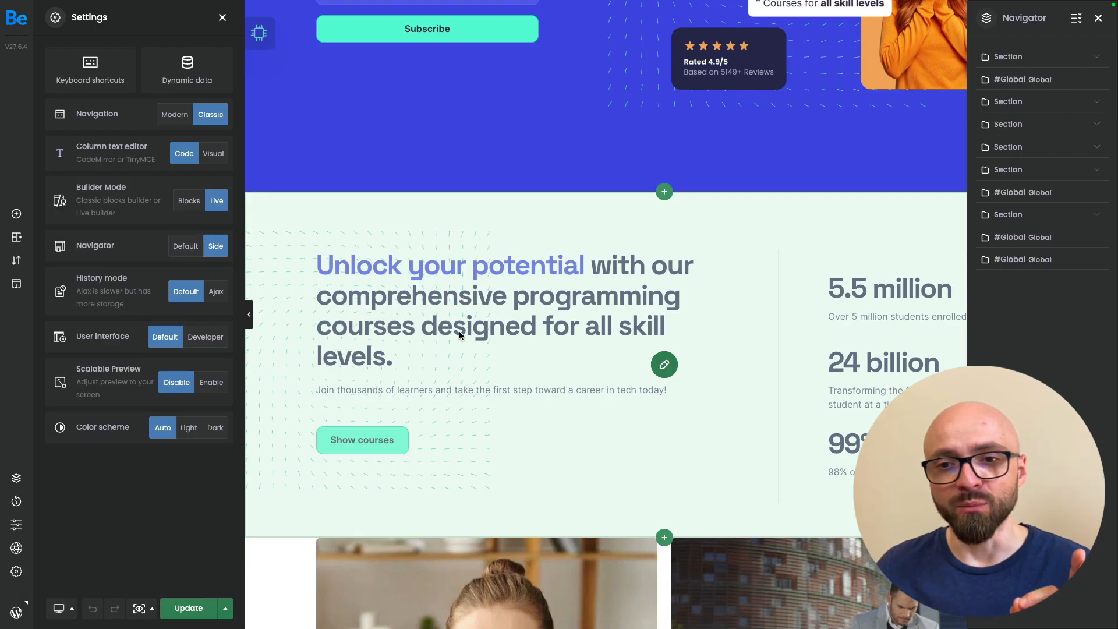
scroll(571, 230, "down", 7)
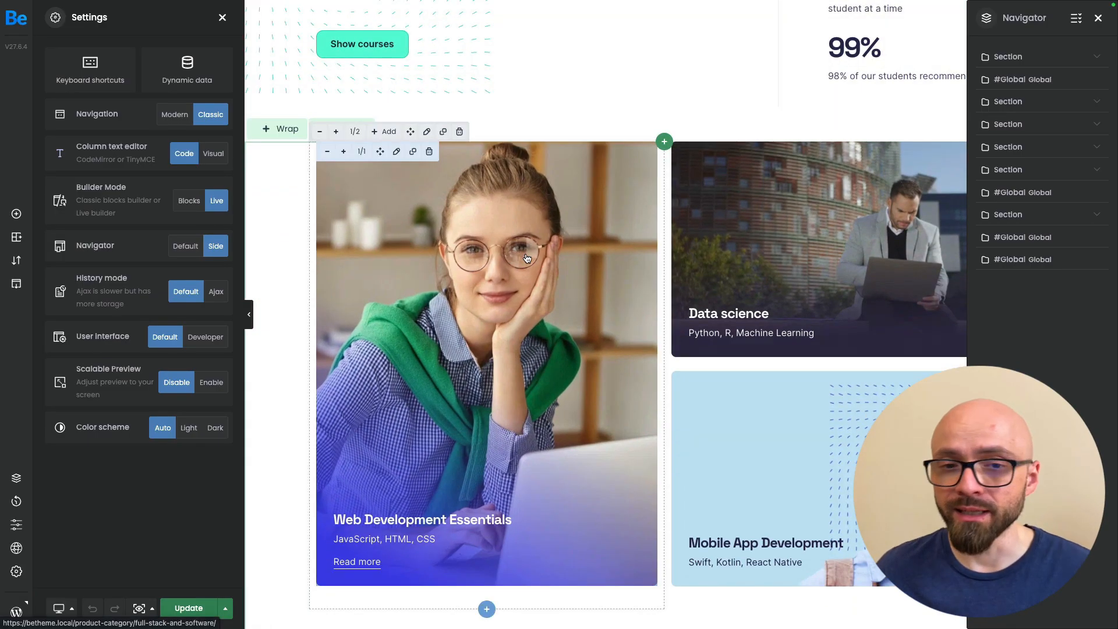
left_click(527, 258)
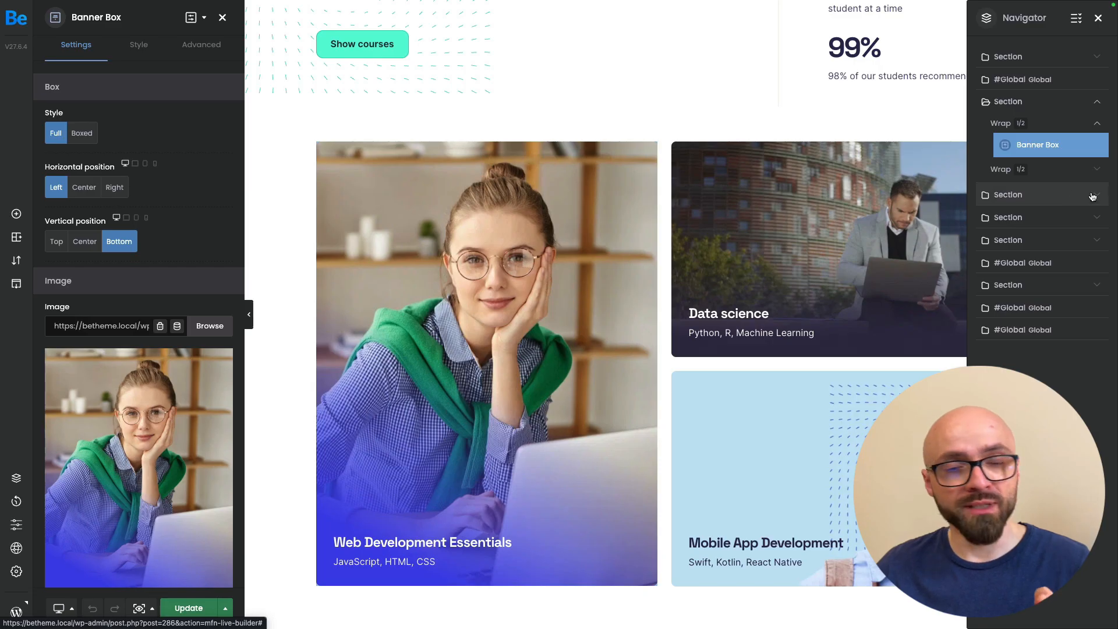
left_click(1053, 169)
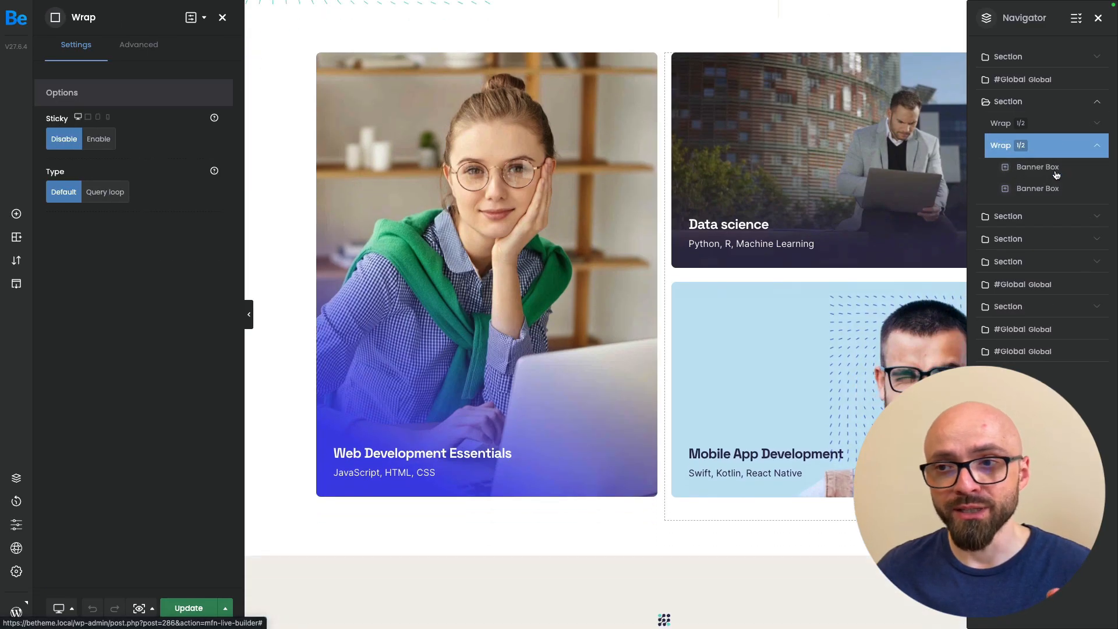
left_click(1055, 170)
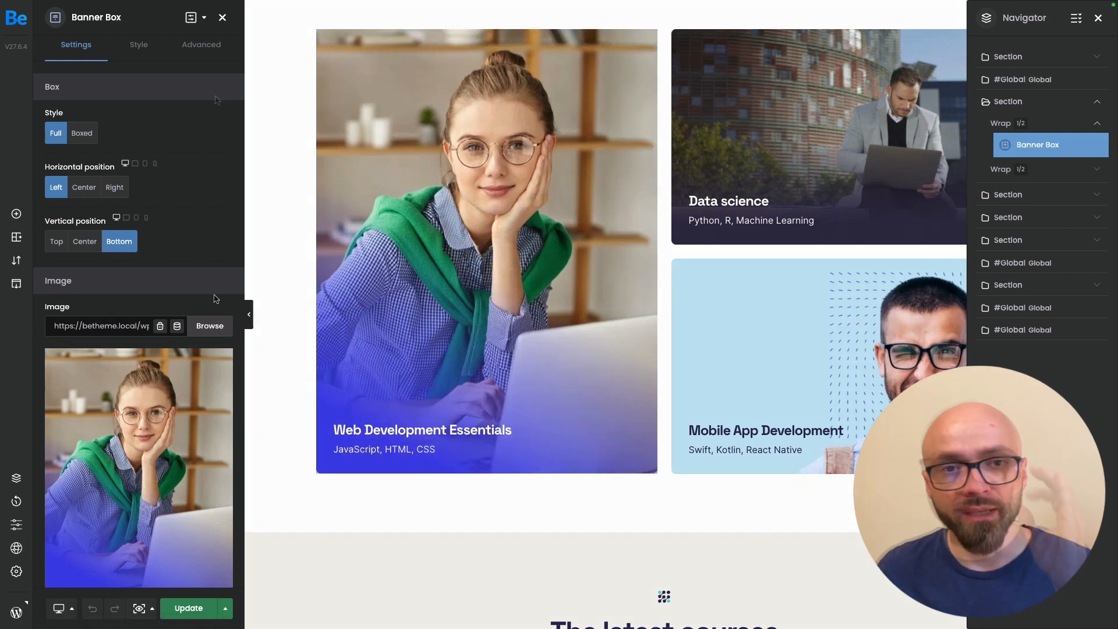
Change the title of the Web Development Essentials banner box to "CSS Development Essentials".
scroll(128, 250, "down", 10)
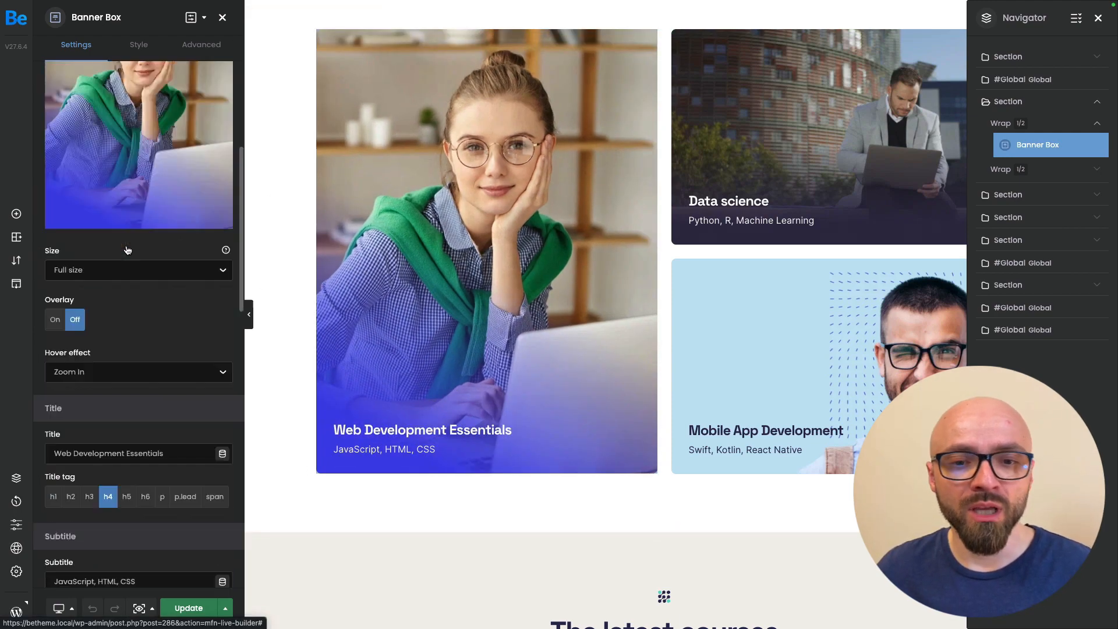
scroll(129, 250, "down", 3)
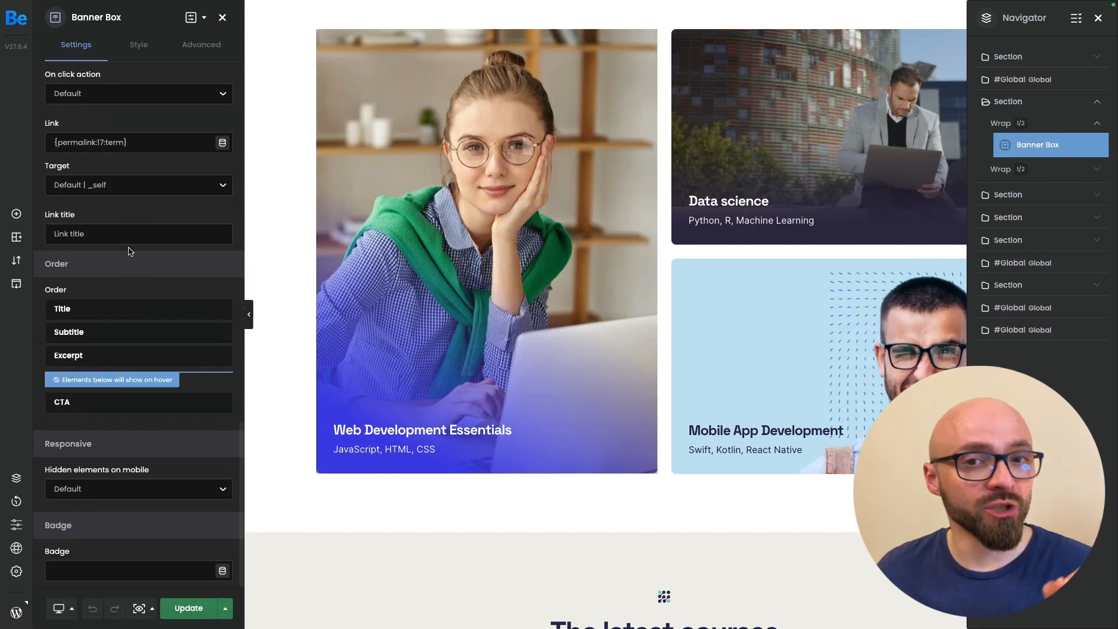
scroll(129, 251, "up", 12)
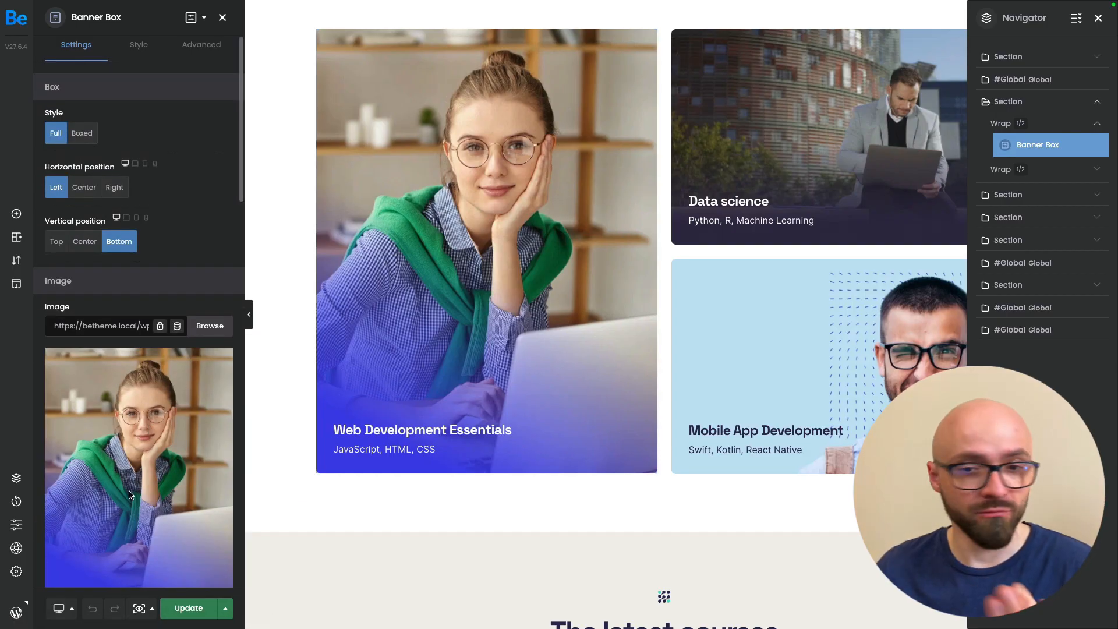
scroll(129, 492, "down", 8)
left_click_drag(175, 371, 7, 367)
left_click(109, 371)
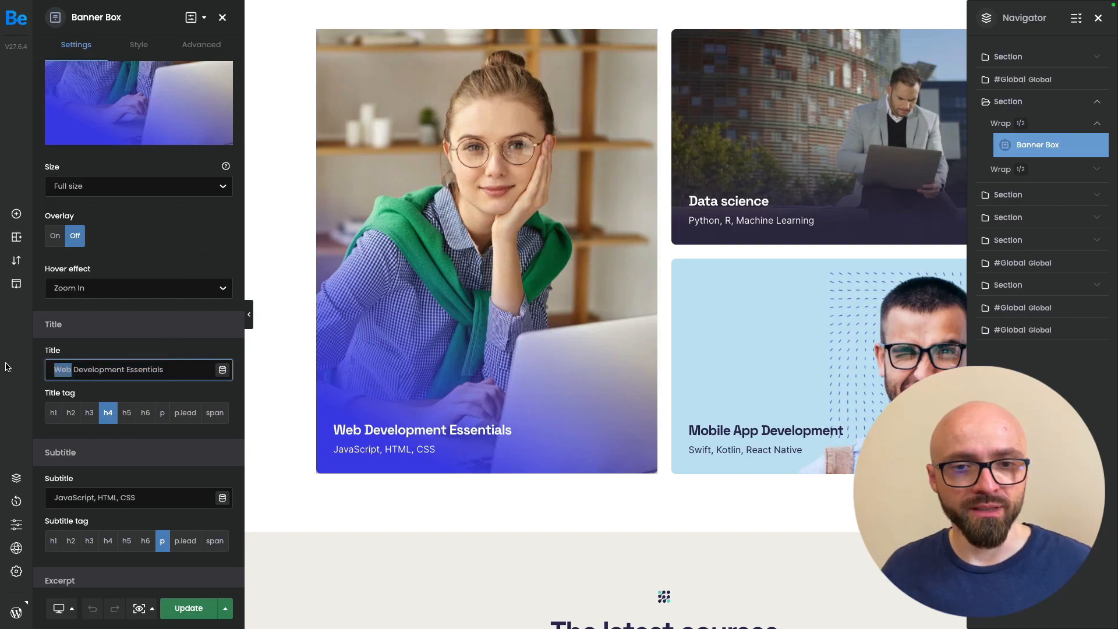
type("CSS")
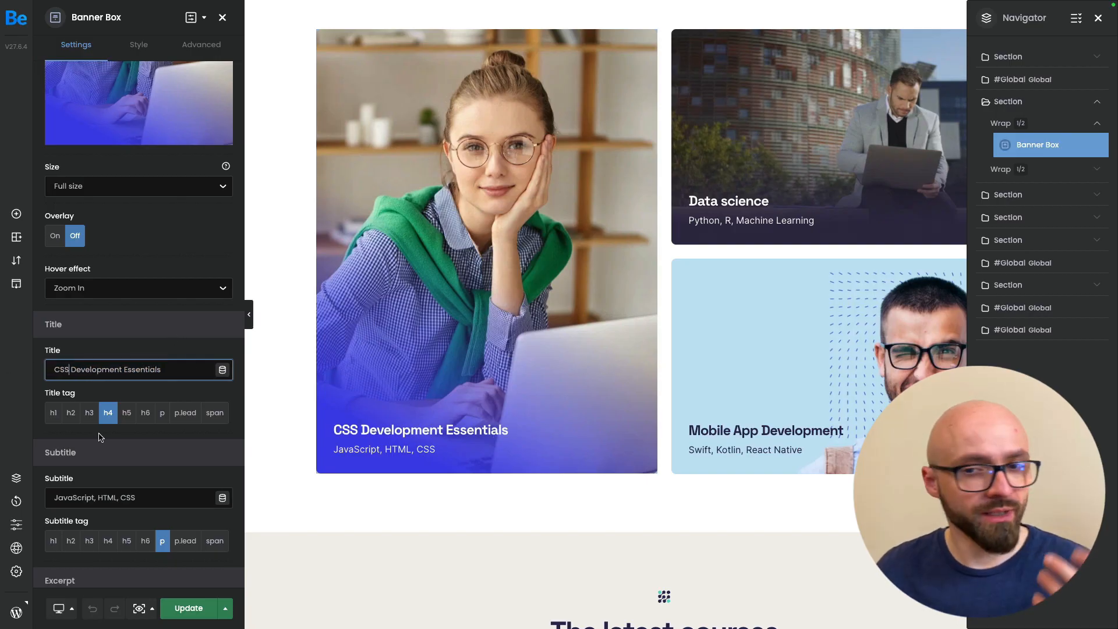
Set the banner box's call to action text to "Enroll Now".
mouse_move(342, 456)
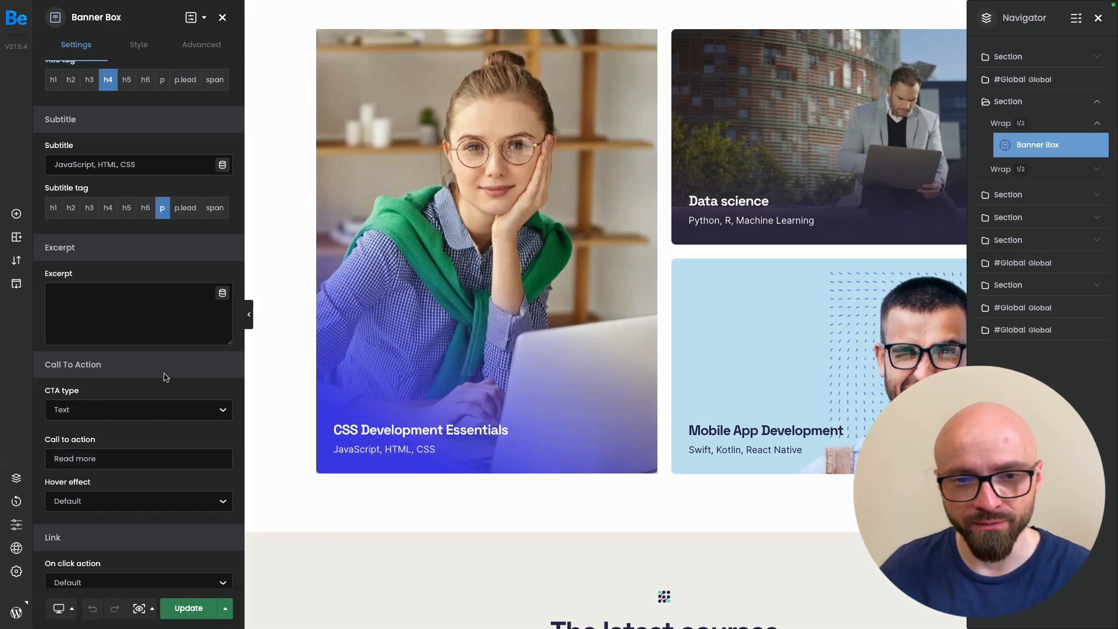
triple_click(77, 452)
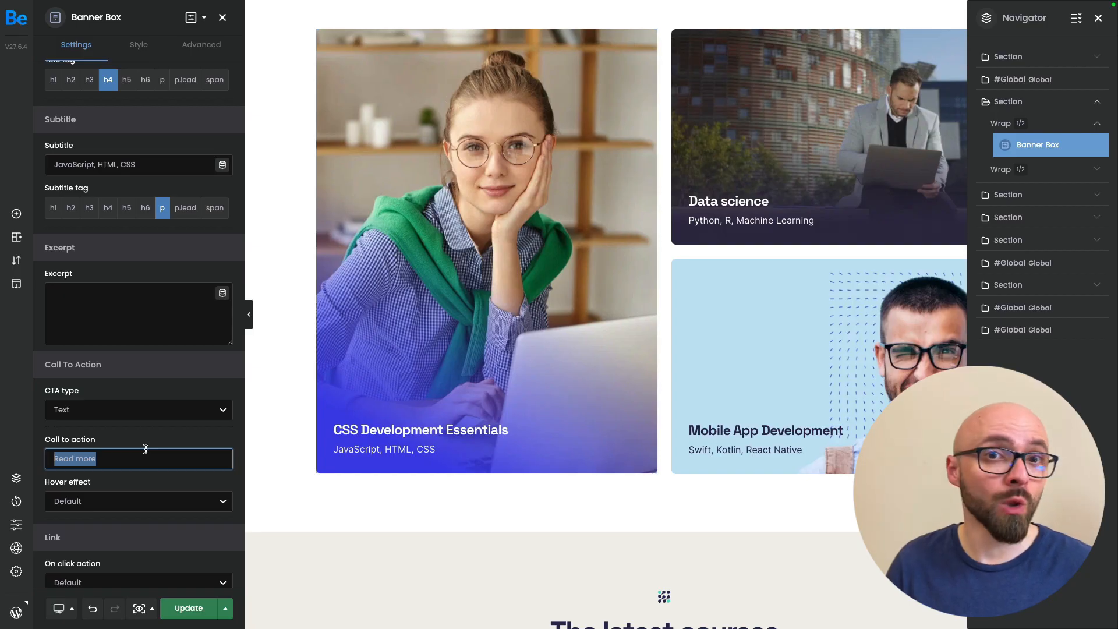
type("Enroll Now")
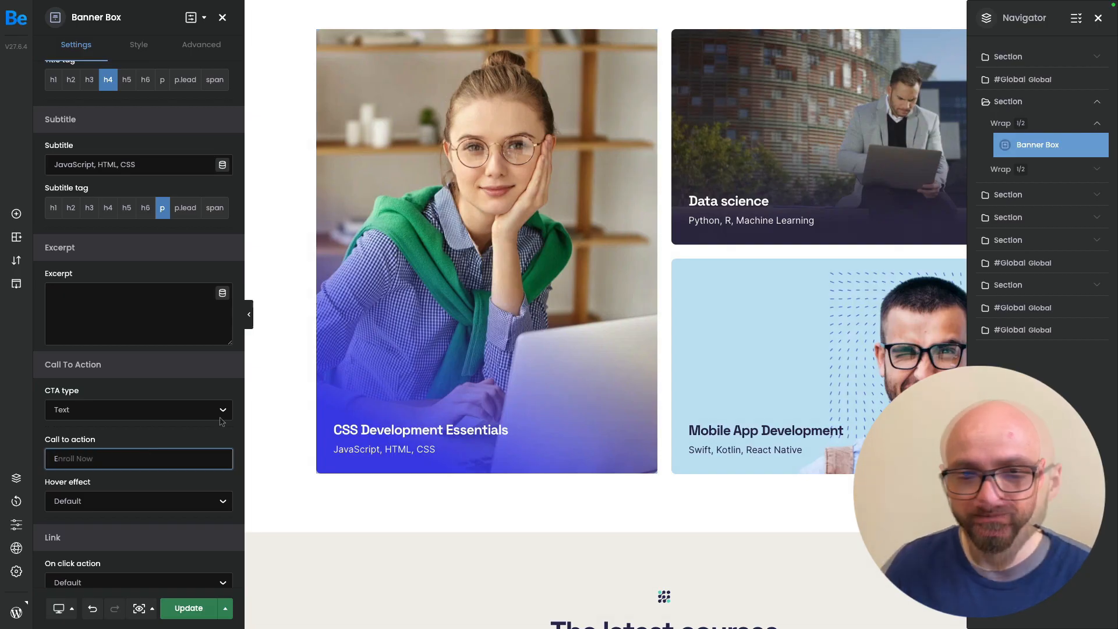
Examine the banner box's style options for the description wrapper, subtitle and CTA, and open its advanced options.
left_click(138, 47)
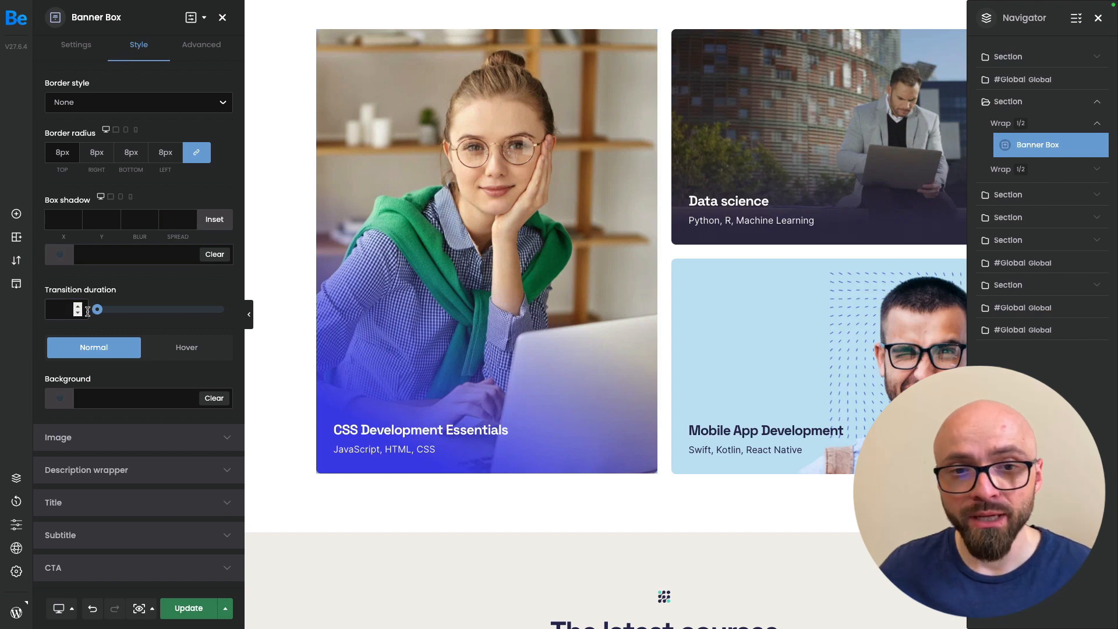
left_click(130, 470)
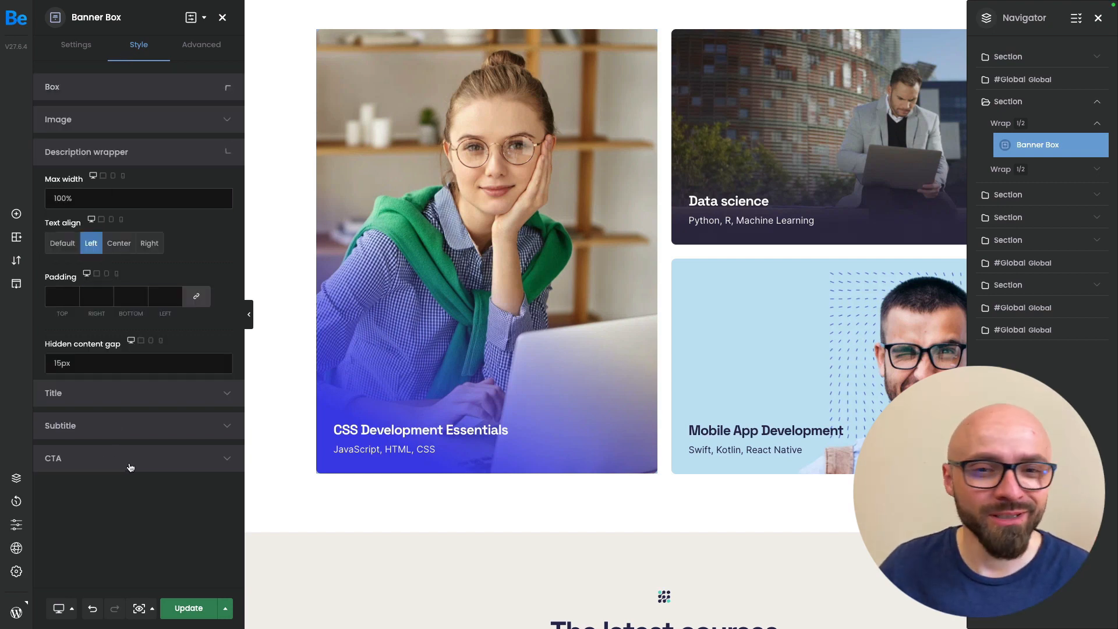
left_click(142, 425)
left_click(142, 432)
left_click(96, 320)
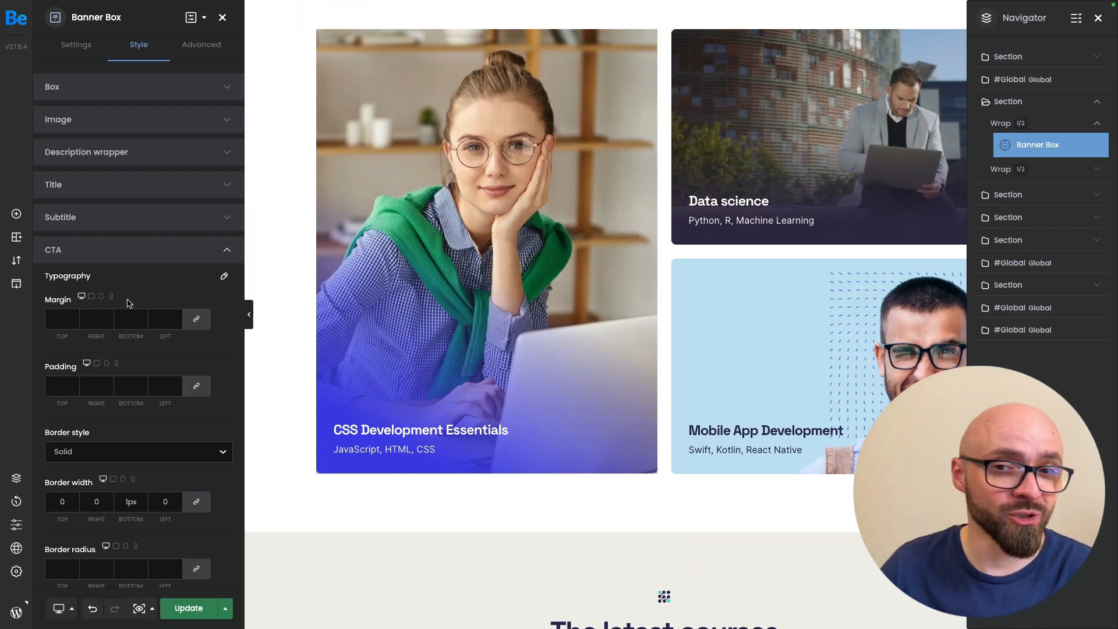
left_click(202, 46)
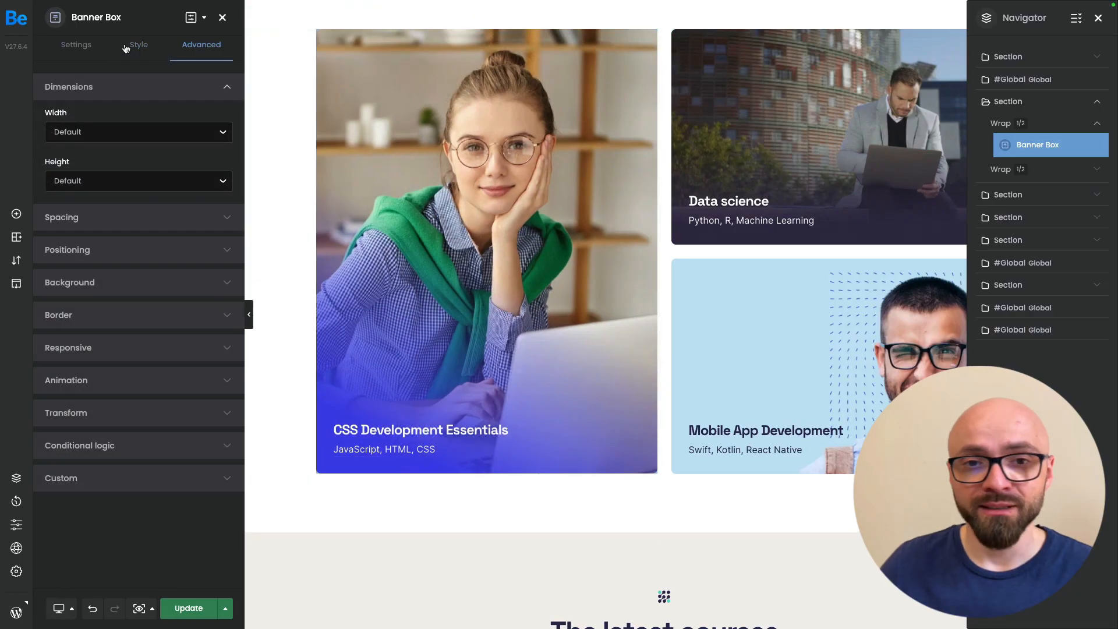
Examine the banner box's advanced options for dimensions, spacing, positioning and background.
left_click(126, 49)
left_click(200, 55)
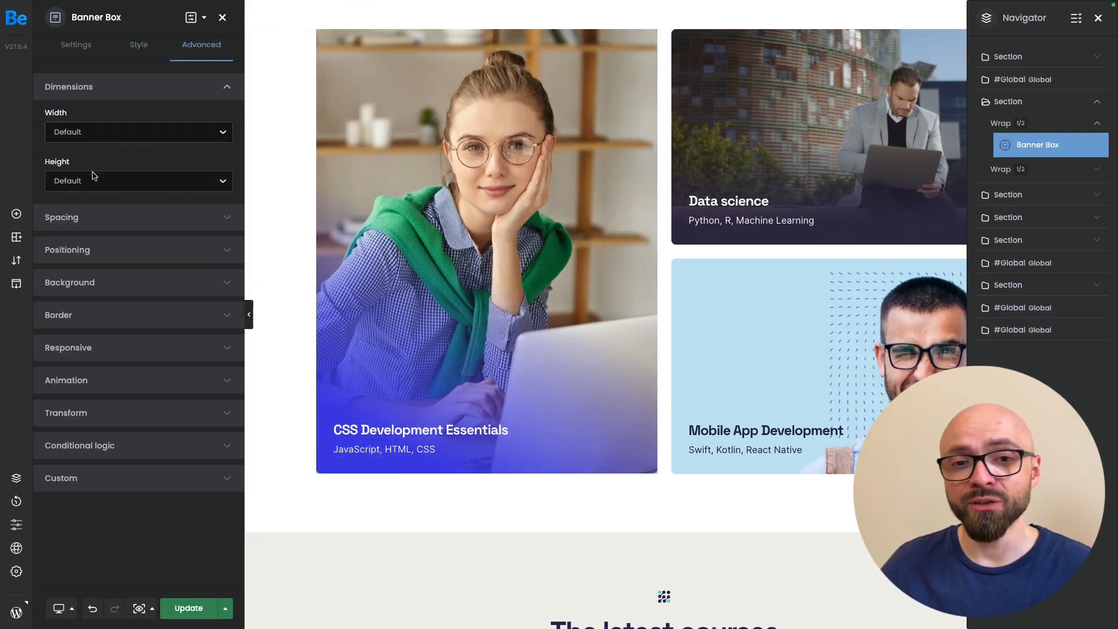
left_click(147, 220)
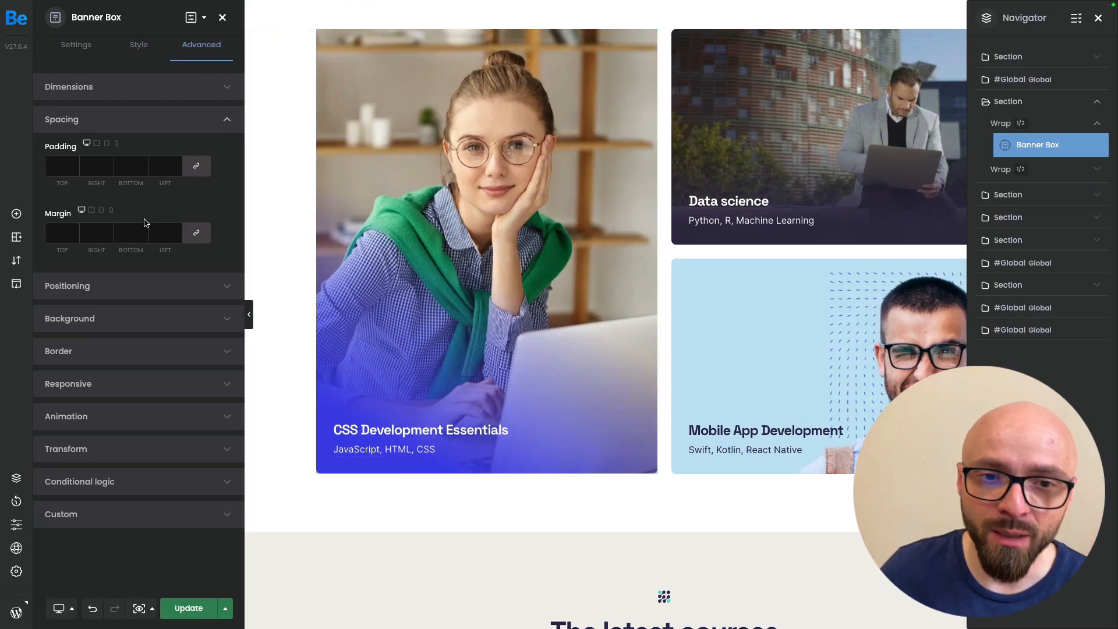
left_click(149, 287)
left_click(152, 317)
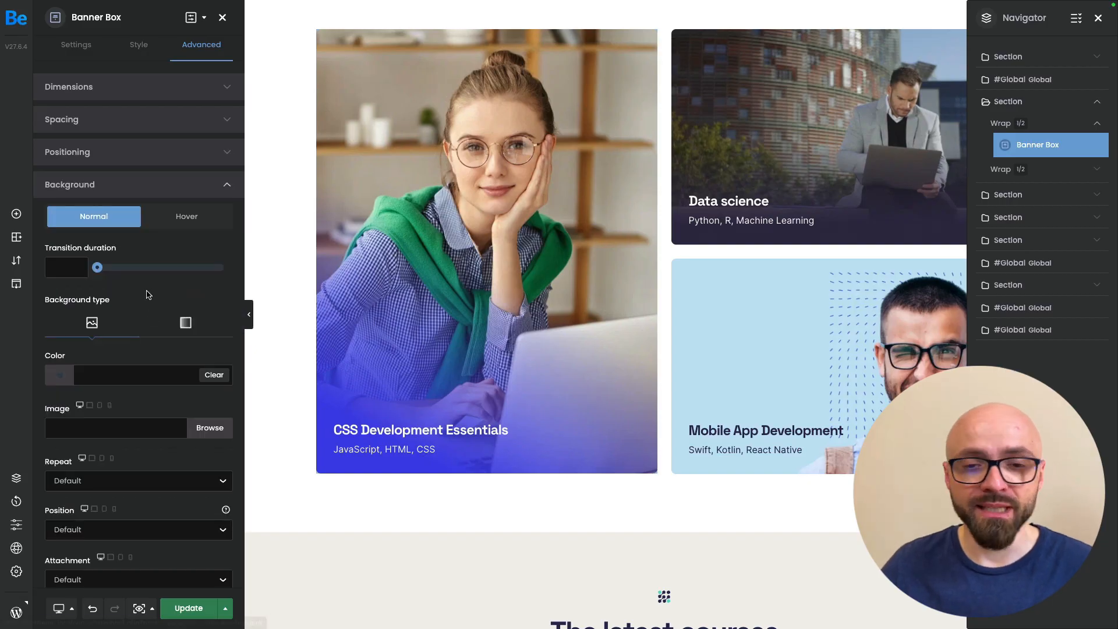
scroll(156, 355, "down", 5)
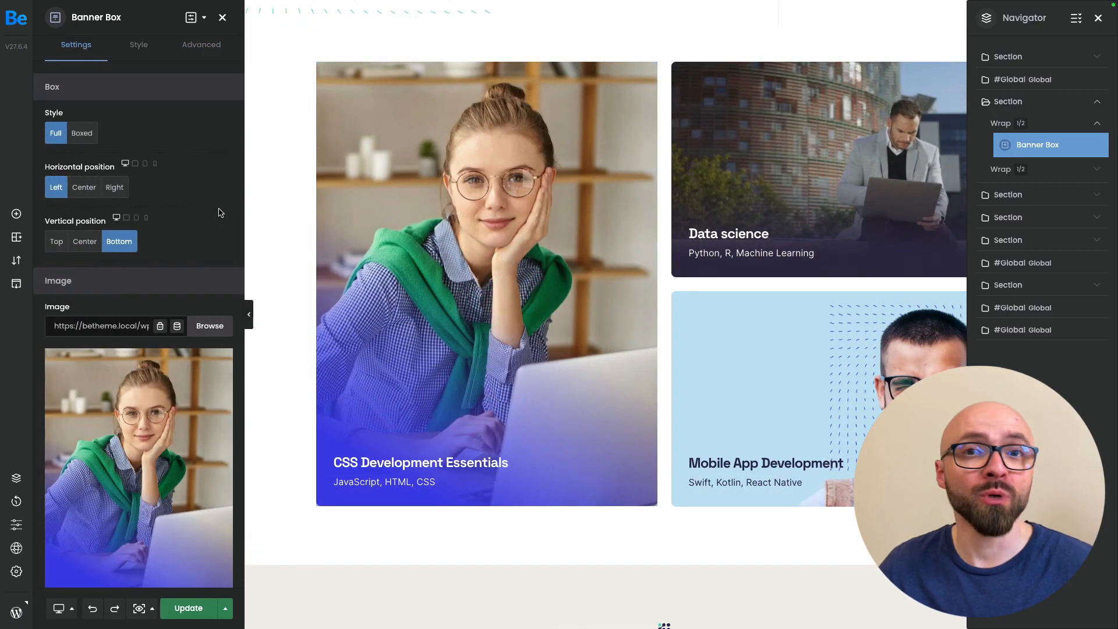
Browse the full list of elements available to add to the page.
left_click(17, 213)
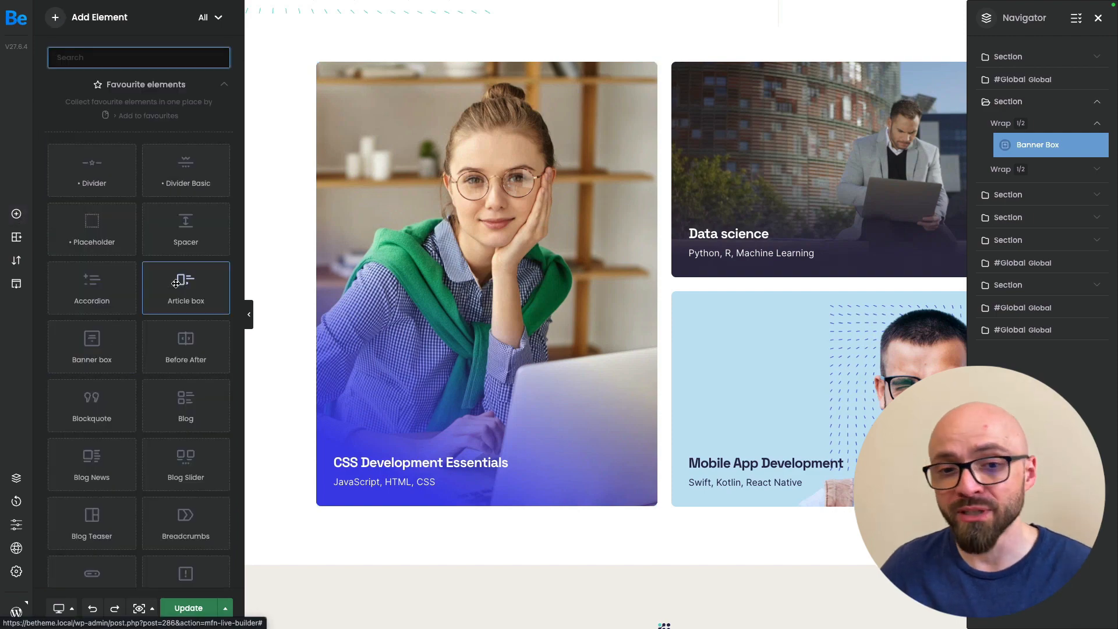
scroll(175, 283, "down", 20)
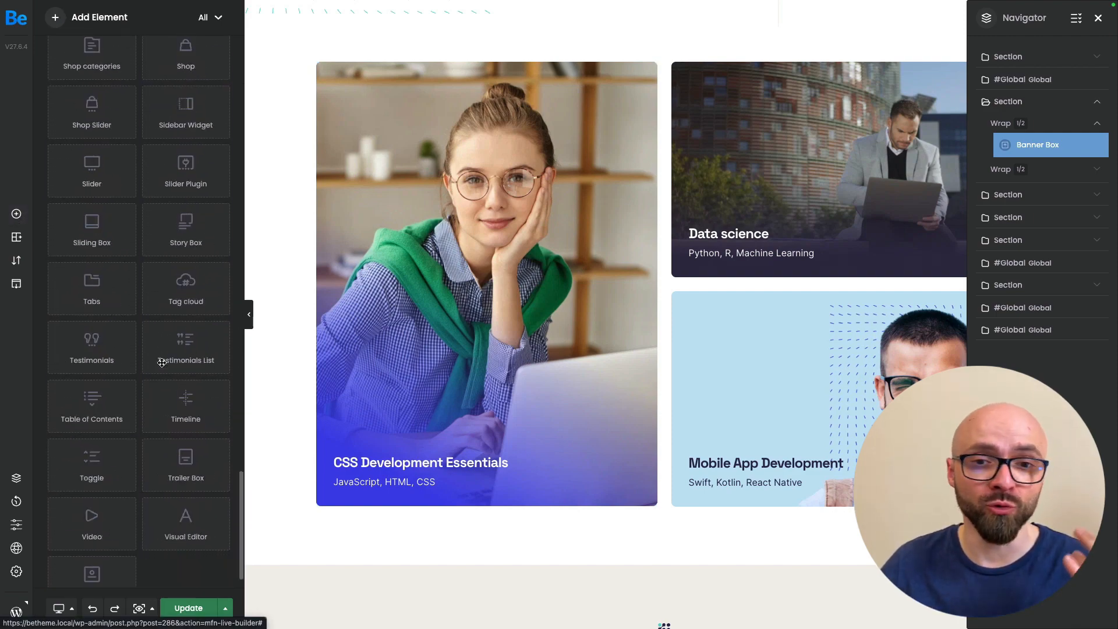
scroll(161, 363, "up", 20)
scroll(134, 464, "down", 5)
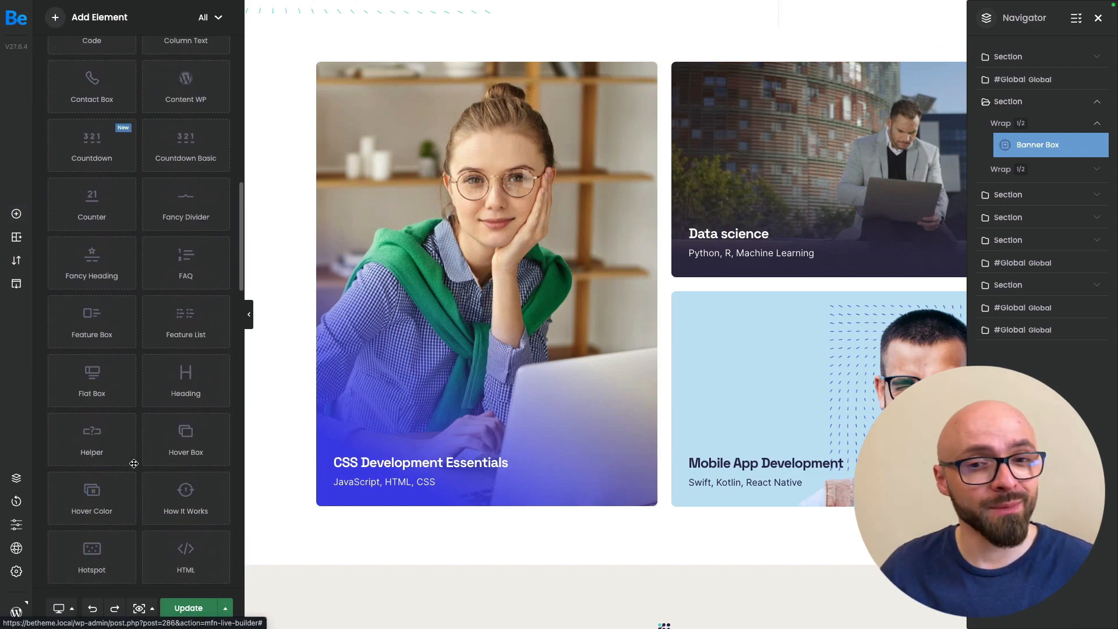
scroll(134, 464, "up", 10)
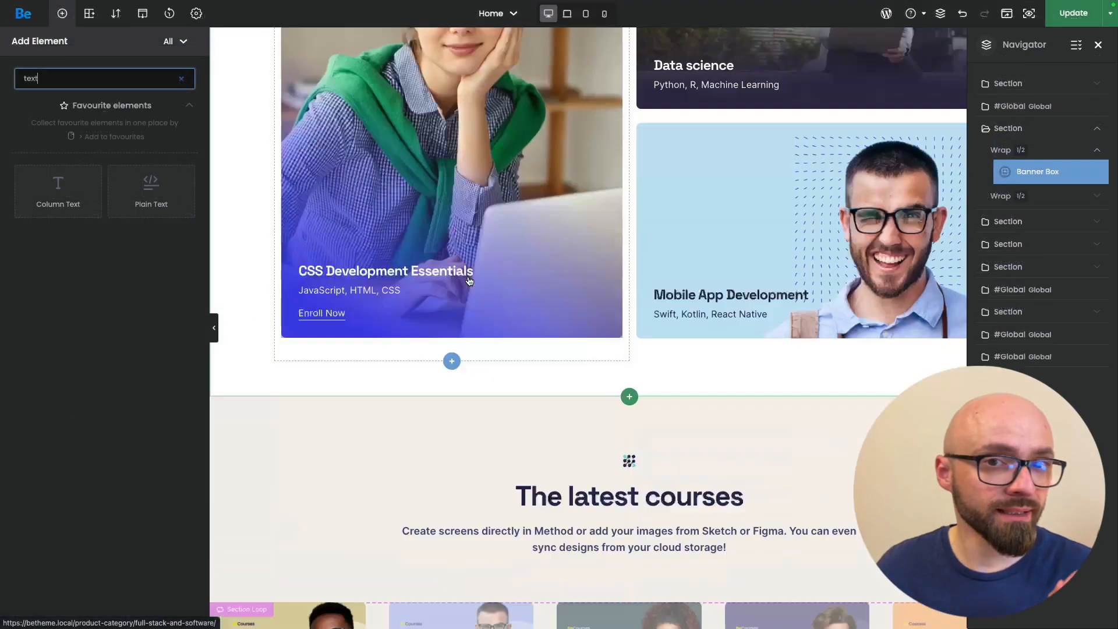
Add a Column Text element below the subheading of the "The latest courses" section and select its placeholder text.
scroll(367, 338, "down", 3)
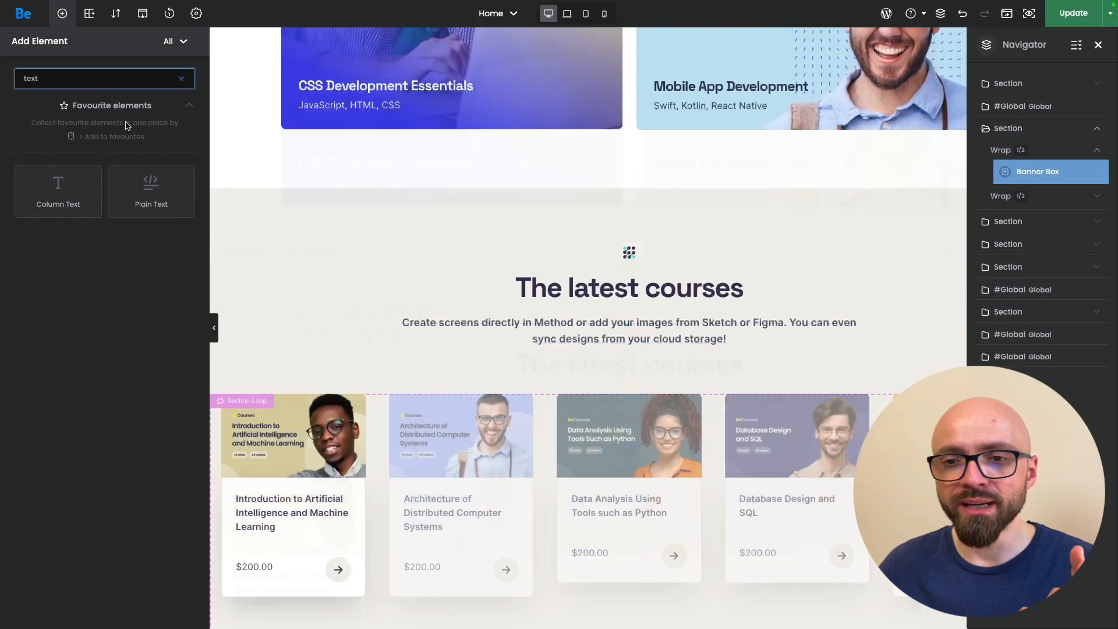
left_click_drag(64, 175, 606, 351)
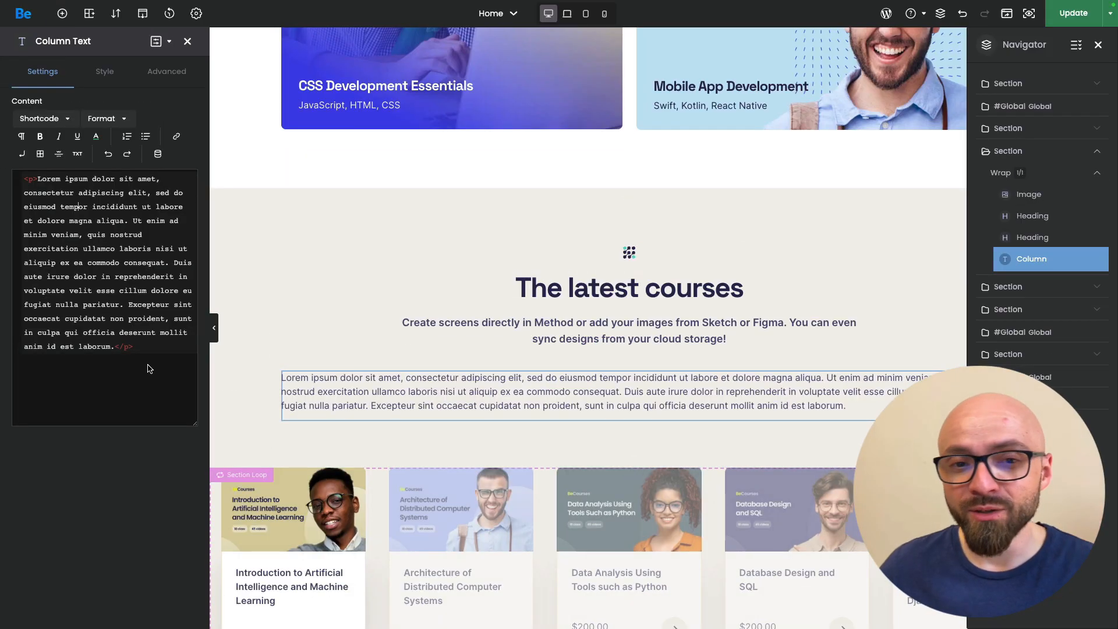
left_click_drag(150, 369, 2, 174)
Color the words "Lorem ipsum dolor" red in the Column Text content with an inline span using style="color: red".
left_click(25, 193)
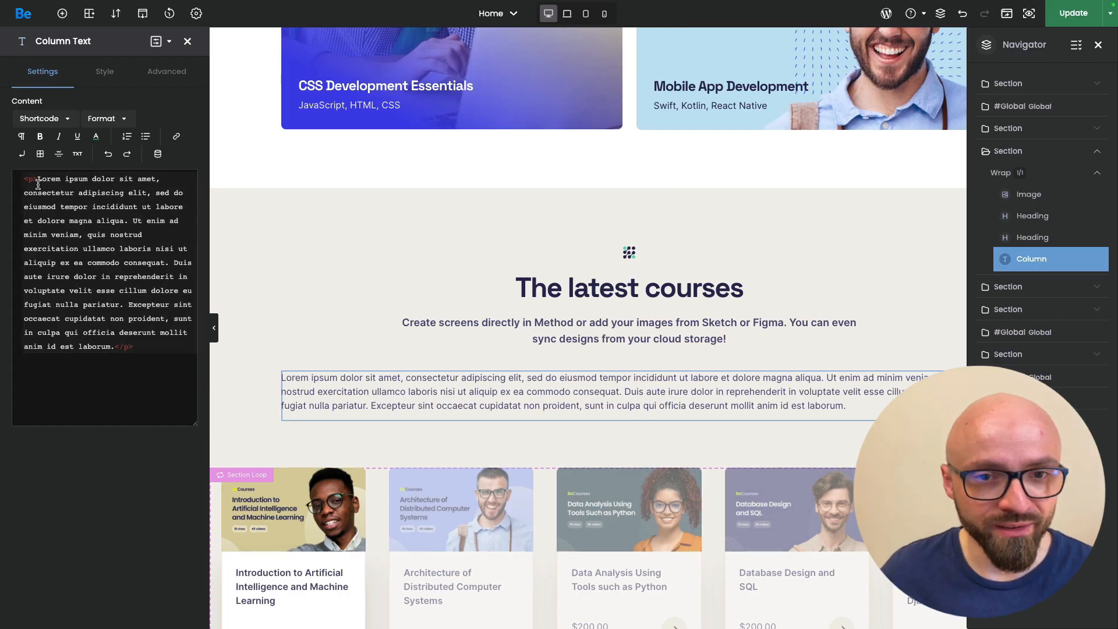
type("<s")
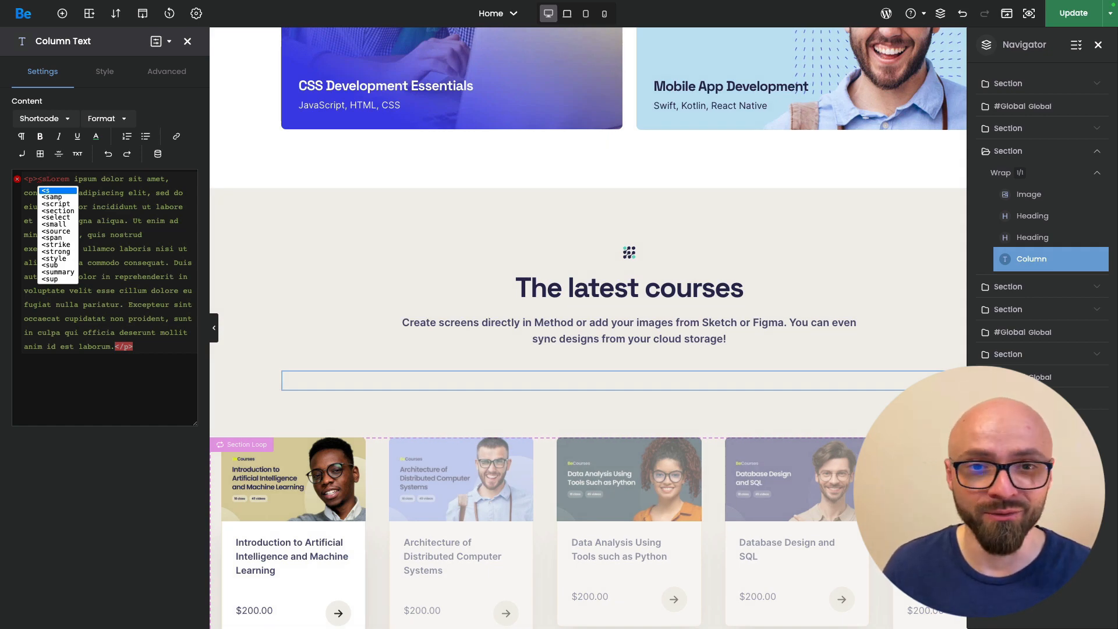
type("p")
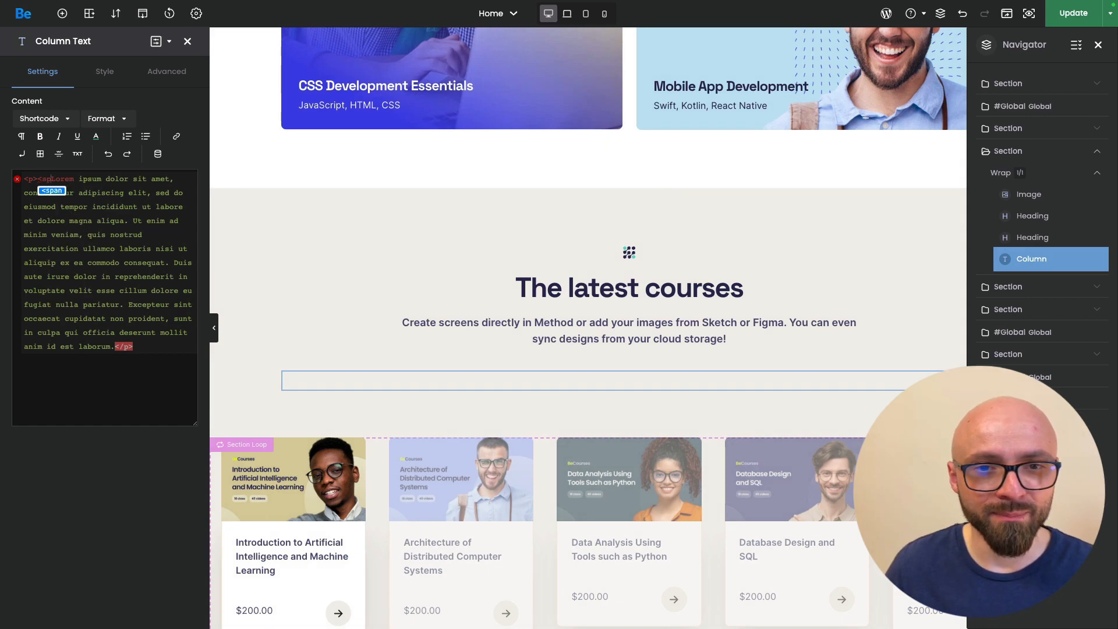
type("an style")
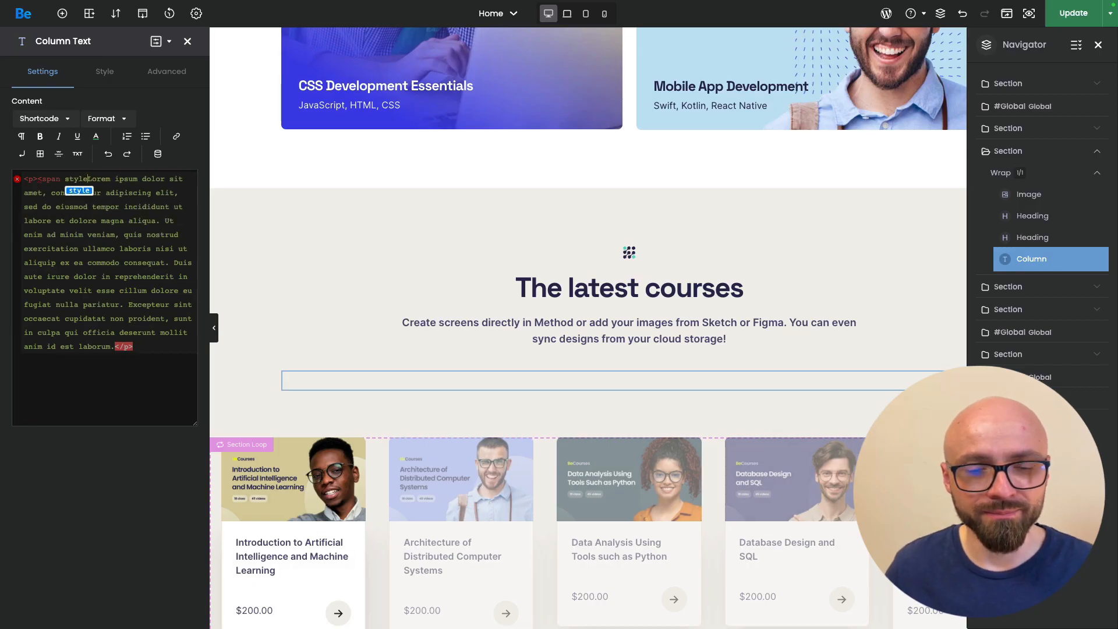
type("'")
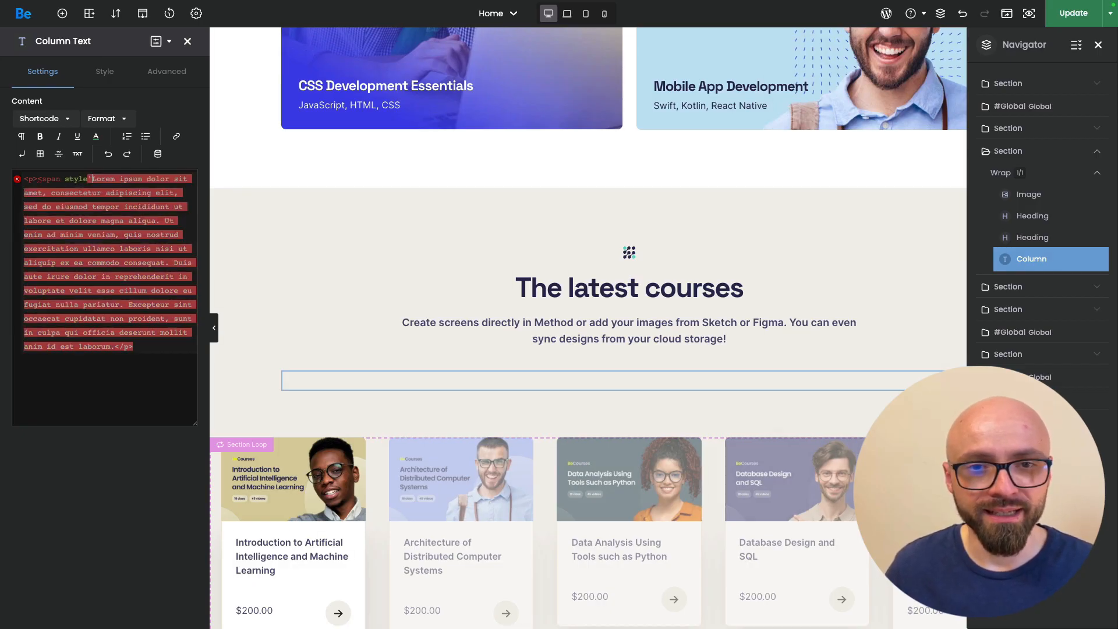
type("\"color: red\">")
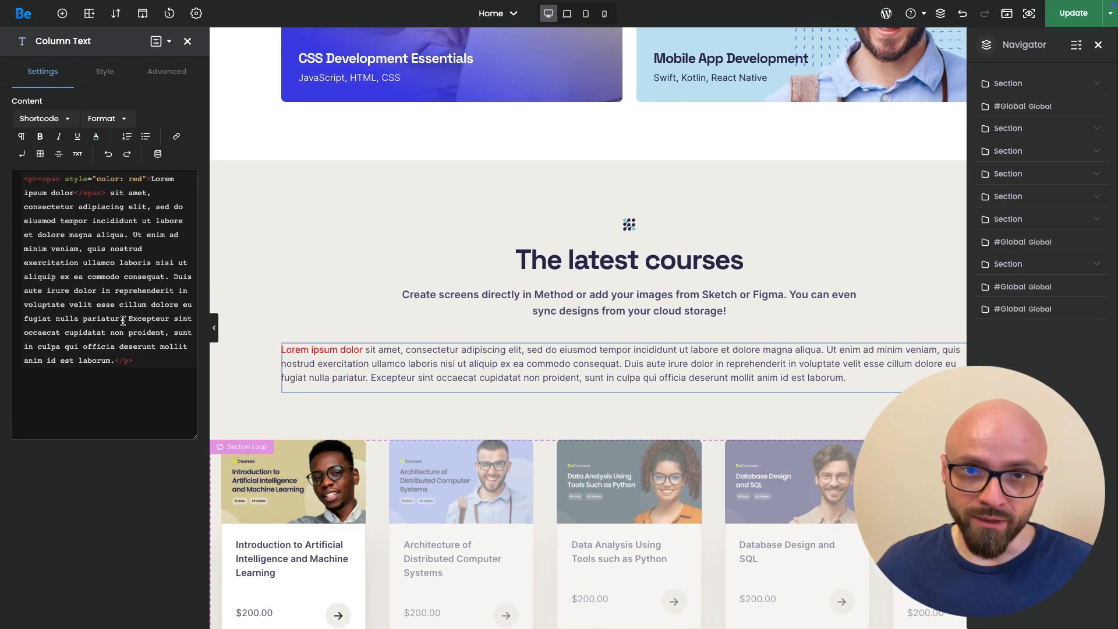
Insert the Page Title dynamic data, {title}, two lines below the Column Text paragraph and select it on the page.
key("Return")
key("Return")
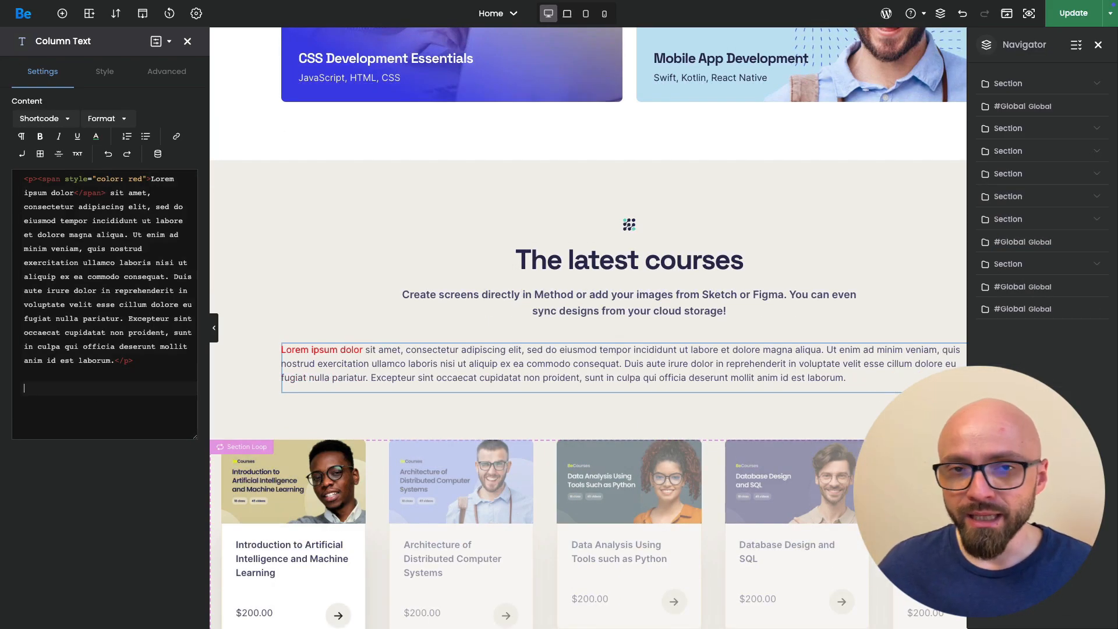
left_click(159, 154)
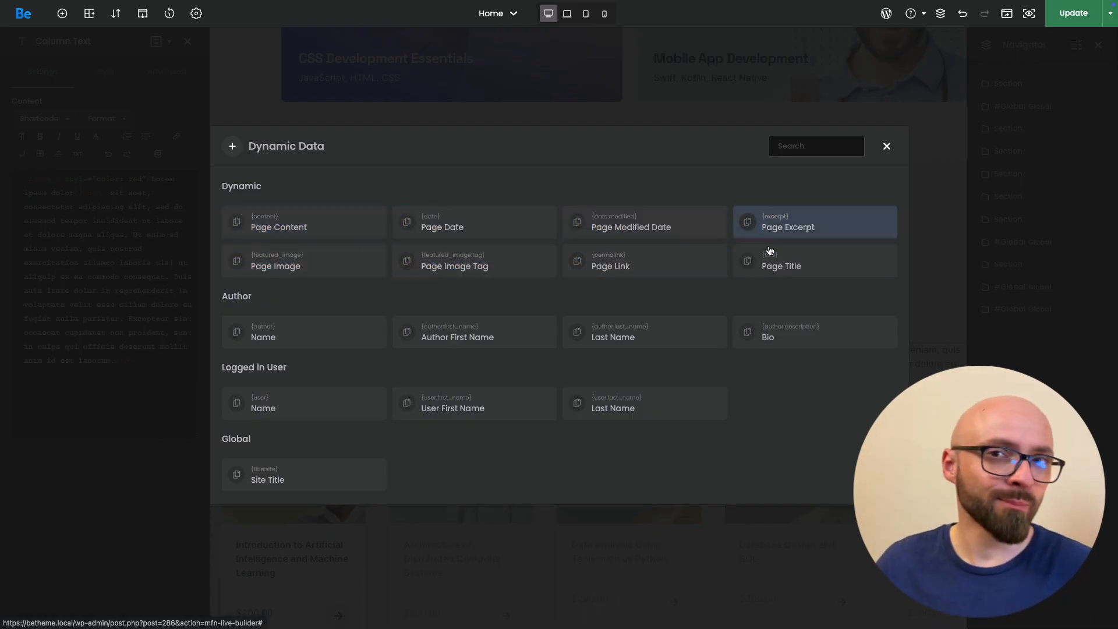
left_click(801, 263)
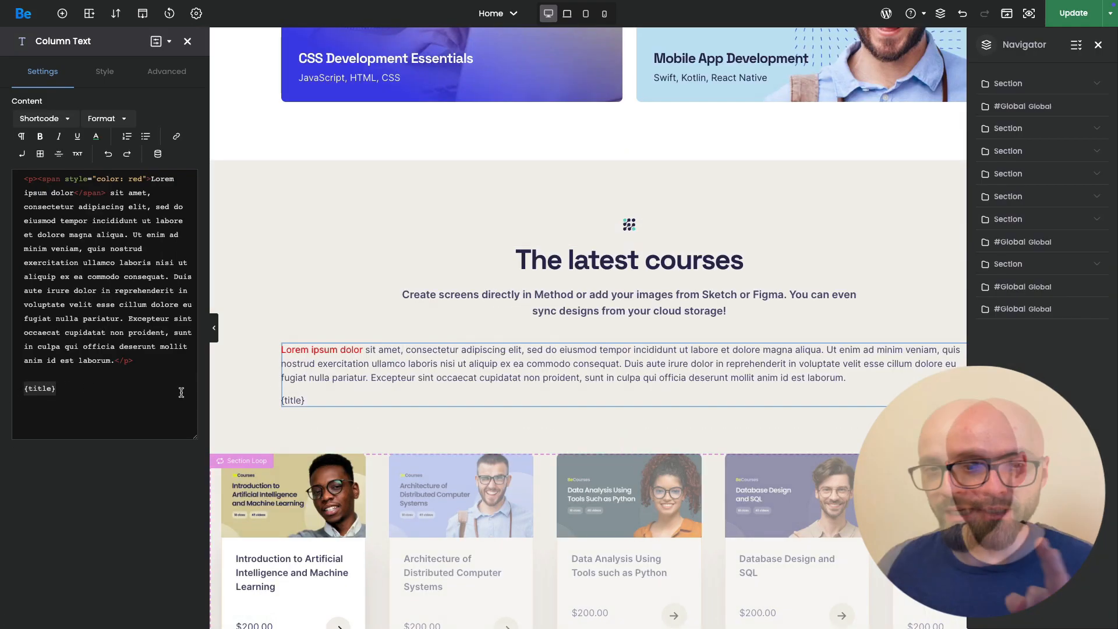
triple_click(316, 399)
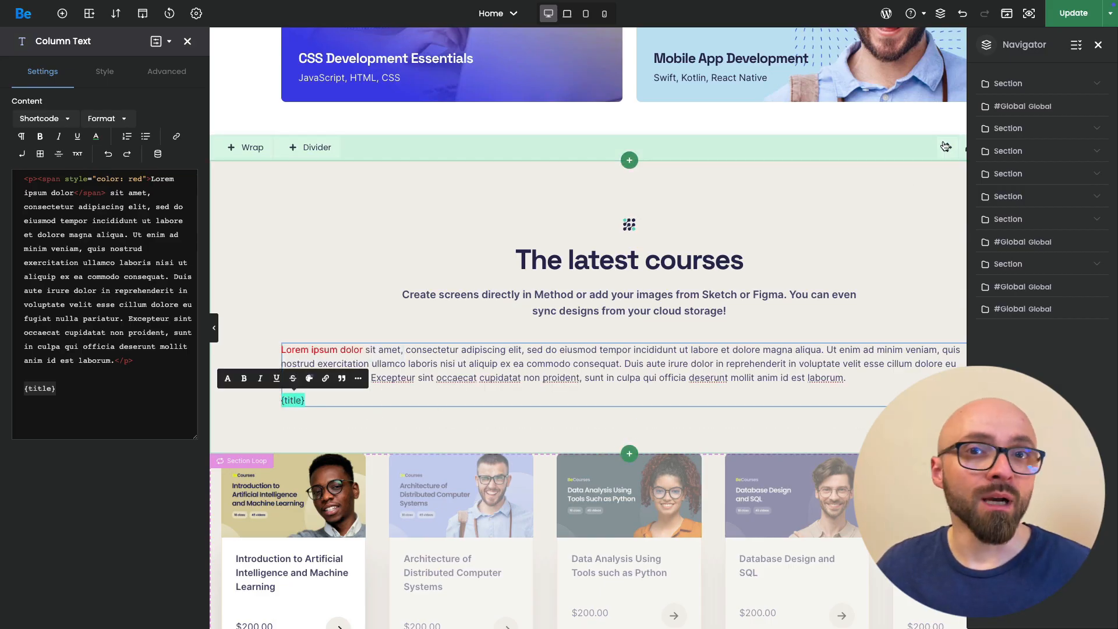
Preview the homepage and review it down to the course banner boxes.
left_click(1028, 24)
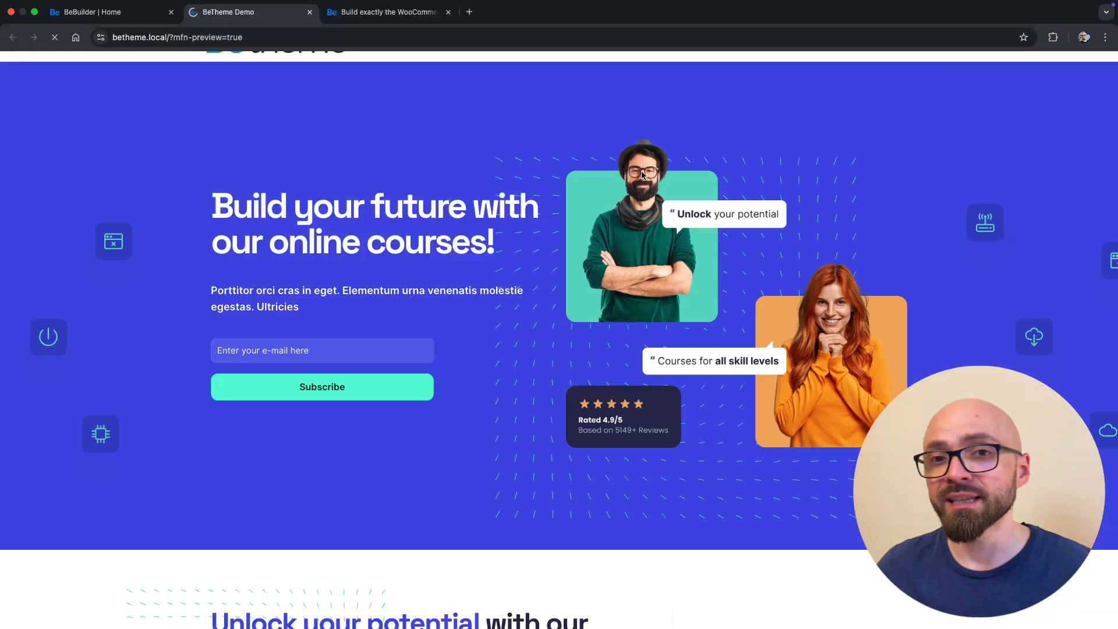
scroll(606, 290, "down", 6)
scroll(606, 290, "down", 12)
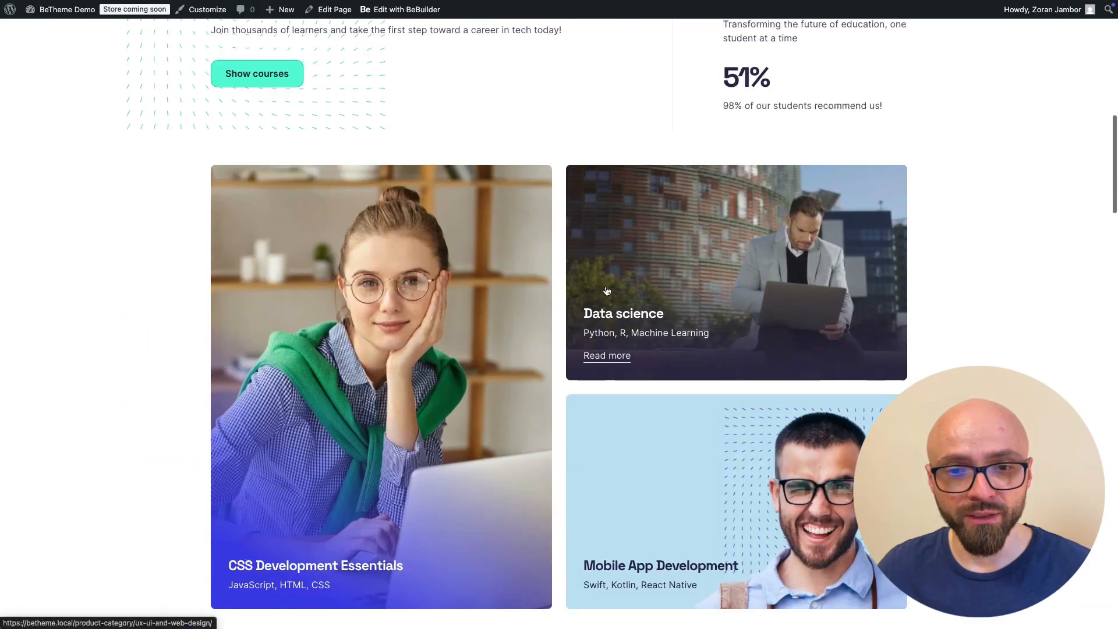
scroll(606, 289, "down", 1)
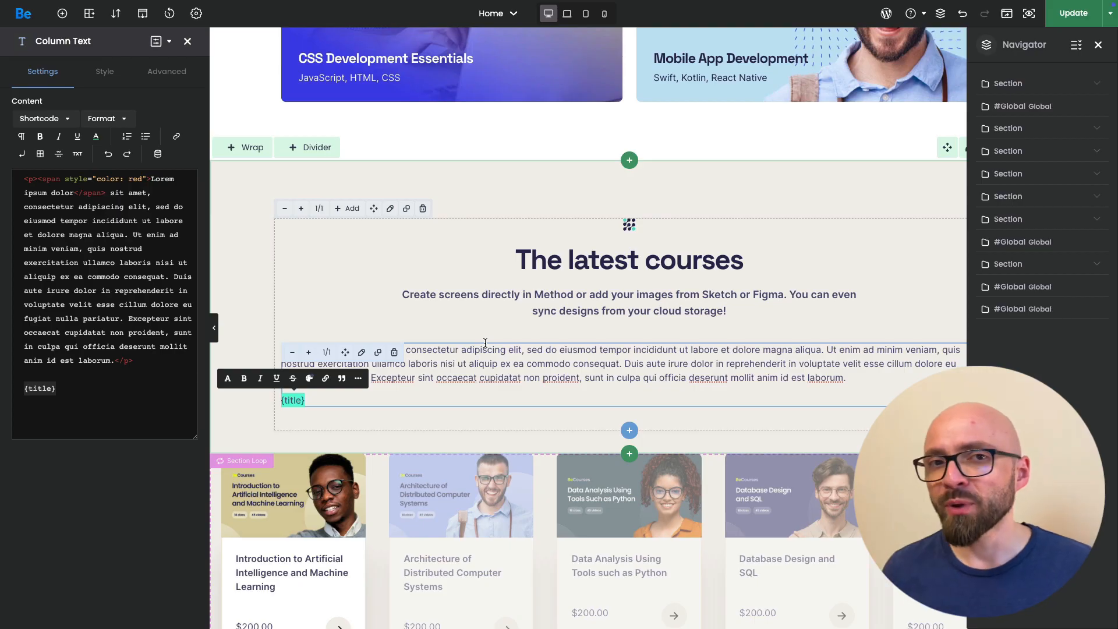
Add a new section below "The latest courses" text with a layout of three 1/3 wraps.
scroll(485, 342, "down", 1)
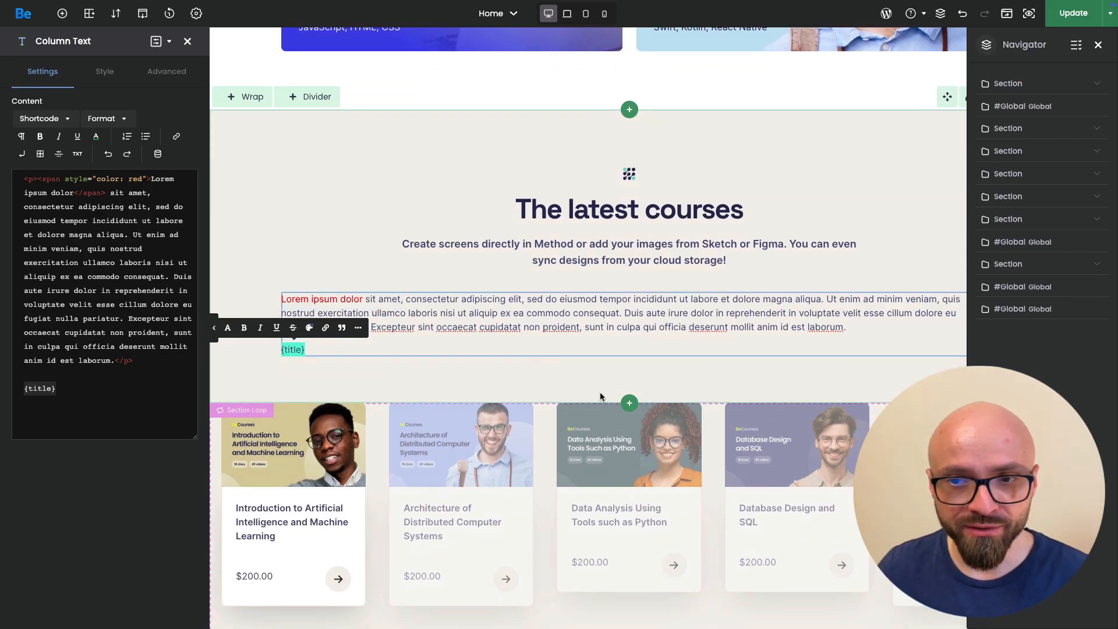
left_click(629, 403)
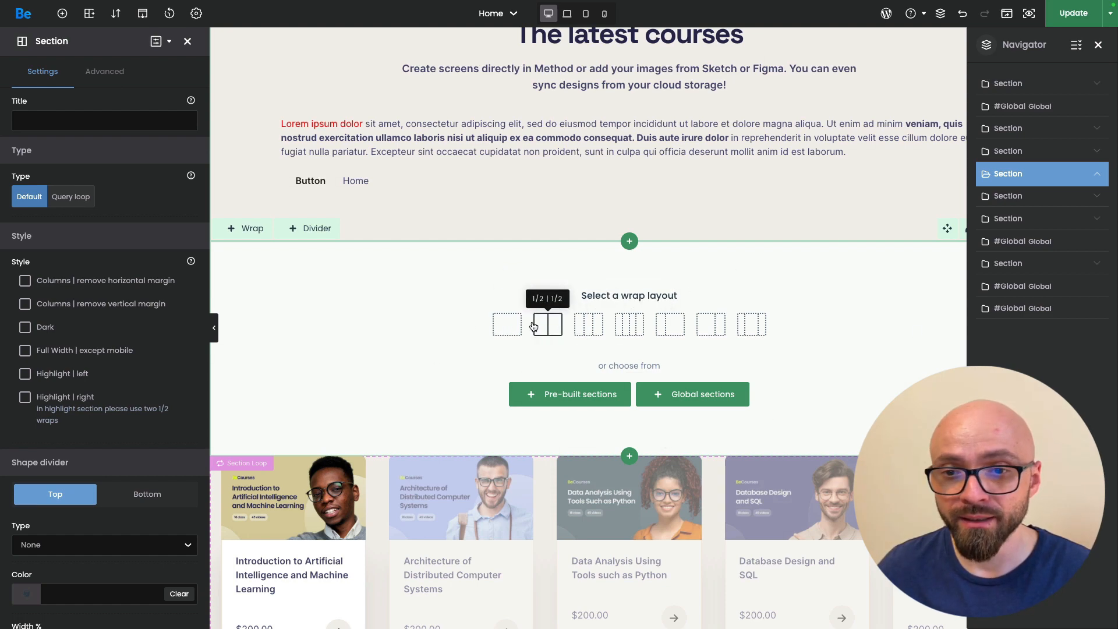
left_click(592, 329)
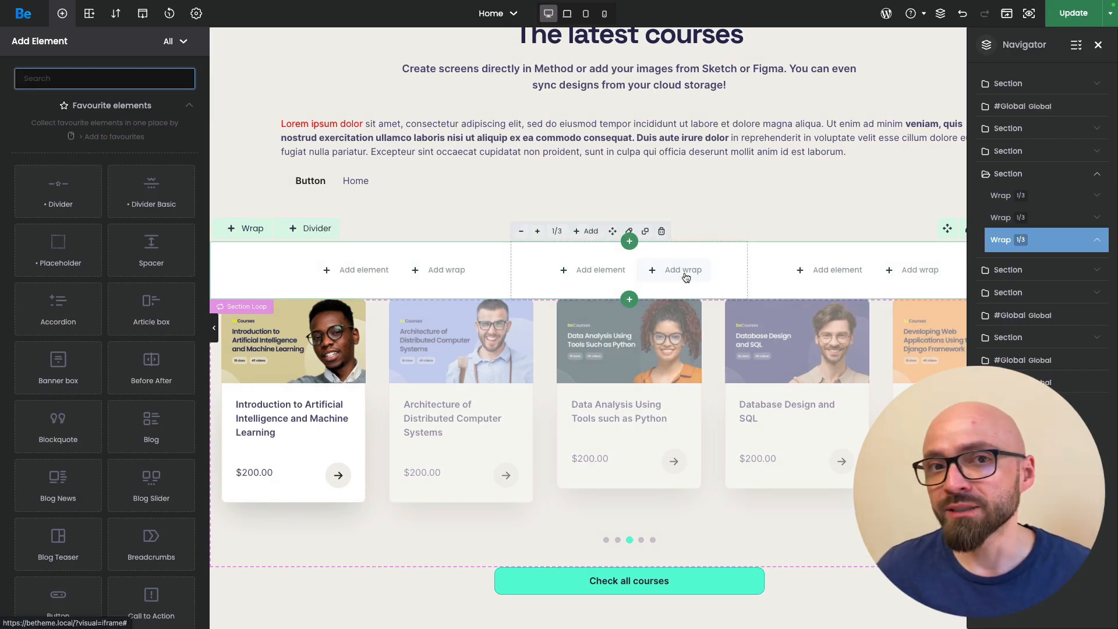
Delete the first 1/3 wrap from the new section.
left_click(324, 251)
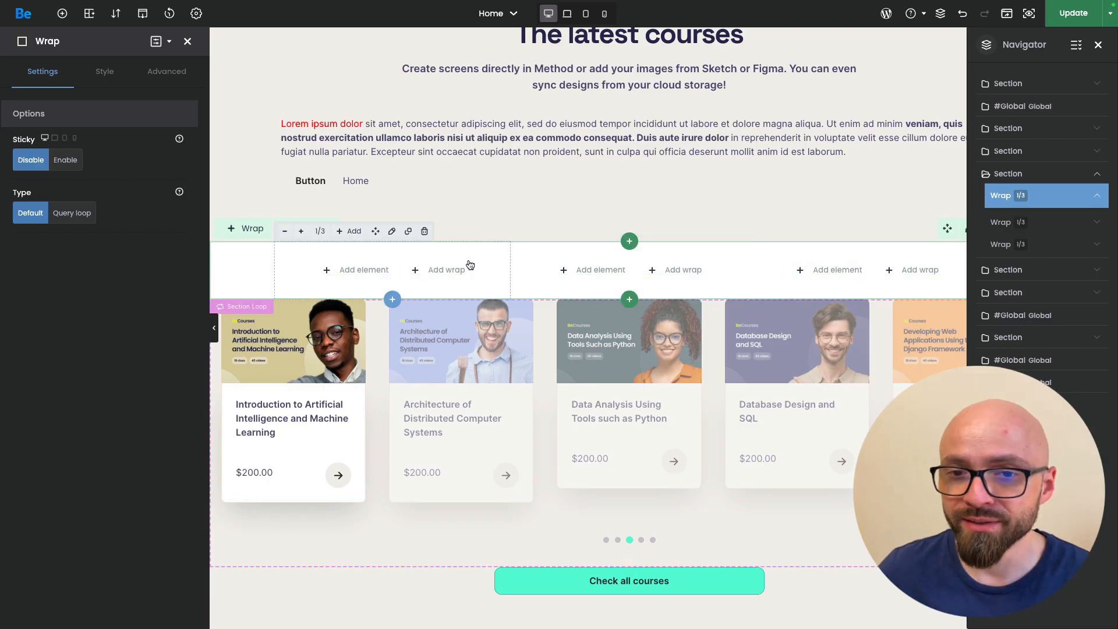
left_click(424, 231)
left_click(568, 389)
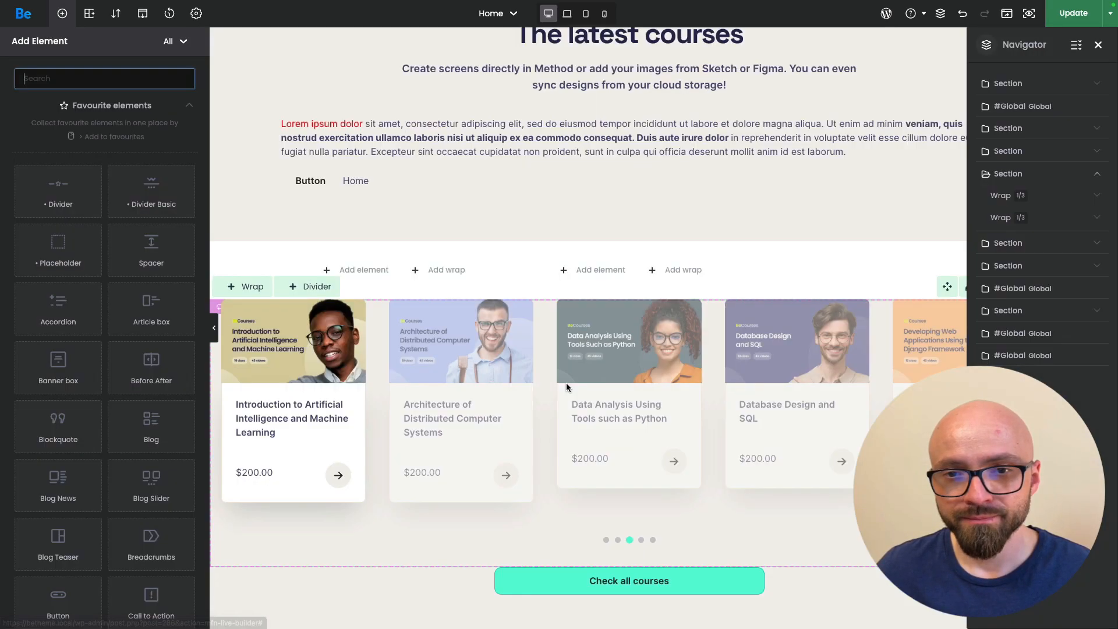
Widen the second wrap of the new section to 2/3.
left_click(569, 254)
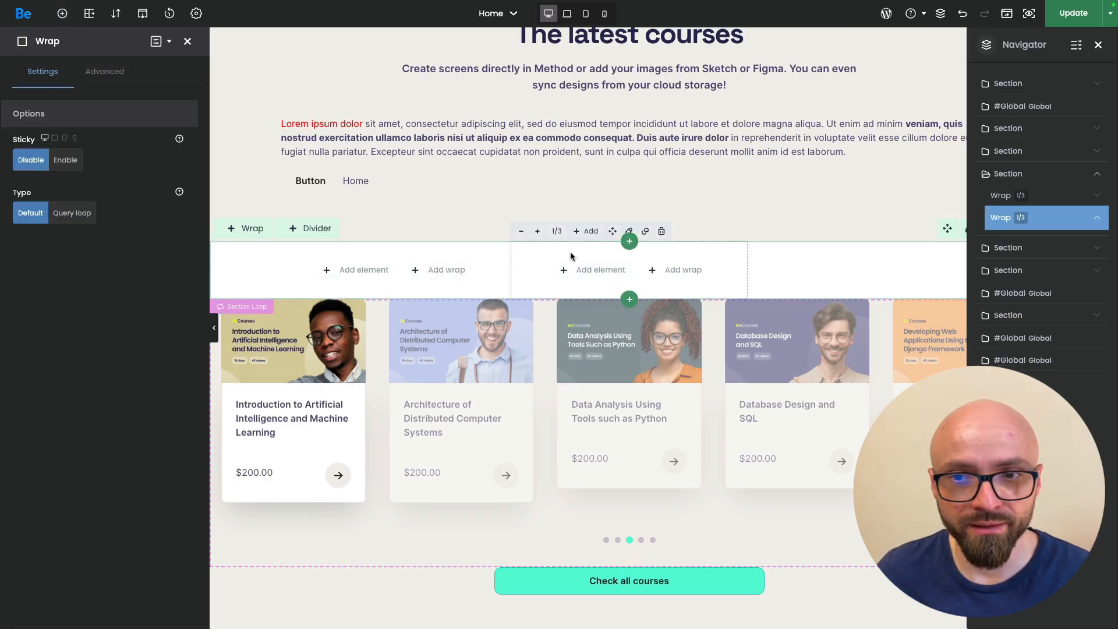
left_click(537, 231)
left_click(537, 232)
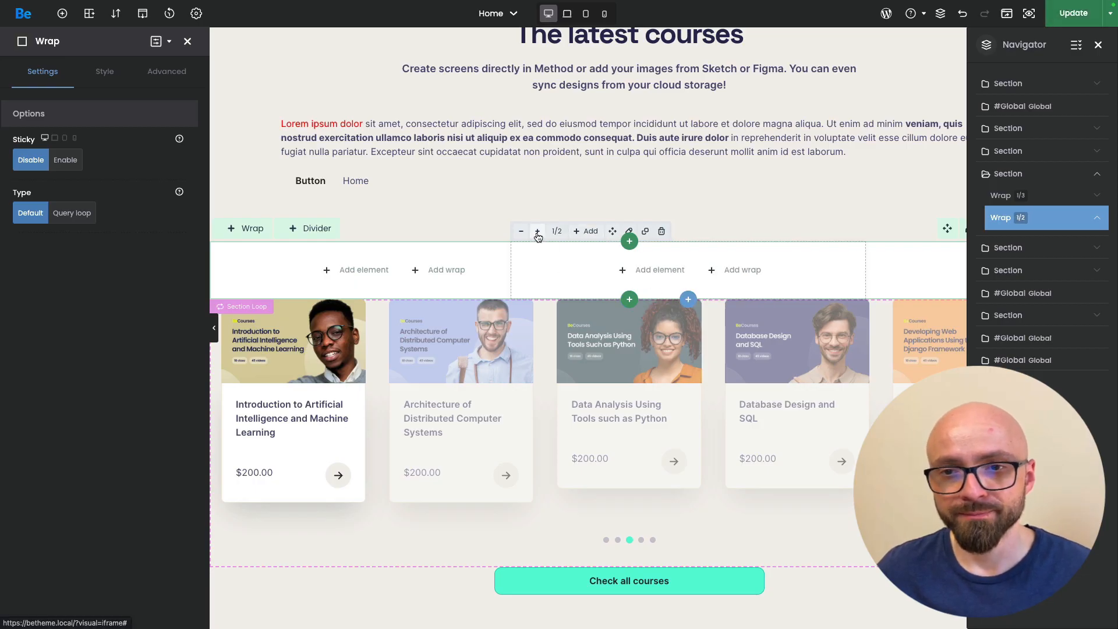
left_click(537, 232)
left_click(537, 232)
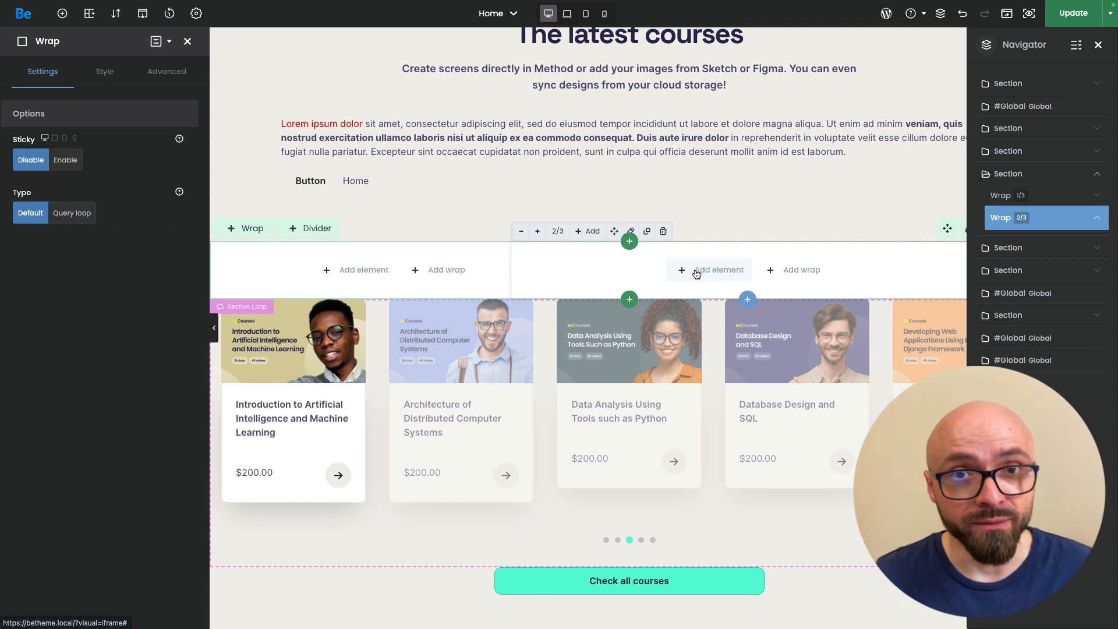
Select the global section with the "Unlock your potential" heading in the Navigator to view its settings.
scroll(590, 396, "down", 2)
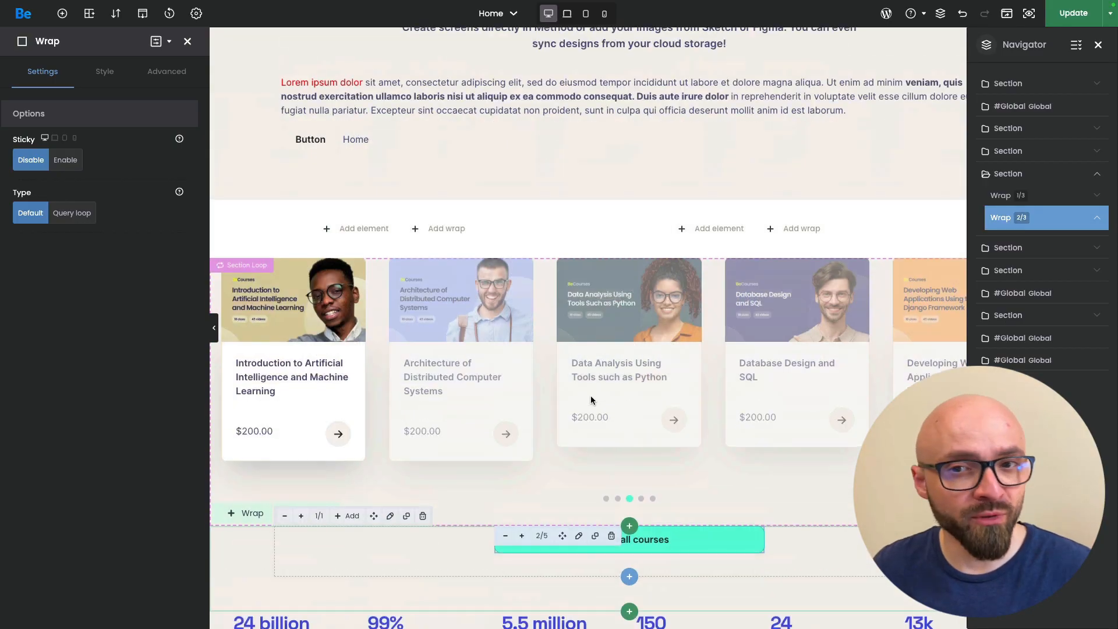
scroll(591, 396, "up", 10)
scroll(558, 400, "up", 6)
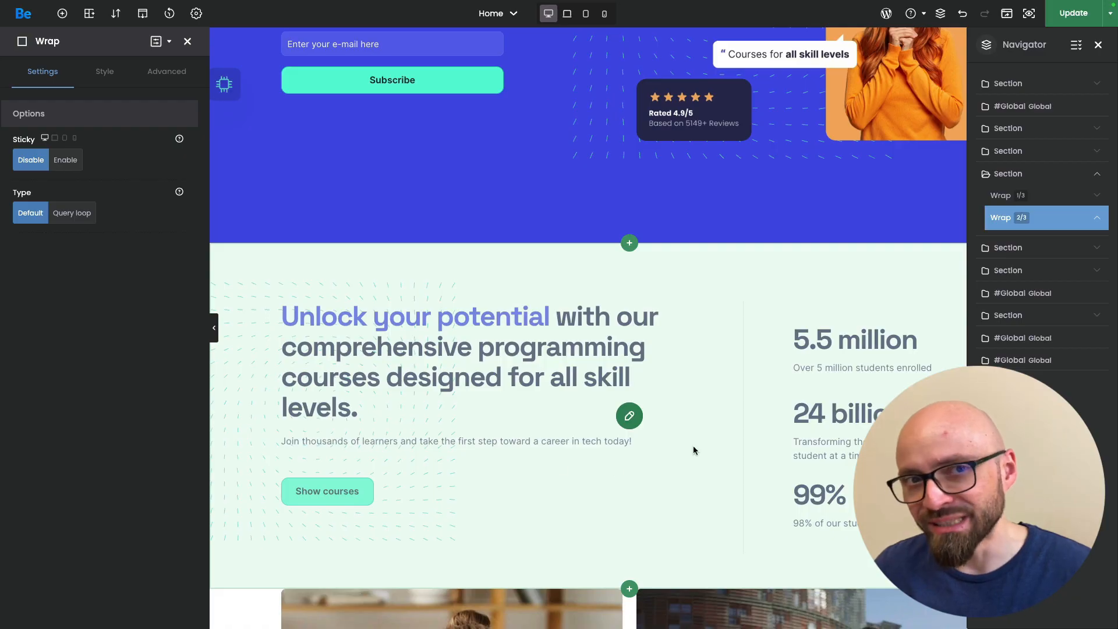
scroll(693, 450, "down", 2)
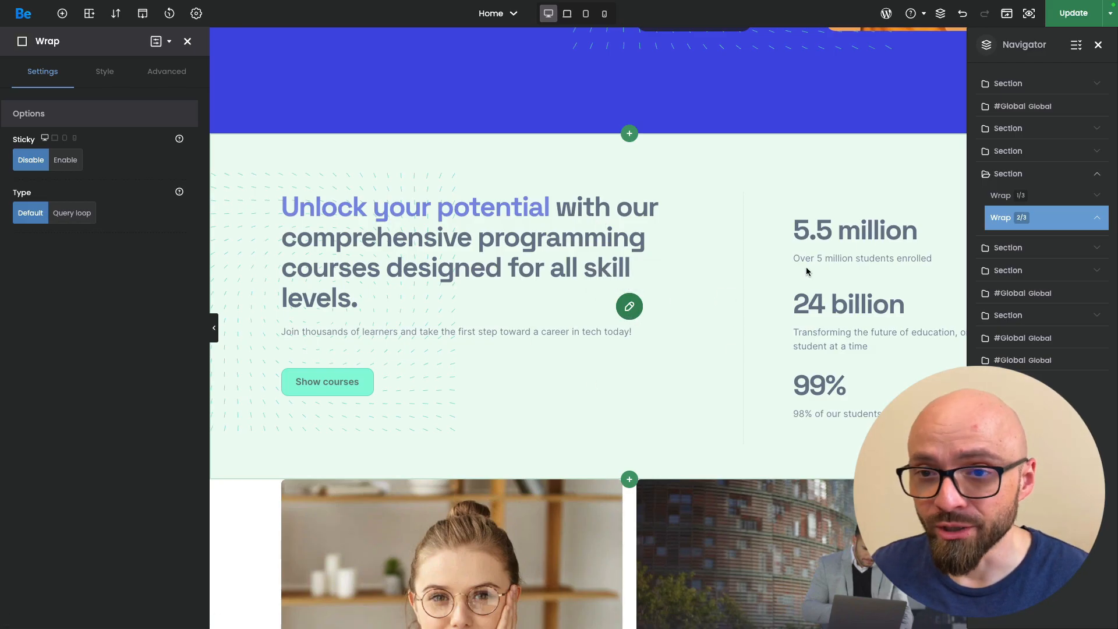
left_click(1004, 106)
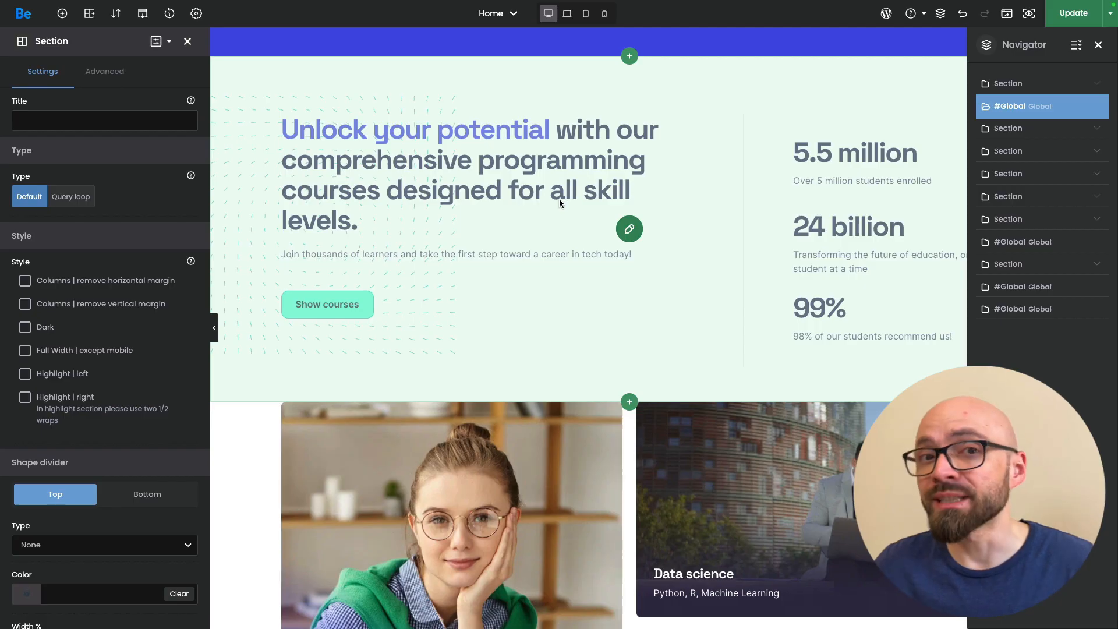
Open the "Unlock your potential" global section for editing and view its heading's settings and the available elements.
left_click(627, 233)
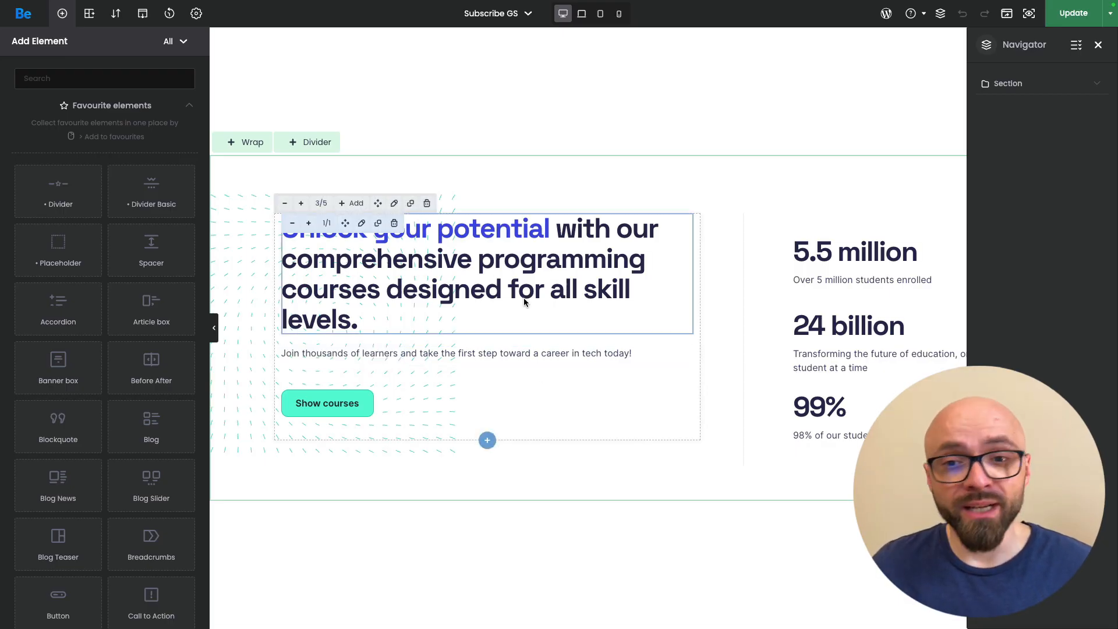
left_click(469, 316)
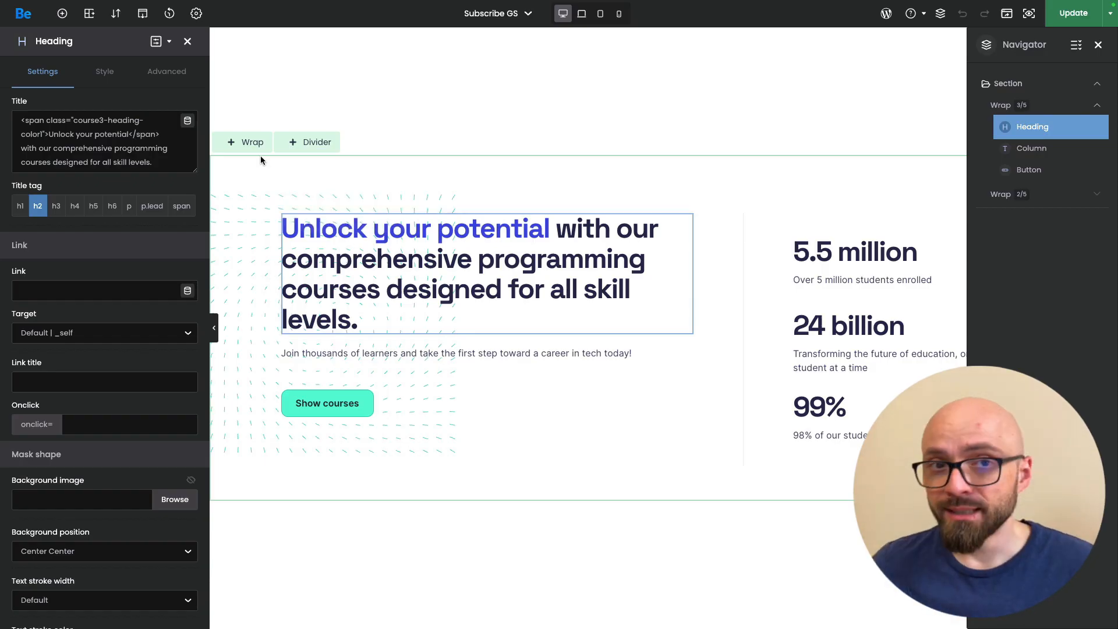
left_click(62, 13)
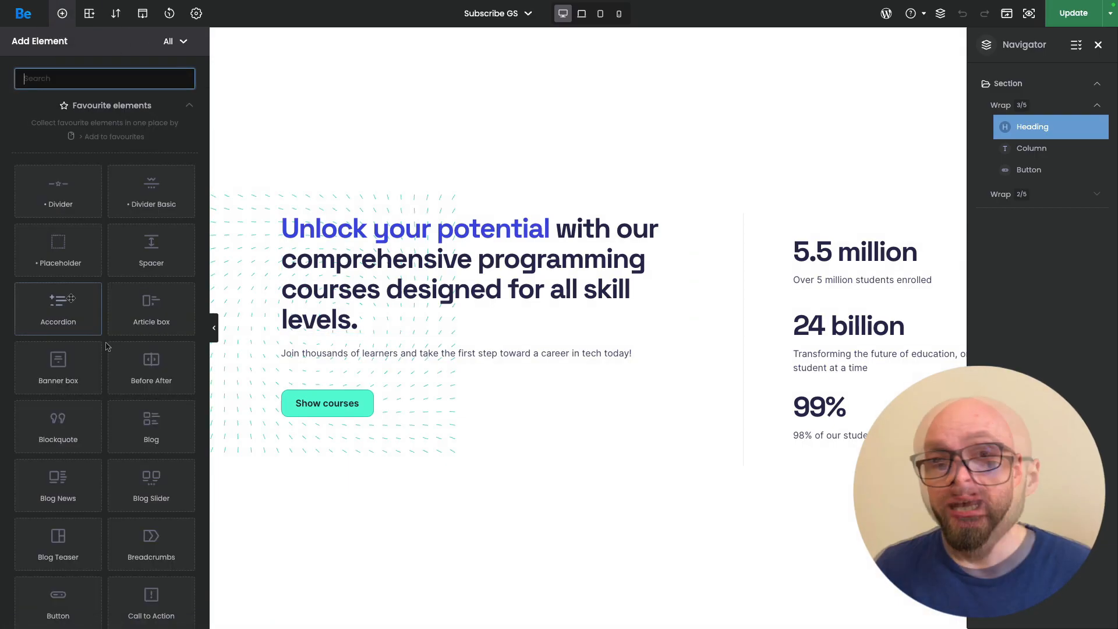
Create a new template of type Header named "Course Header" from the Betheme templates list.
left_click_drag(18, 14, 25, 19)
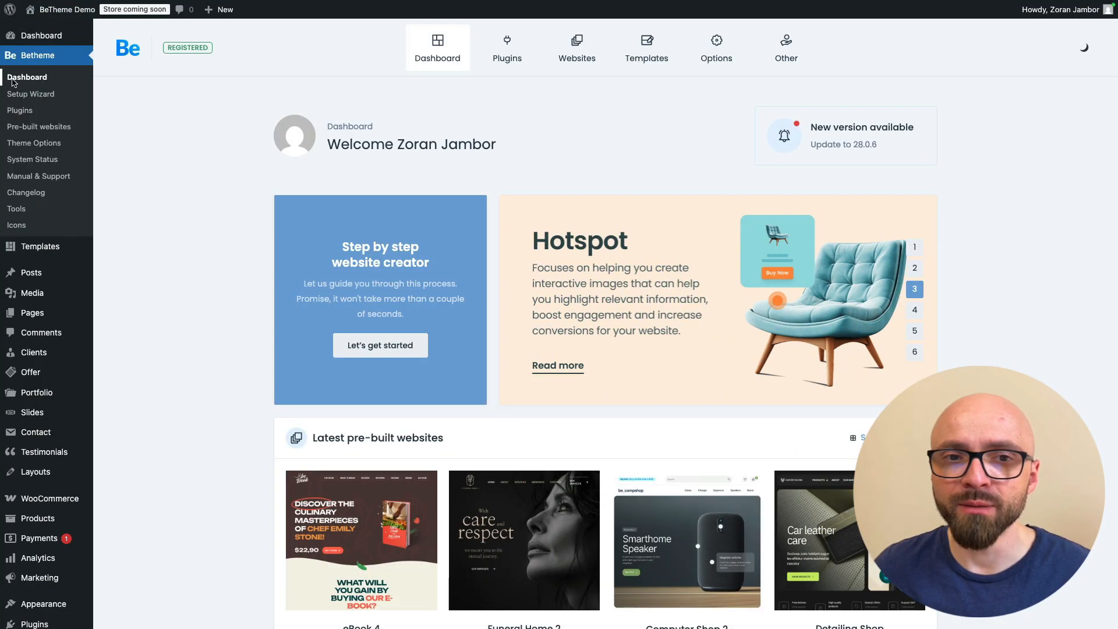
left_click(644, 51)
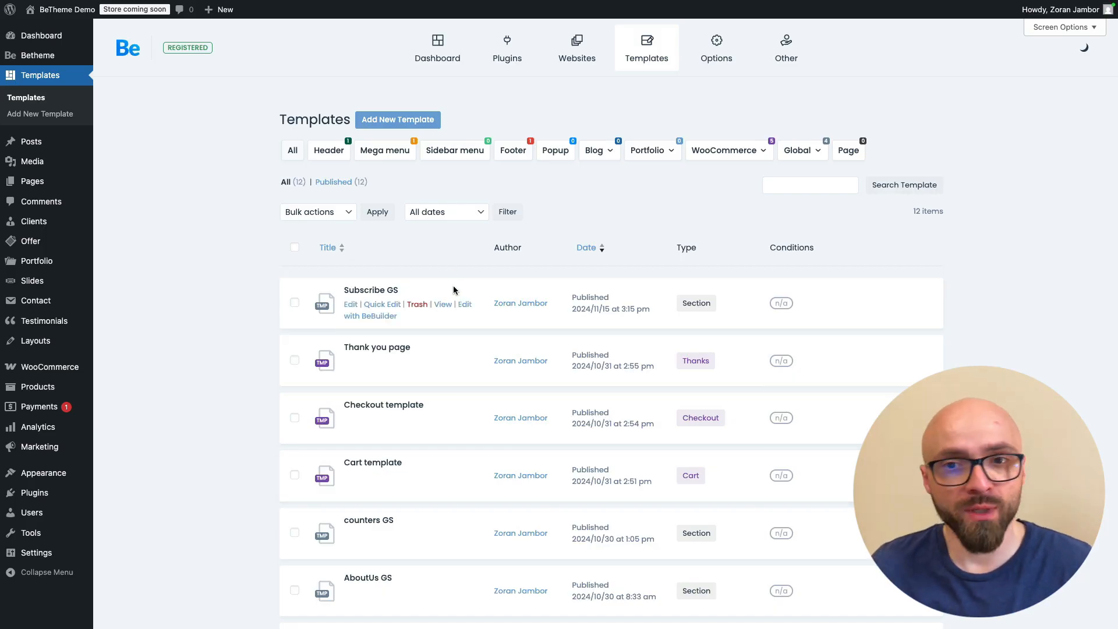
left_click(417, 120)
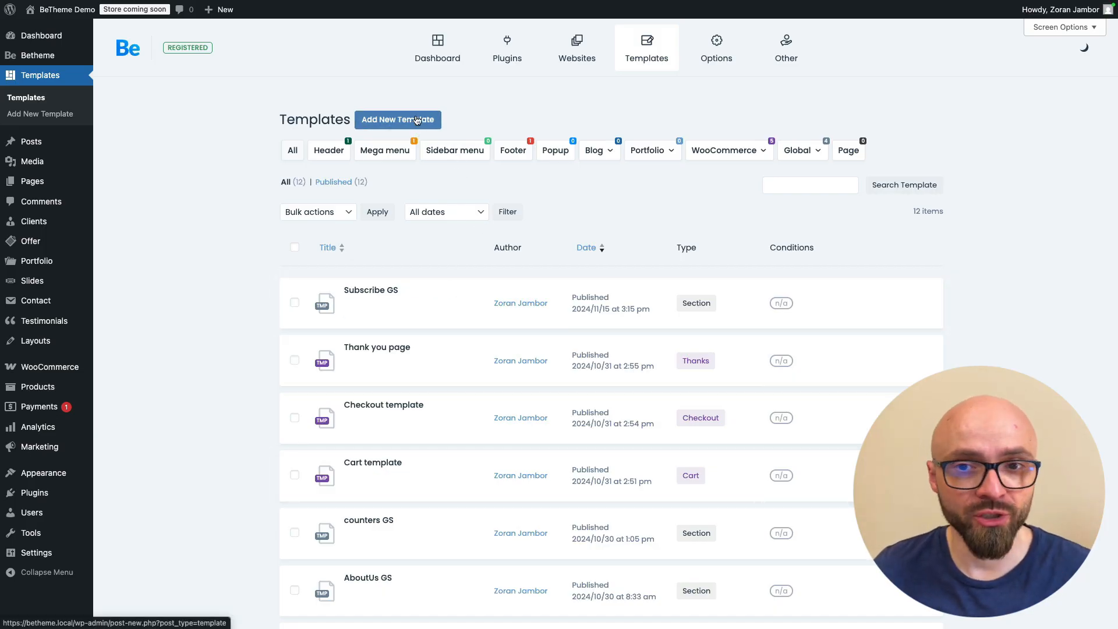
left_click(487, 336)
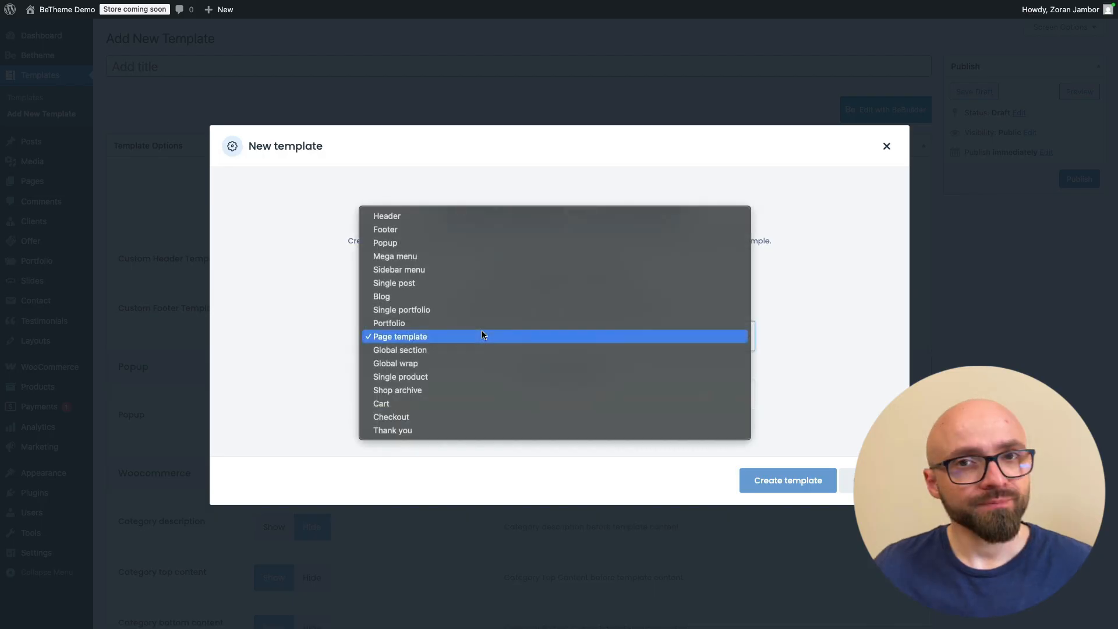
left_click(483, 217)
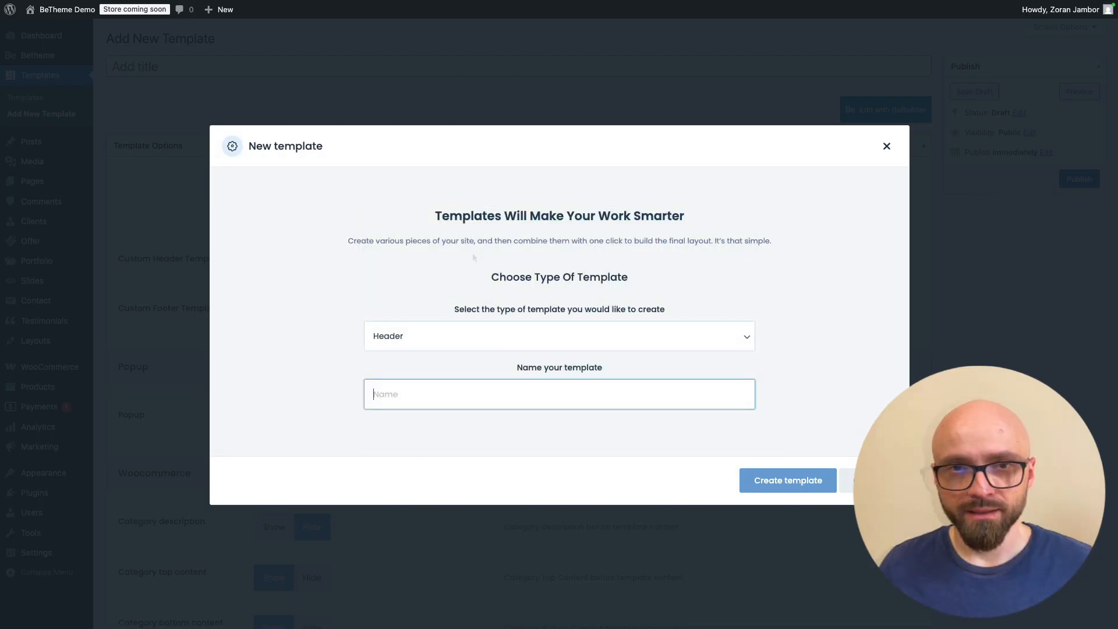
type("Course Header")
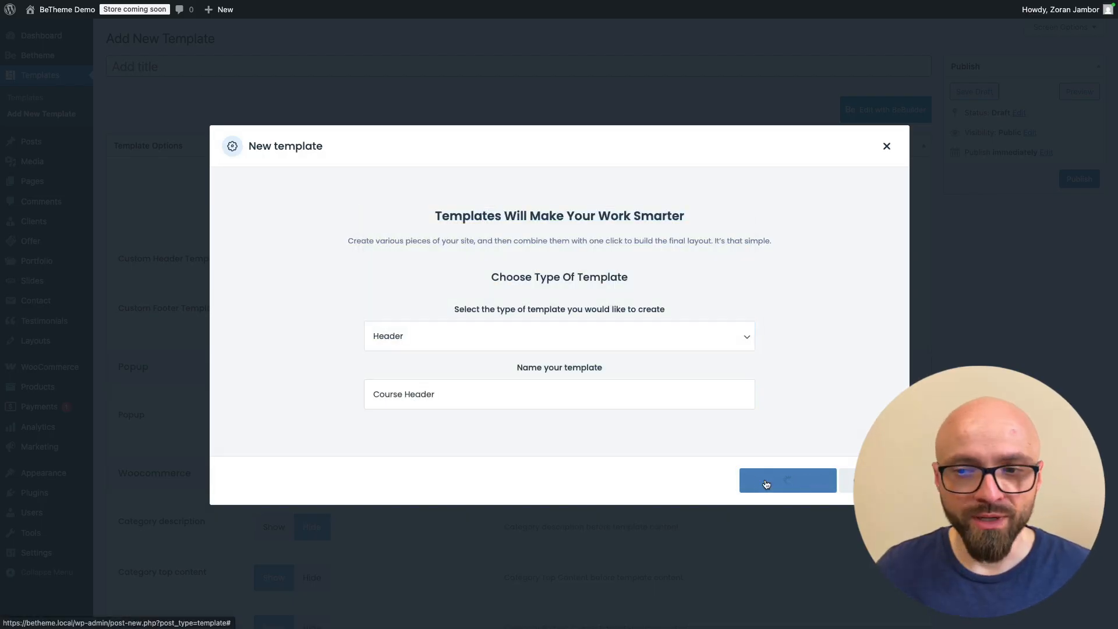
left_click(755, 470)
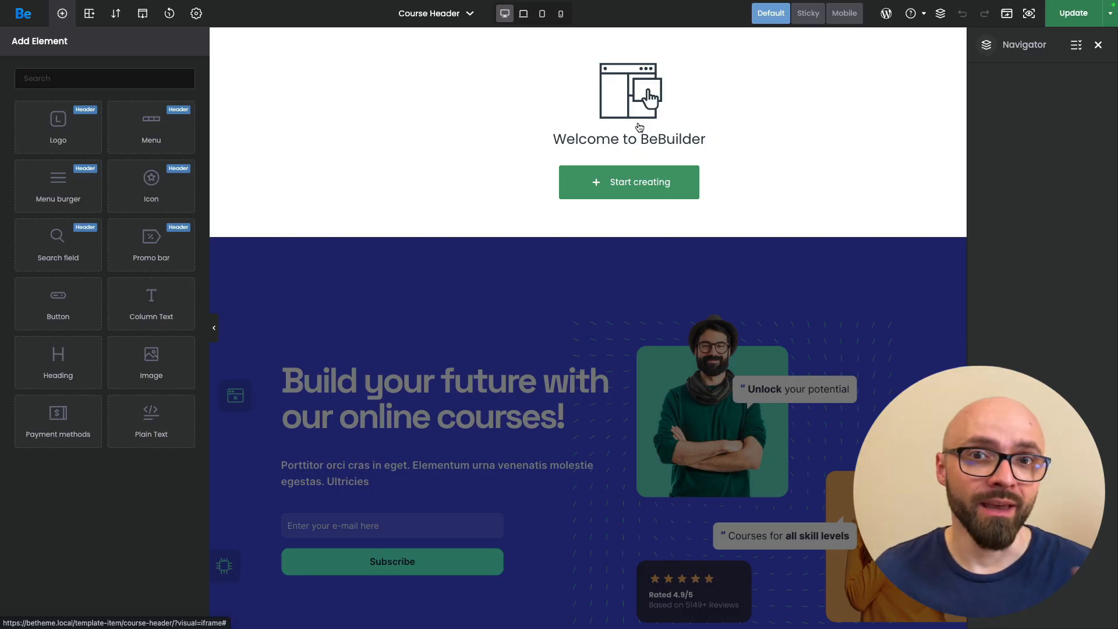
Start the header with a single 1/1 wrap and place a Logo element in it.
left_click(632, 182)
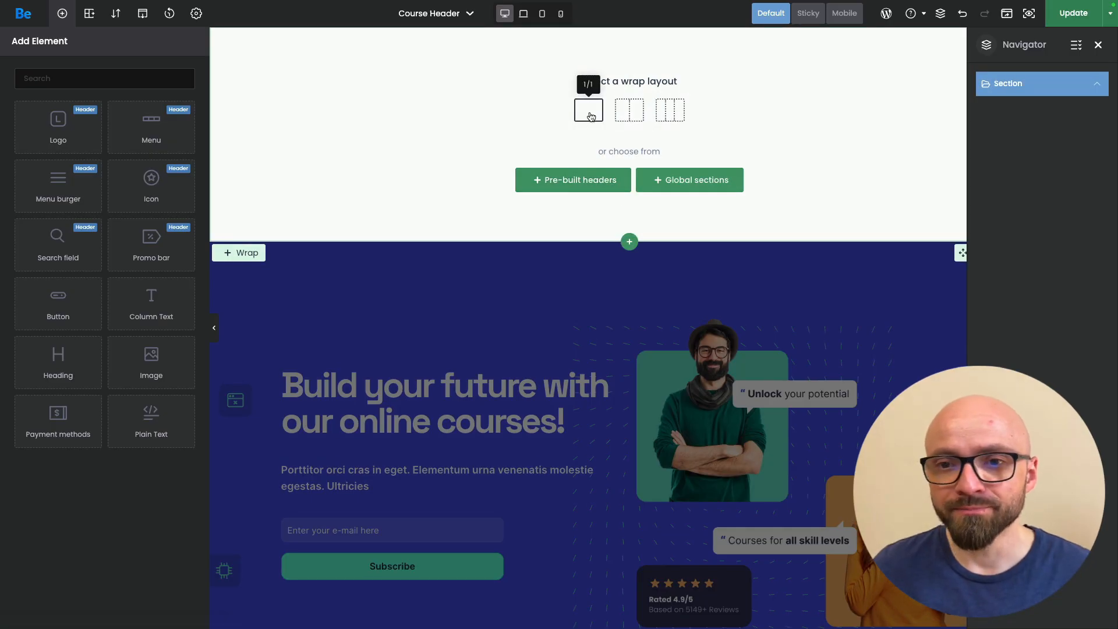
left_click(589, 110)
left_click_drag(58, 126, 619, 57)
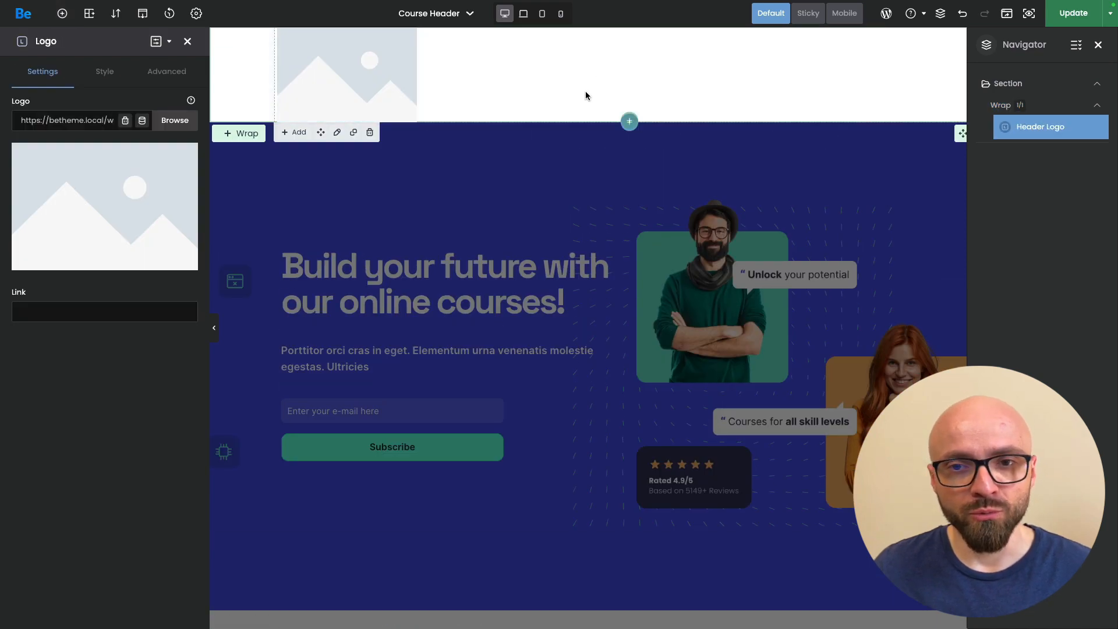
Set the logo's image source to the dynamic Site Logo and view its style options.
left_click(142, 122)
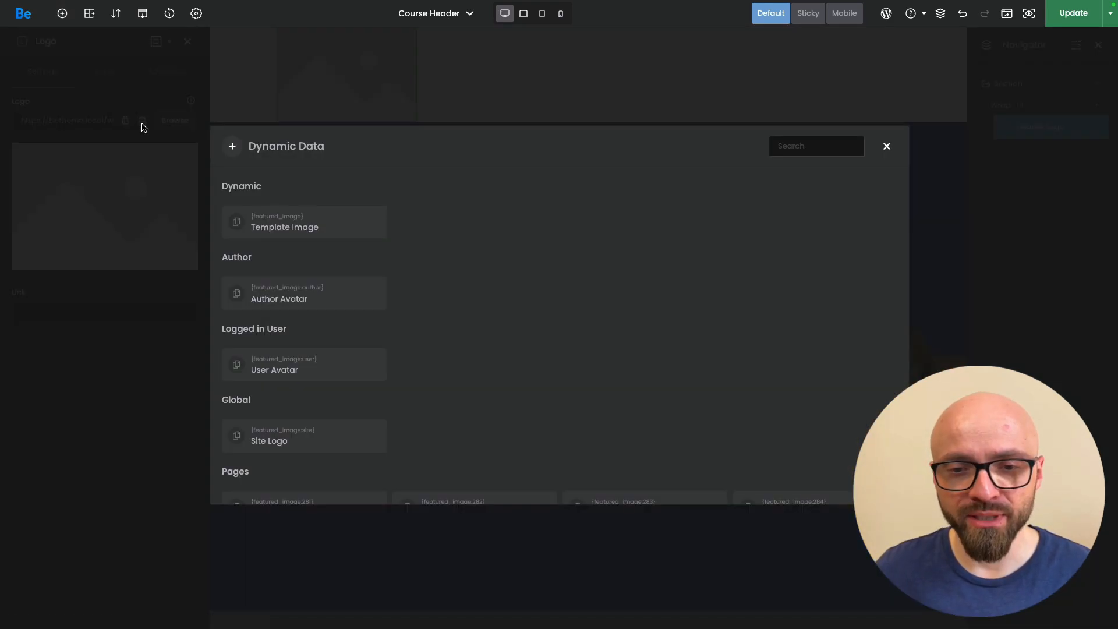
left_click(320, 428)
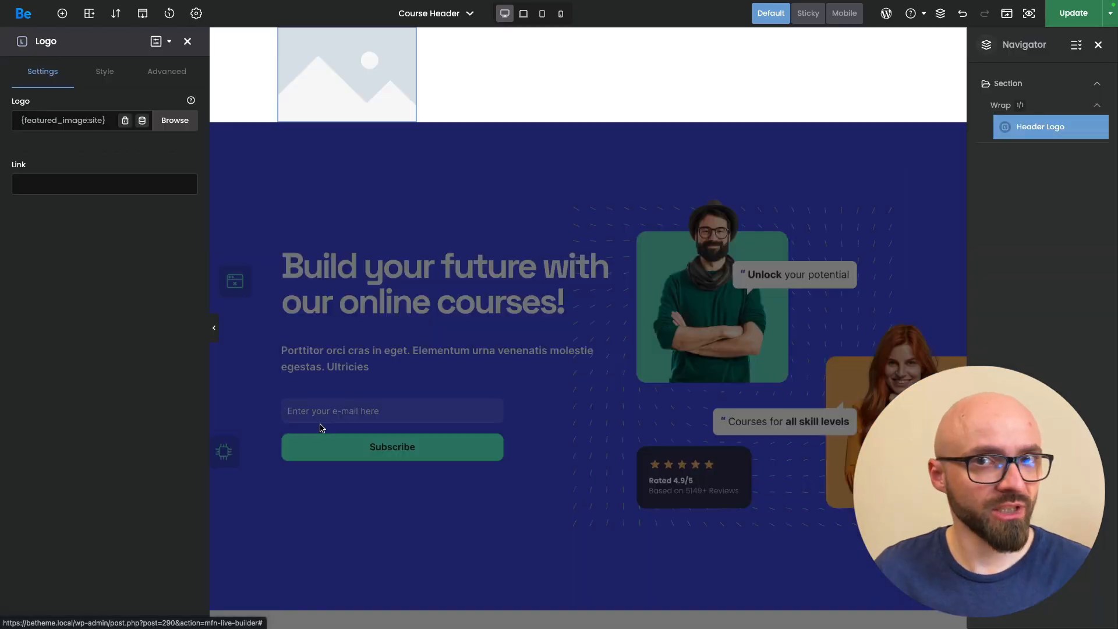
left_click(118, 89)
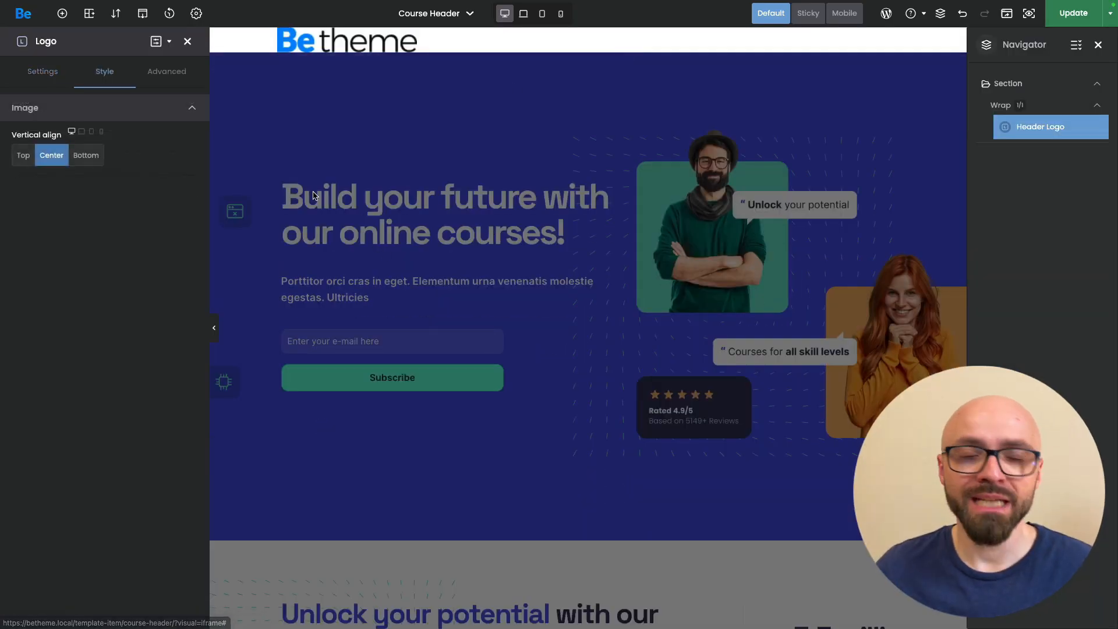
Set the header section's top and bottom margins to 15px.
left_click(233, 39)
left_click(102, 71)
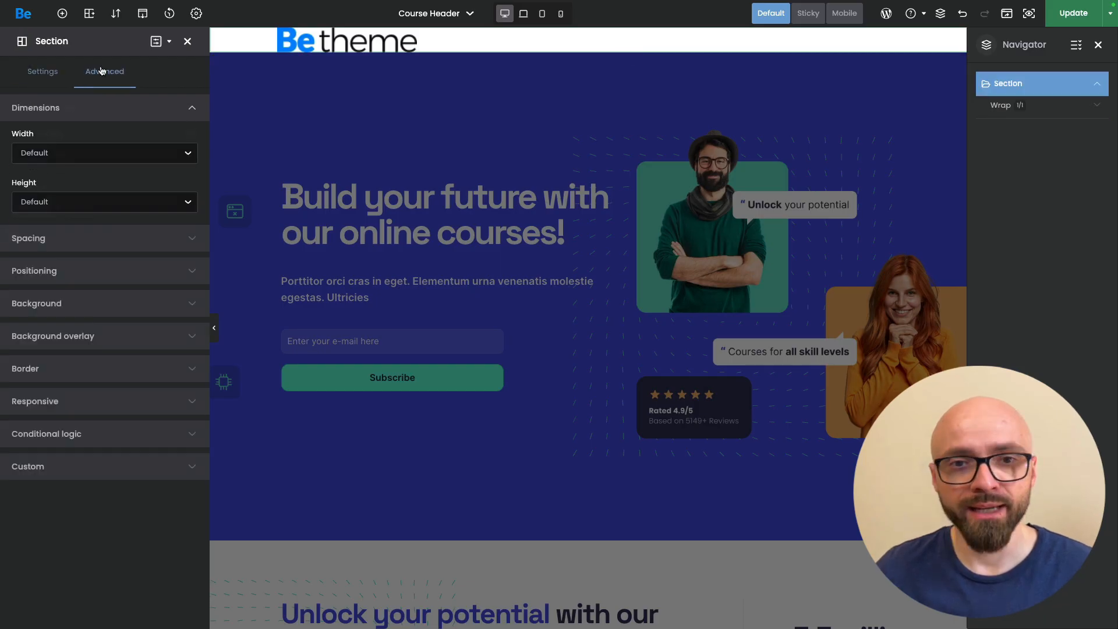
left_click(58, 250)
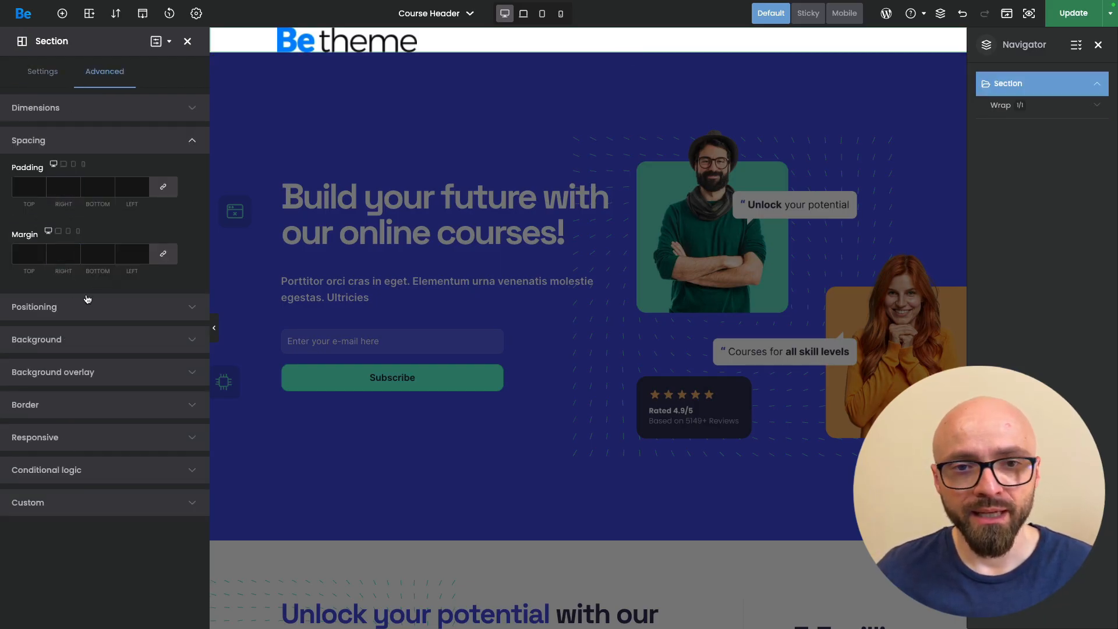
left_click(29, 254)
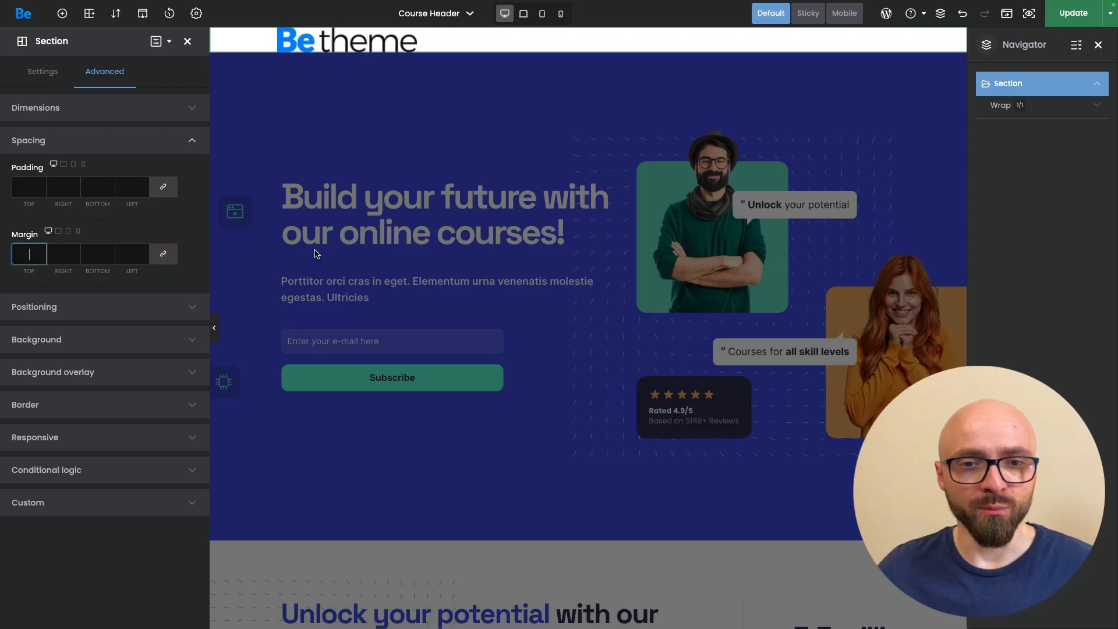
key("Tab")
key("Tab")
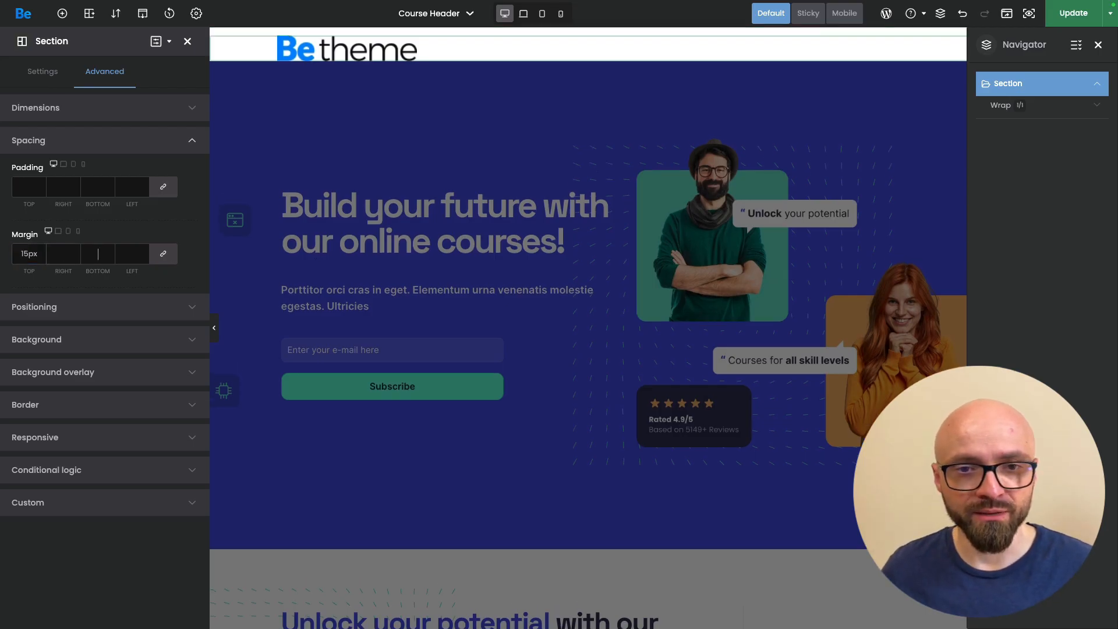
type("15")
key("Tab")
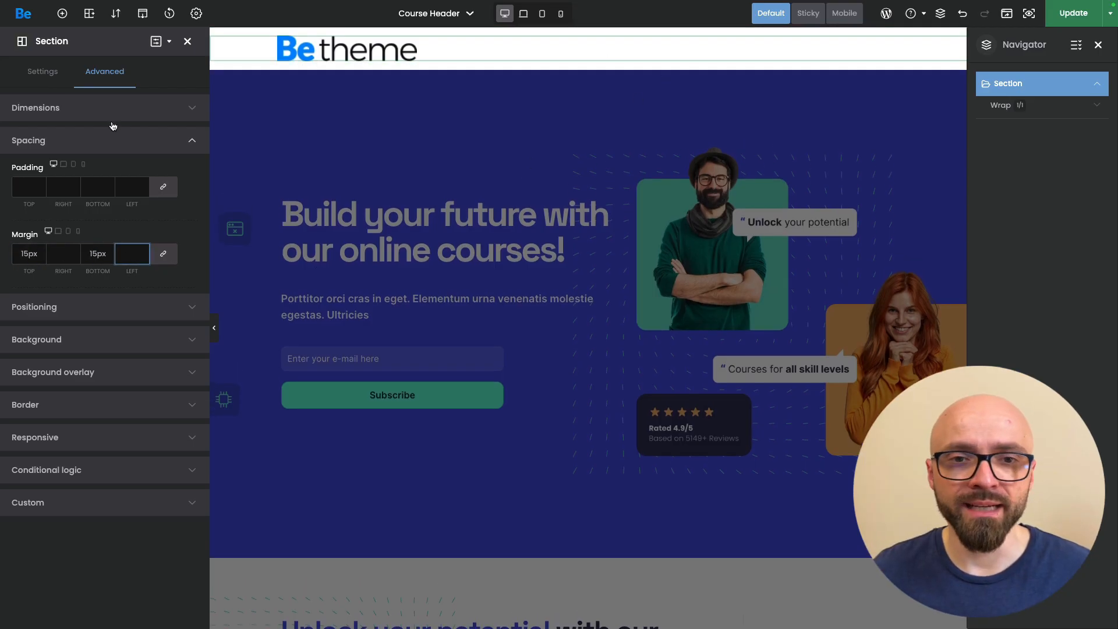
Add a Menu element to the header wrap, place it after the logo, and hide the Navigator.
left_click(62, 13)
left_click_drag(152, 123, 383, 47)
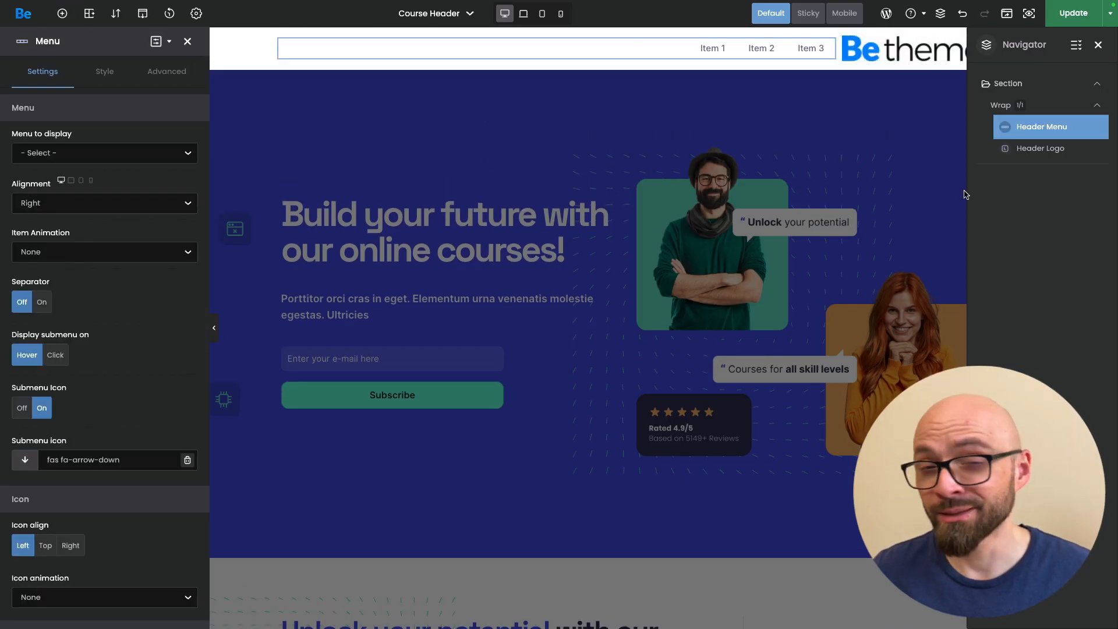
left_click_drag(1035, 131, 1042, 161)
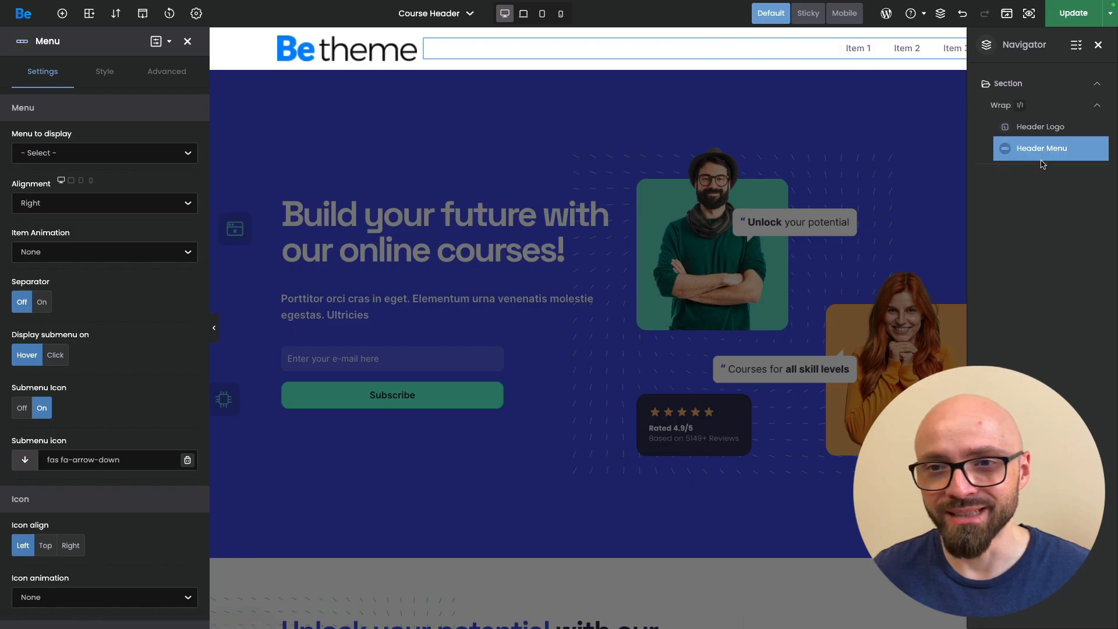
key("super+i")
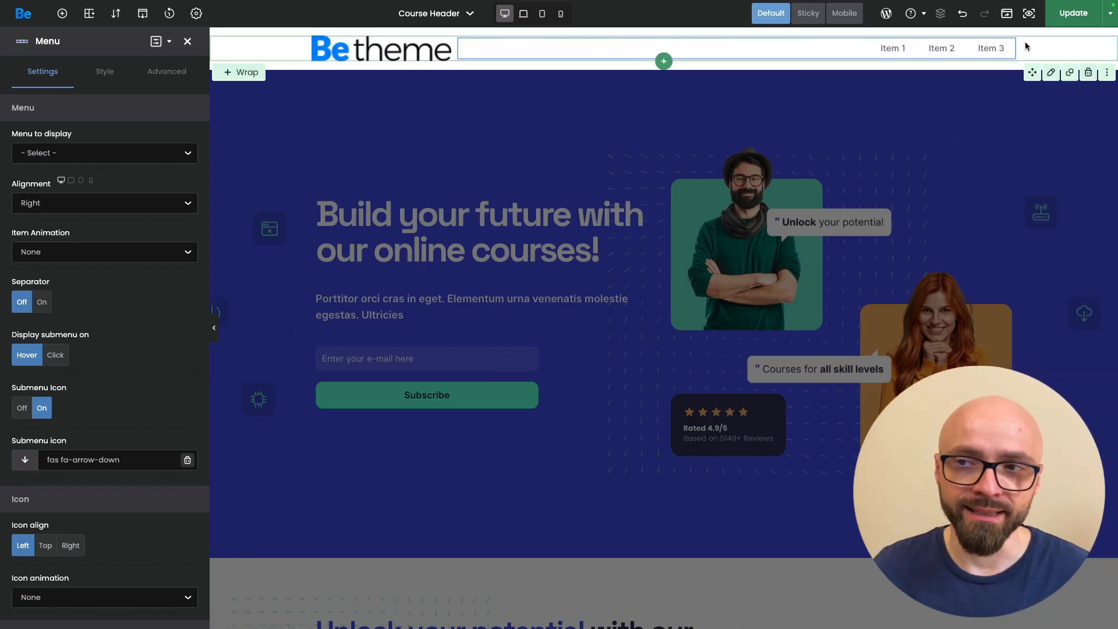
Preview the header at laptop, tablet and mobile sizes and return to the desktop view.
left_click(523, 14)
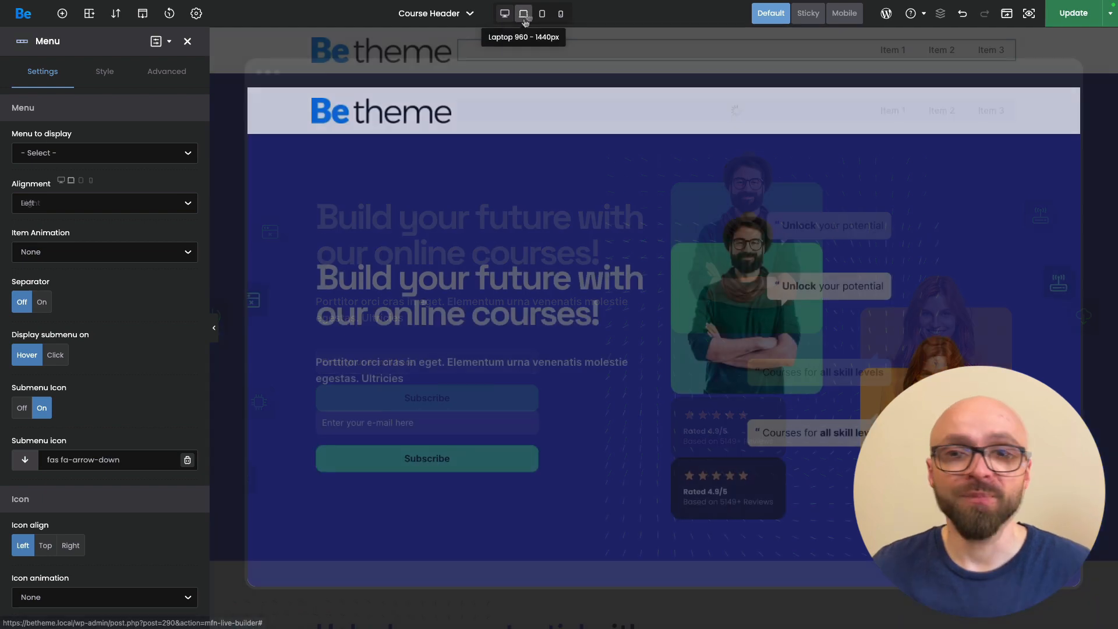
left_click(542, 13)
left_click(560, 14)
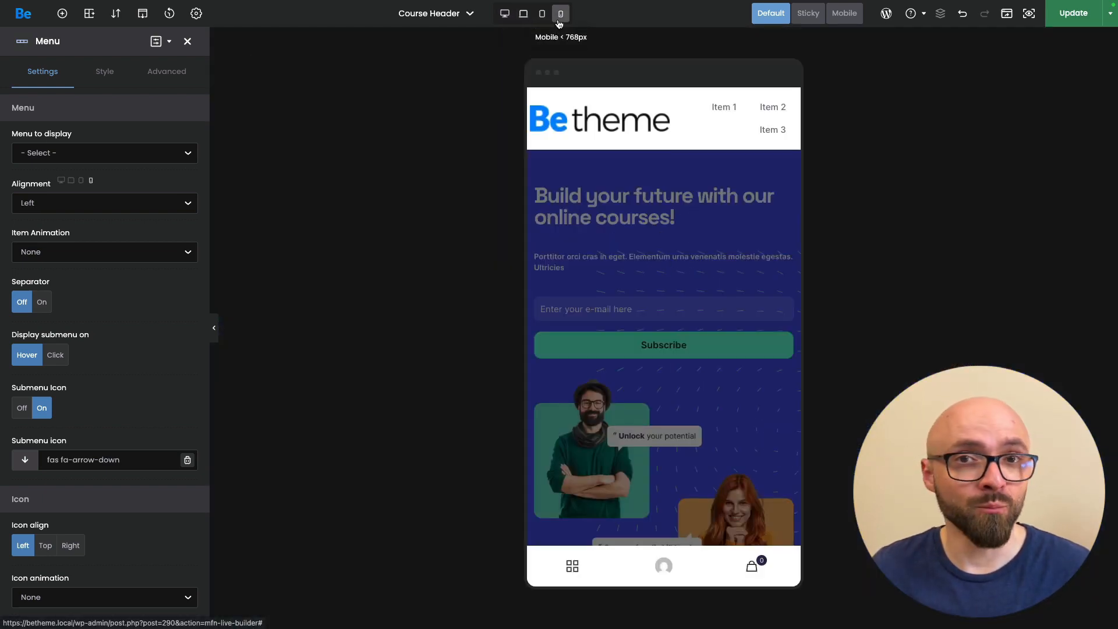
left_click(505, 17)
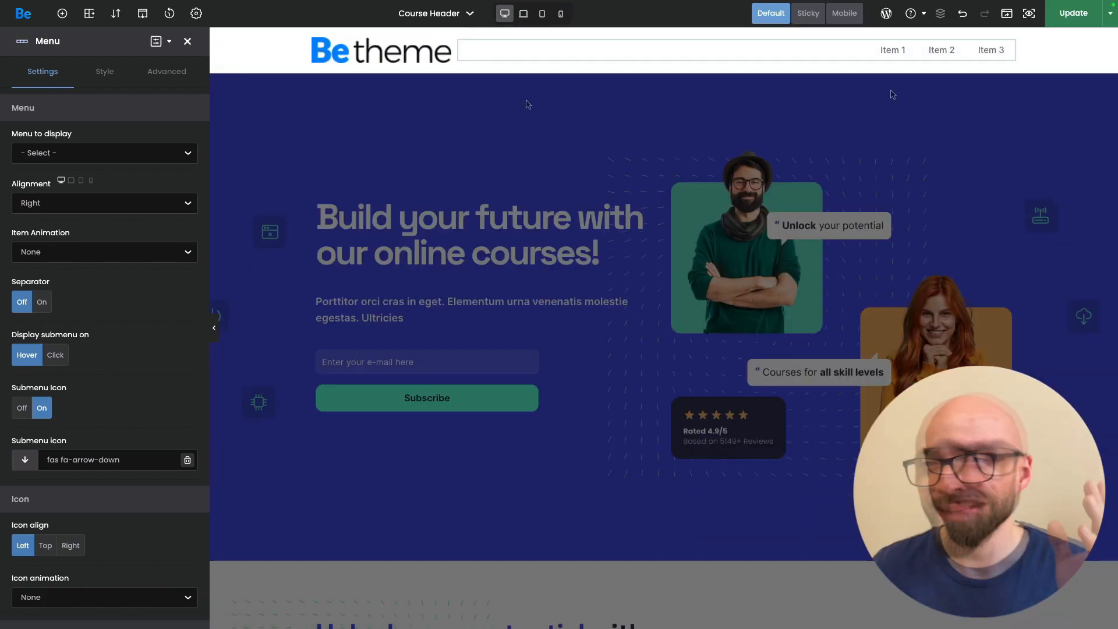
Make the header's menu element display the Main menu and save the template with the display condition Include Entire Site.
left_click(108, 154)
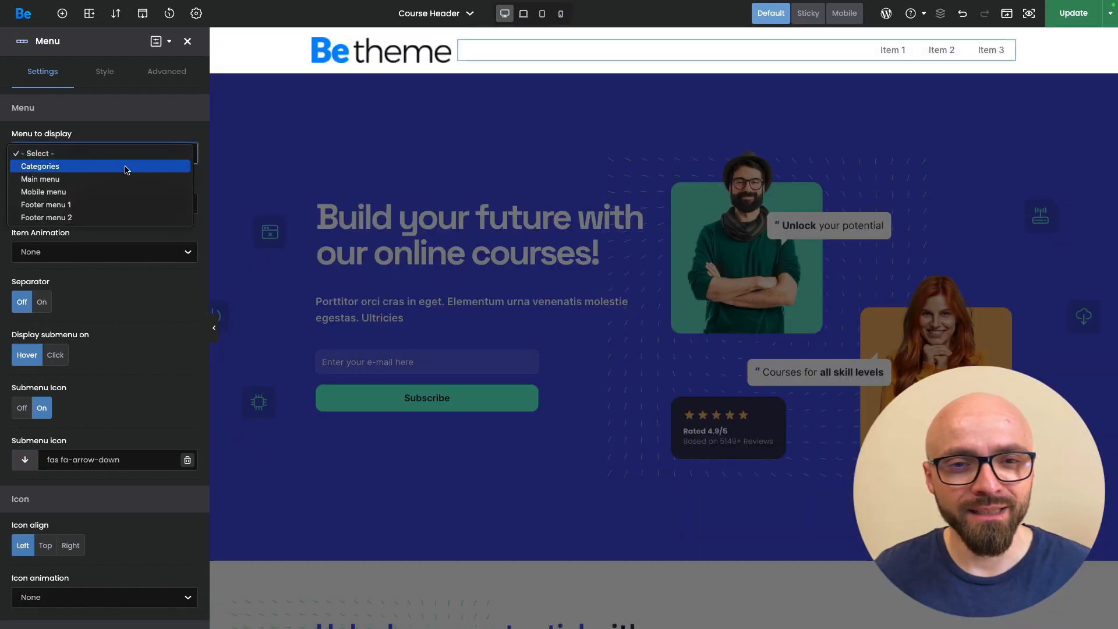
left_click(90, 180)
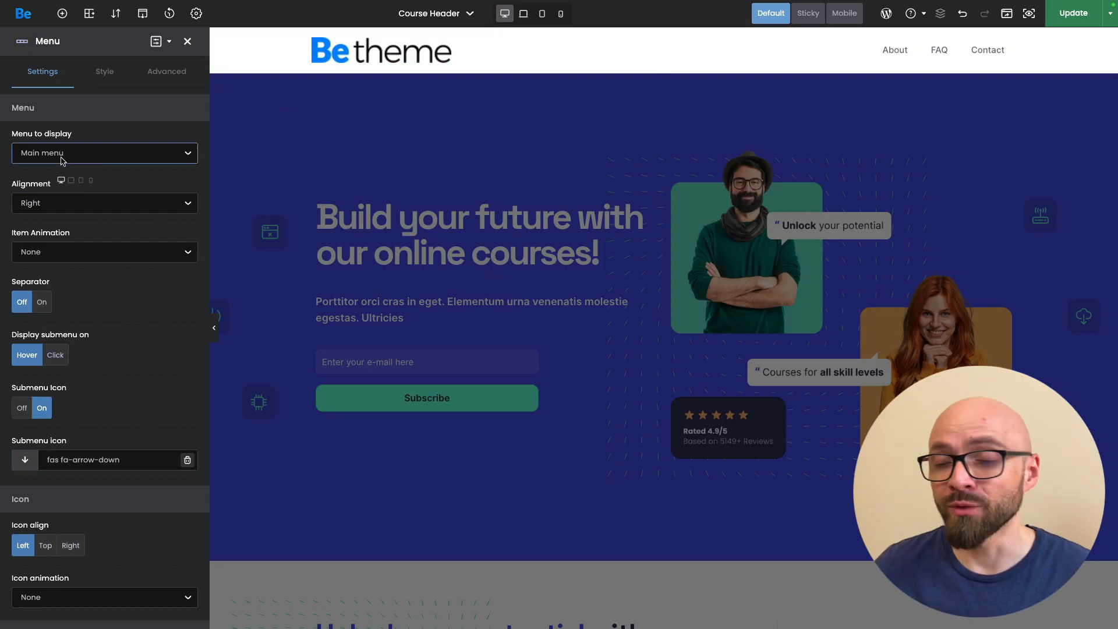
left_click(1074, 16)
left_click(567, 336)
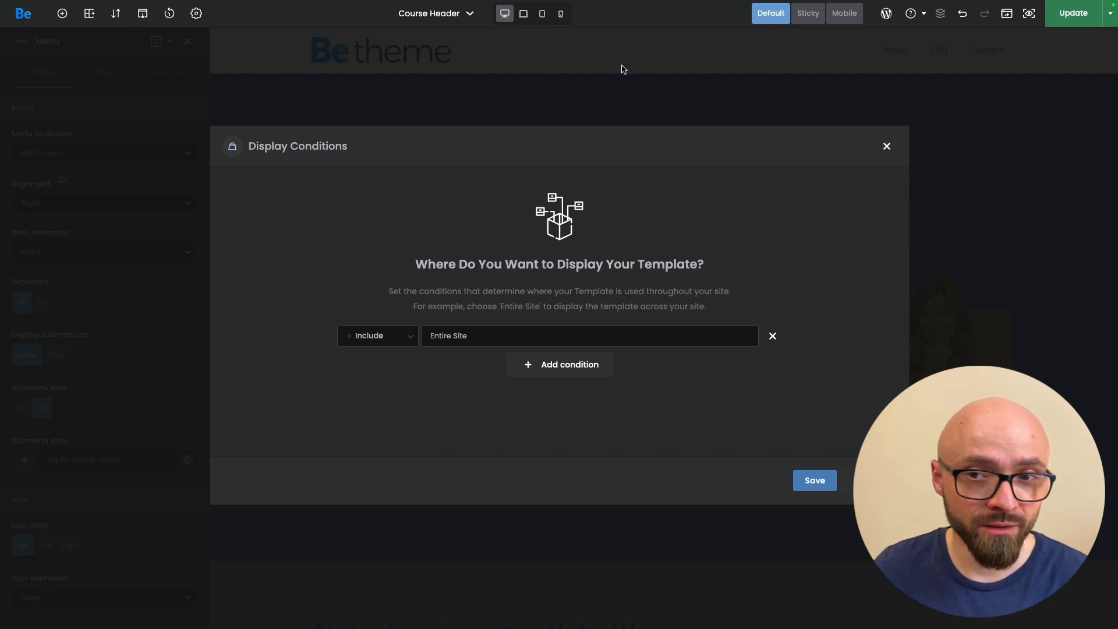
left_click(816, 480)
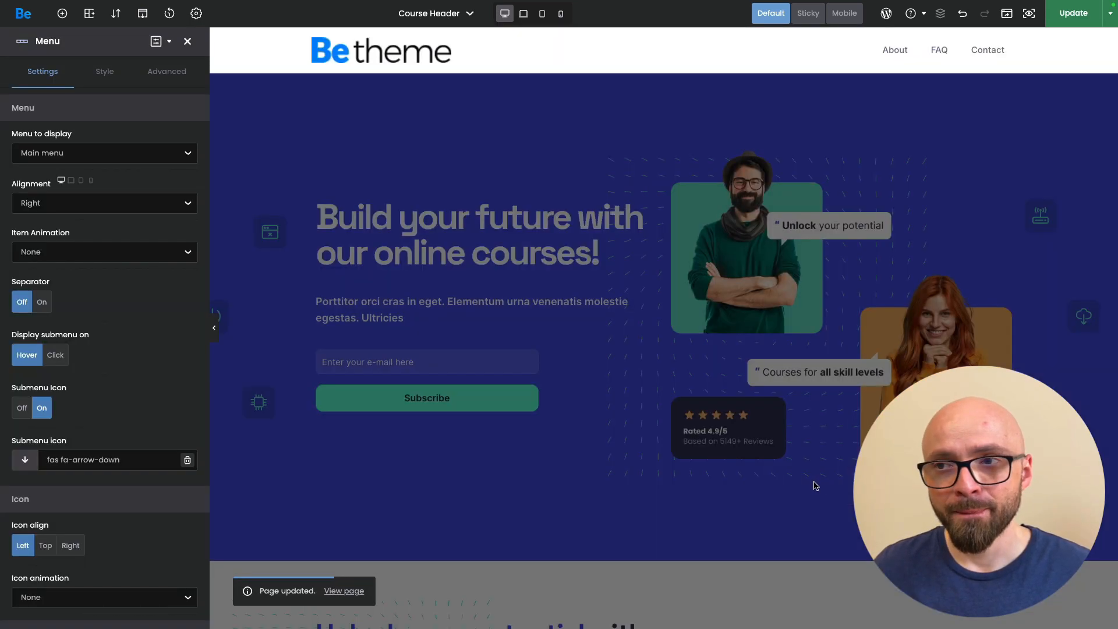
Open the Categories Mega Menu template in BeBuilder and view the settings of its query loop wrap.
left_click(23, 13)
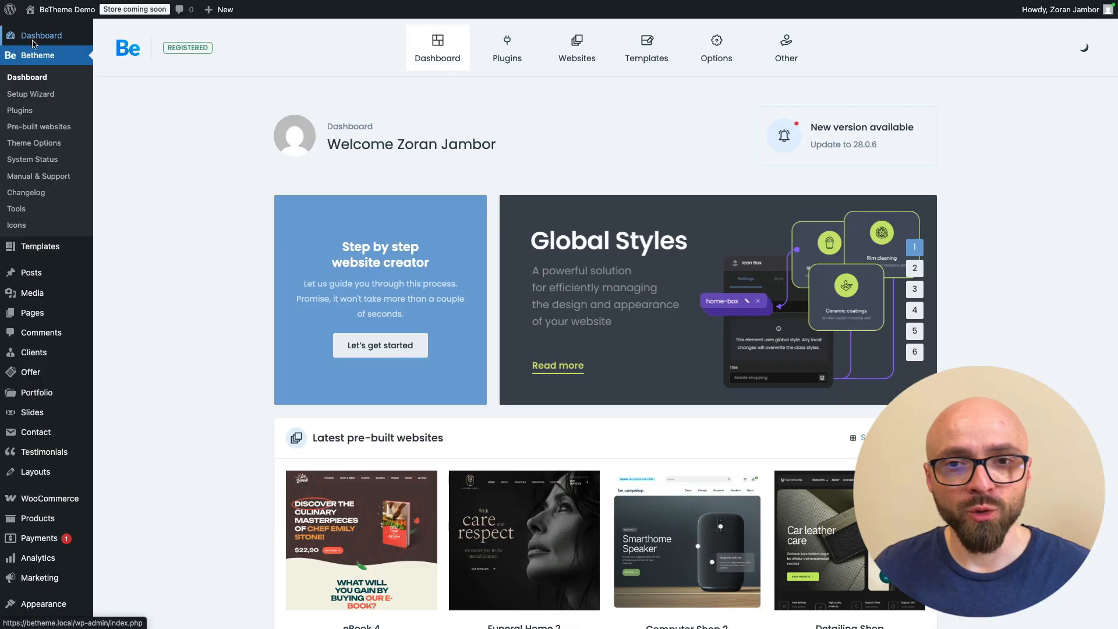
left_click(40, 246)
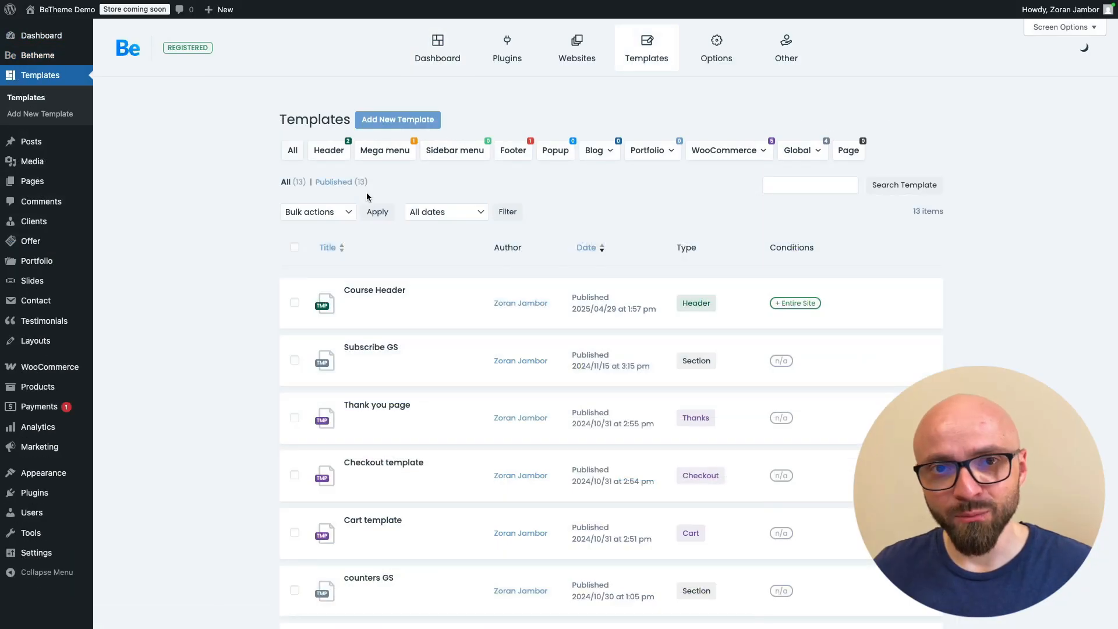
left_click(387, 155)
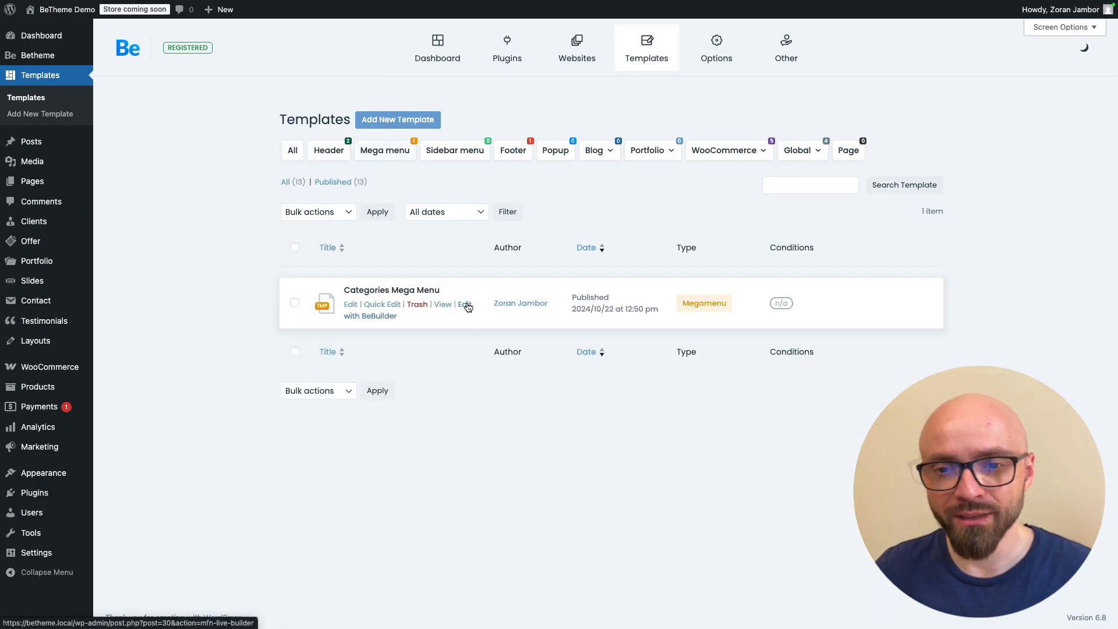
left_click(467, 305)
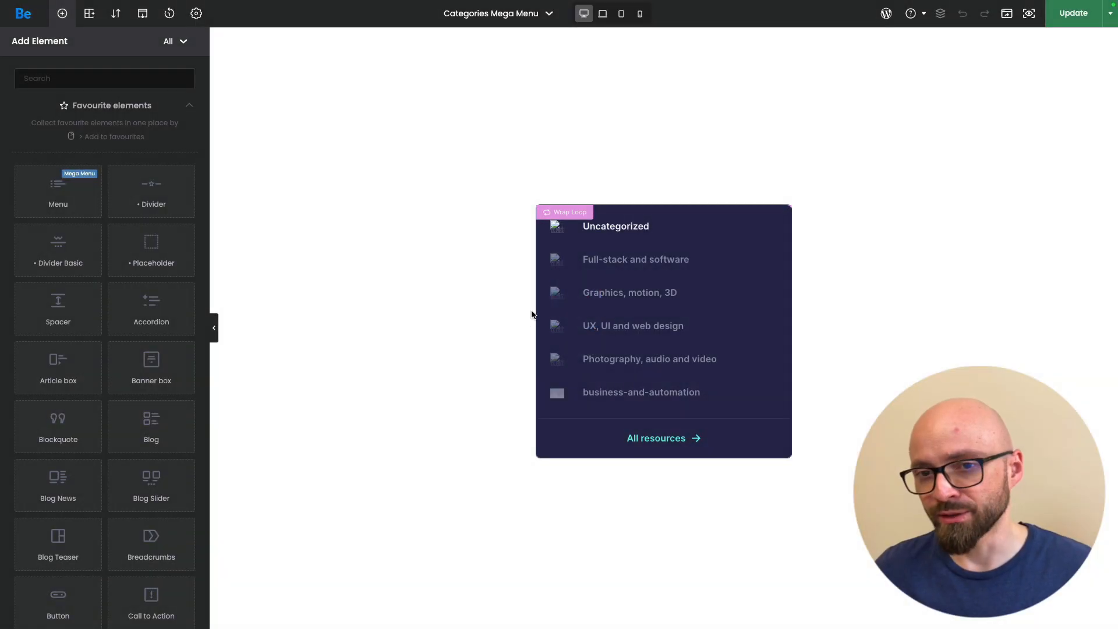
left_click(611, 342)
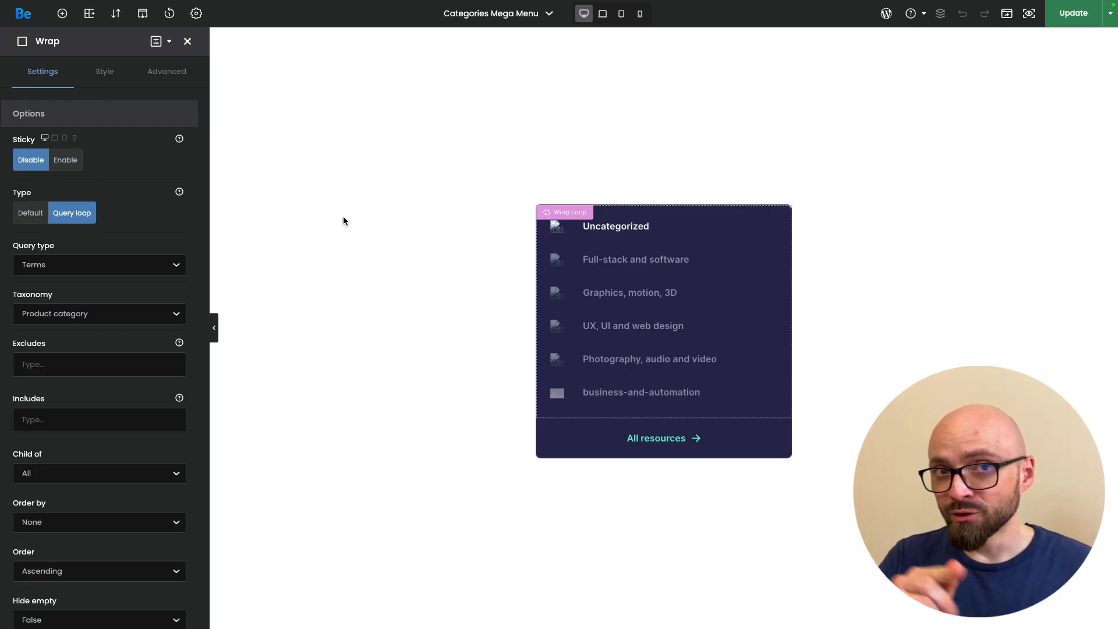
Leave the builder for the WordPress dashboard and load the Main menu for editing on the Menus page.
left_click(22, 17)
scroll(204, 324, "down", 6)
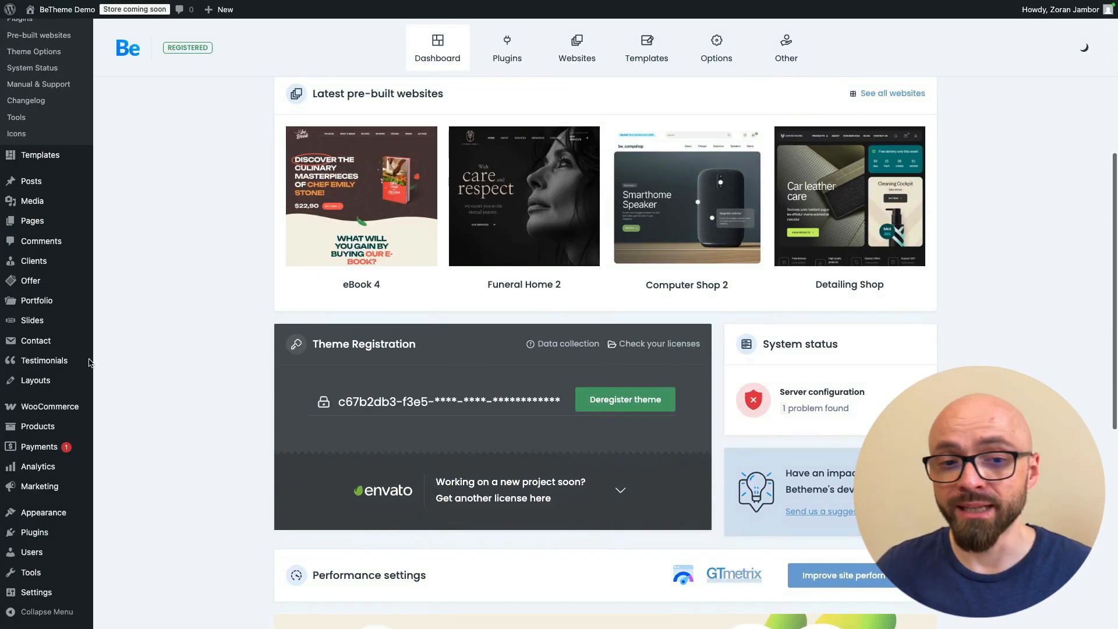
mouse_move(52, 512)
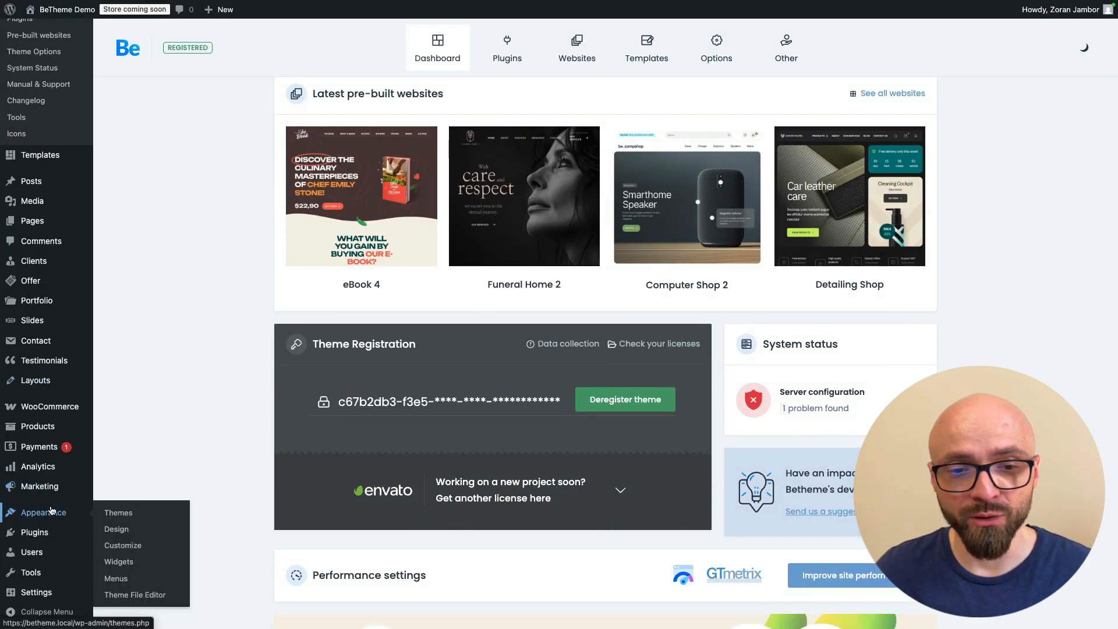
left_click(116, 578)
left_click(289, 105)
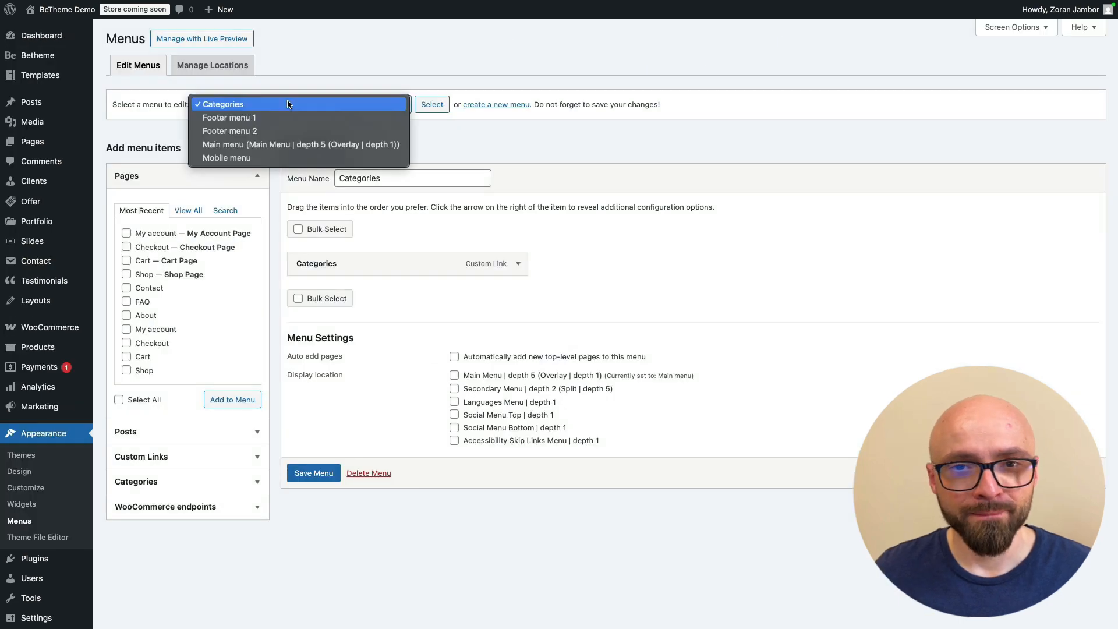
left_click(264, 149)
left_click(432, 106)
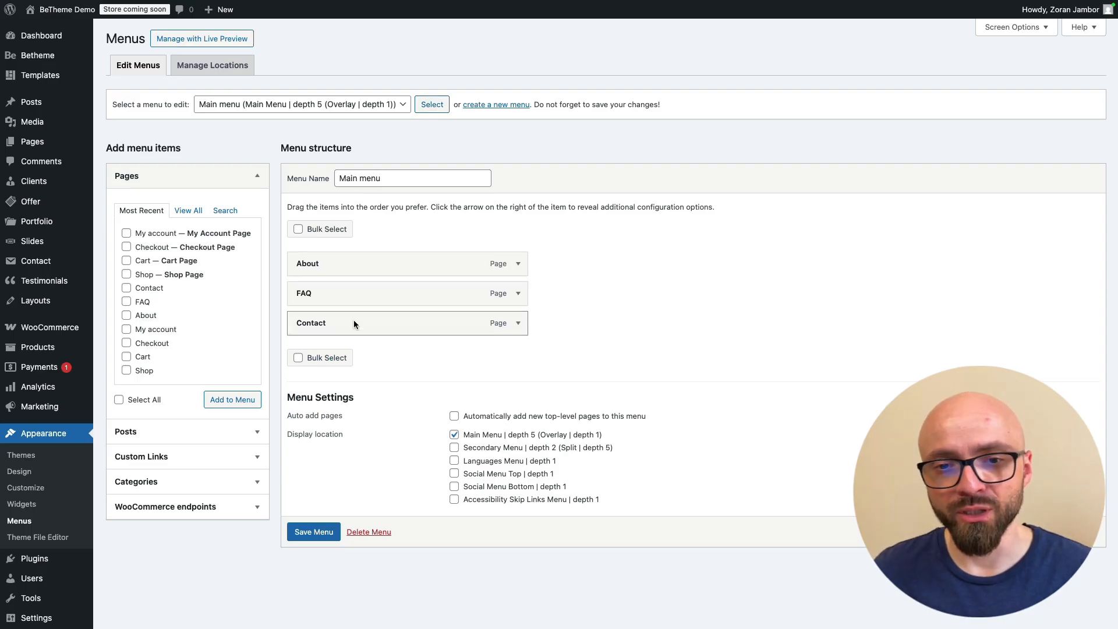
Assign the Categories Mega Menu to the About item of the Main menu and save the menu.
left_click(169, 176)
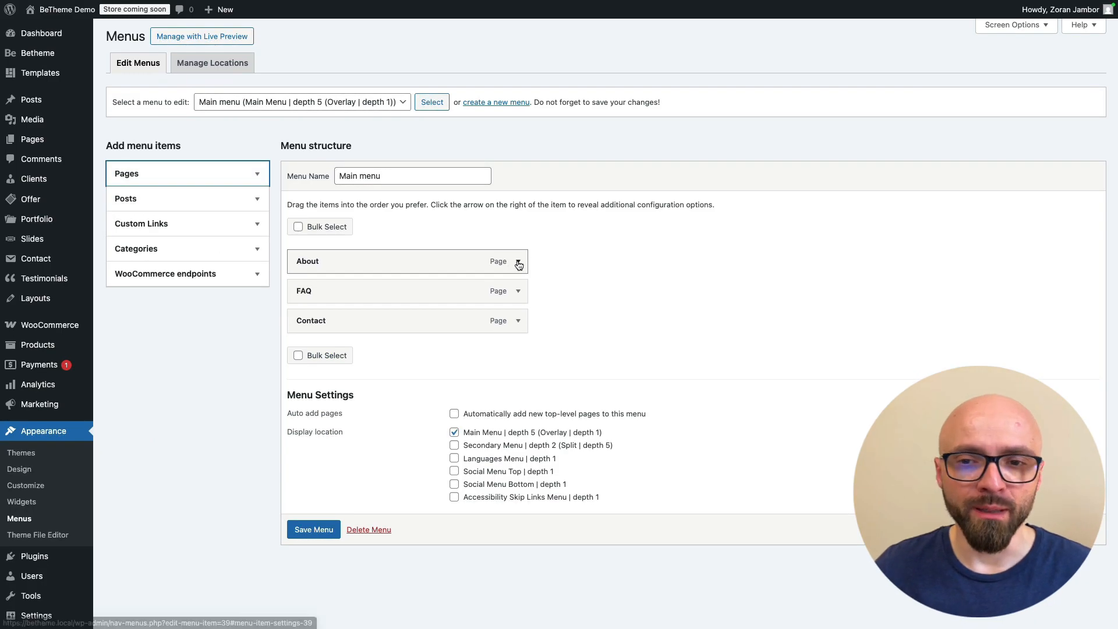
left_click(518, 262)
scroll(467, 301, "down", 2)
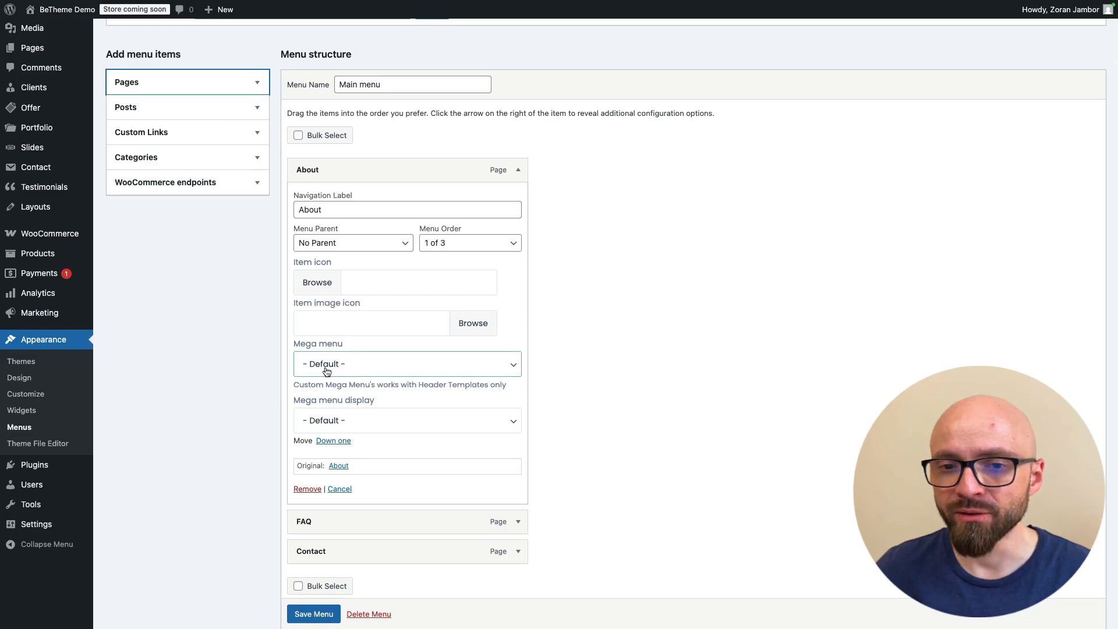
left_click(354, 364)
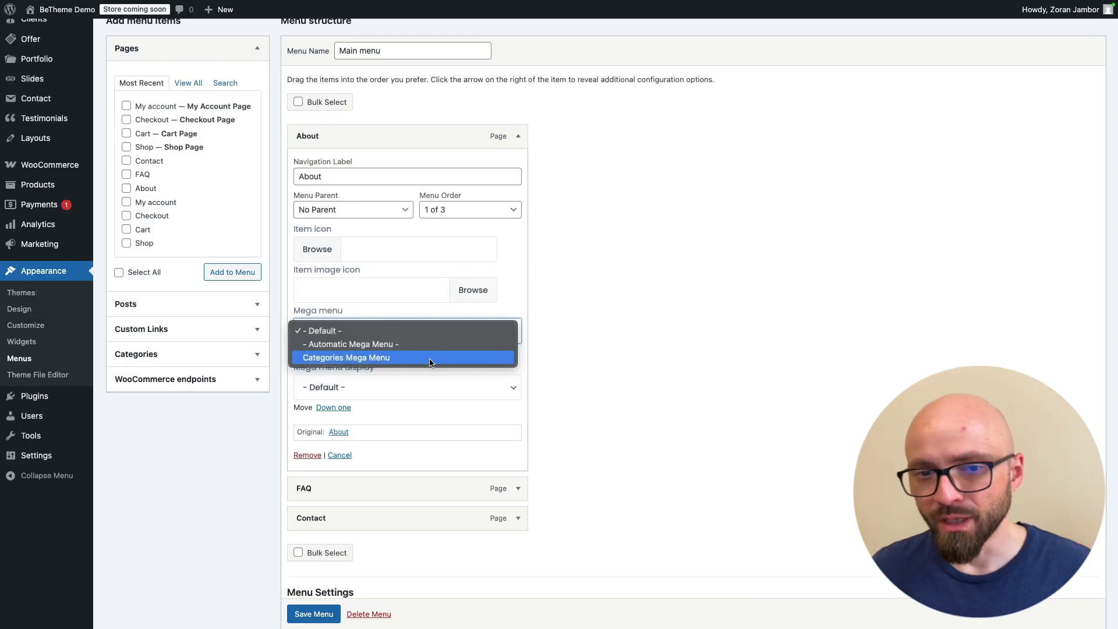
left_click(411, 358)
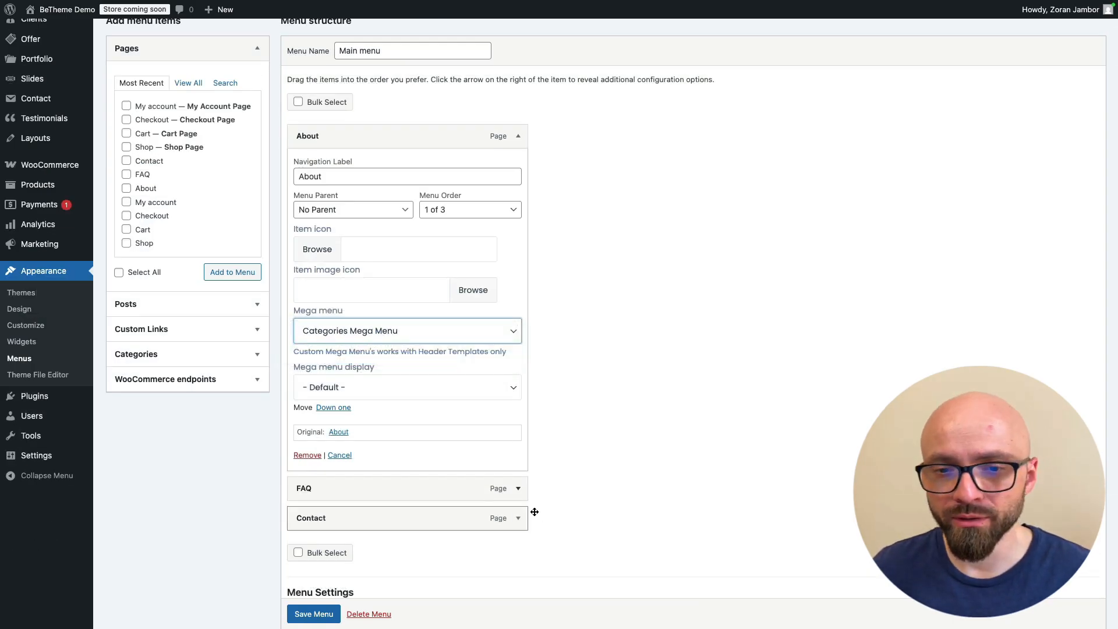
left_click(328, 610)
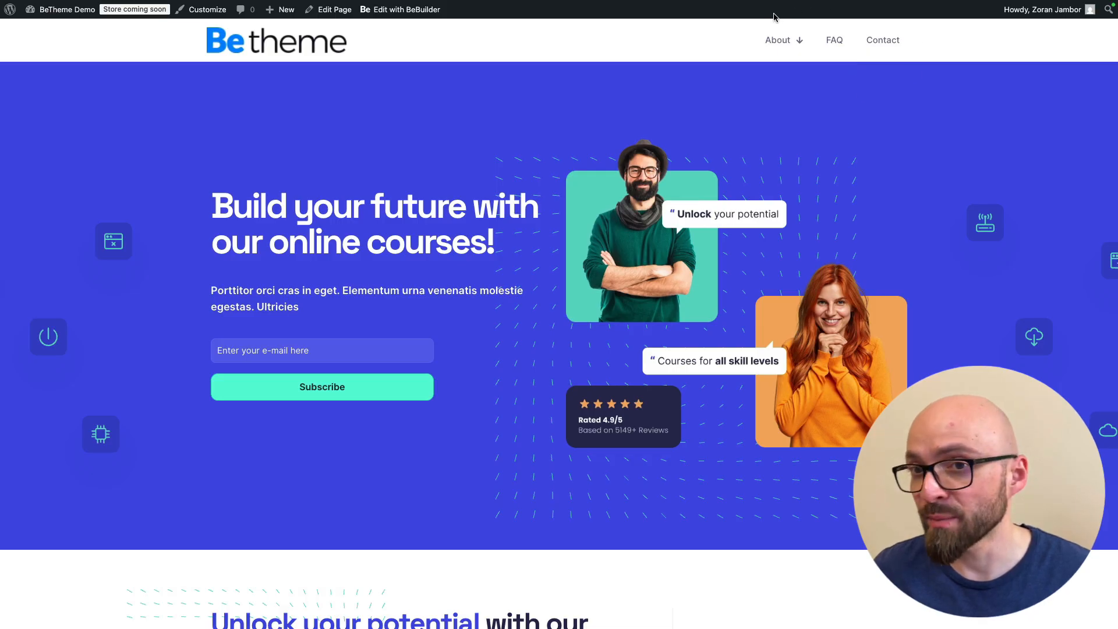
mouse_move(777, 49)
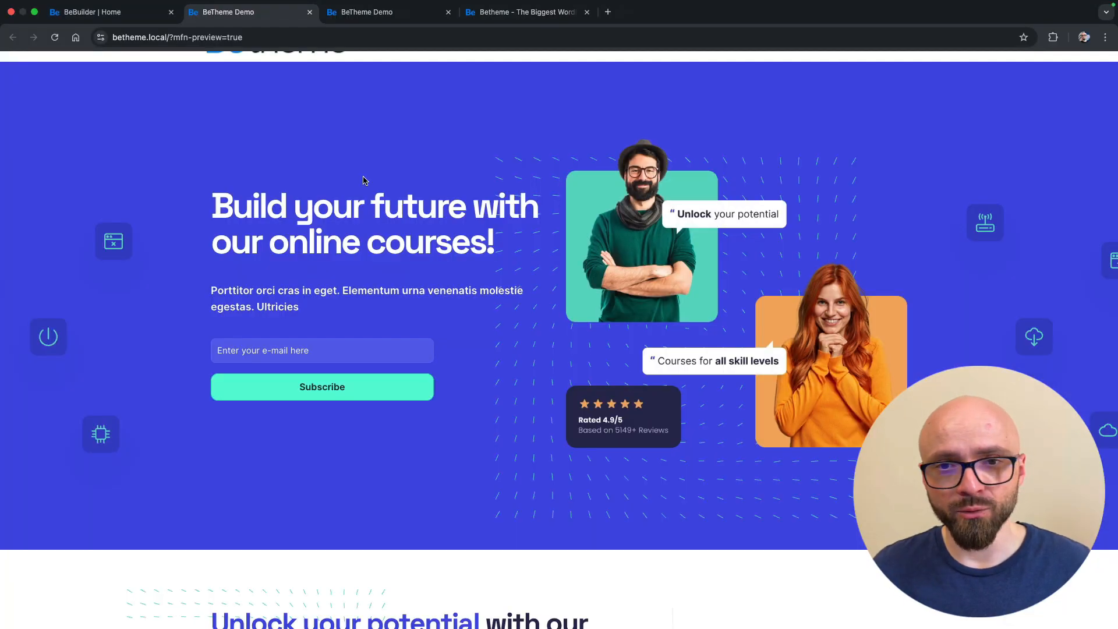
Switch to the Home page in BeBuilder and reload it, discarding the unsaved changes.
scroll(364, 181, "down", 1)
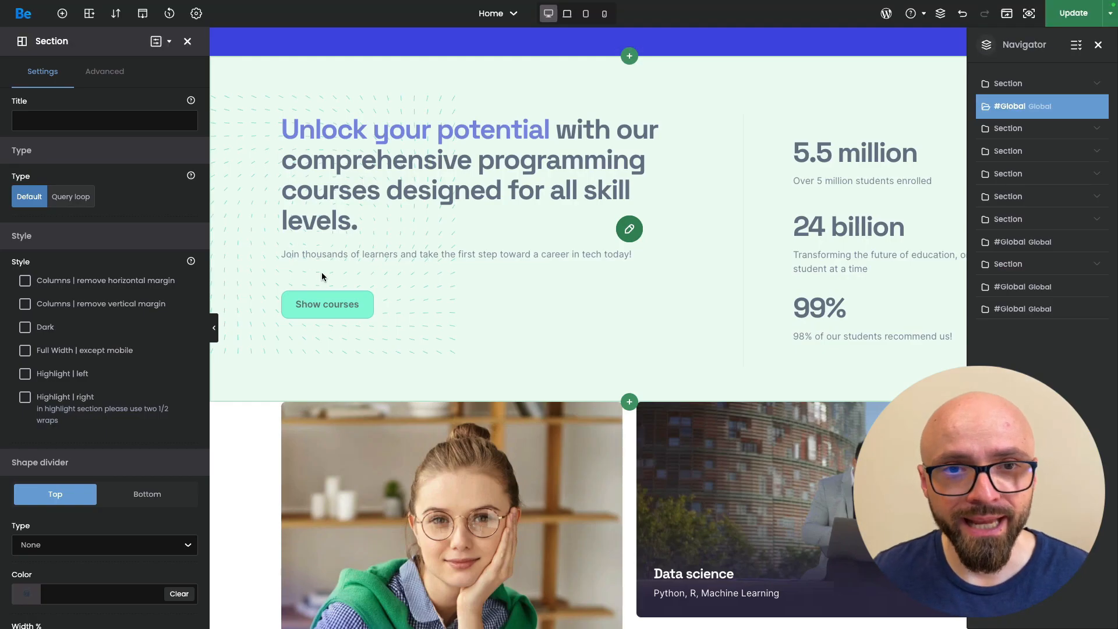
scroll(526, 243, "up", 8)
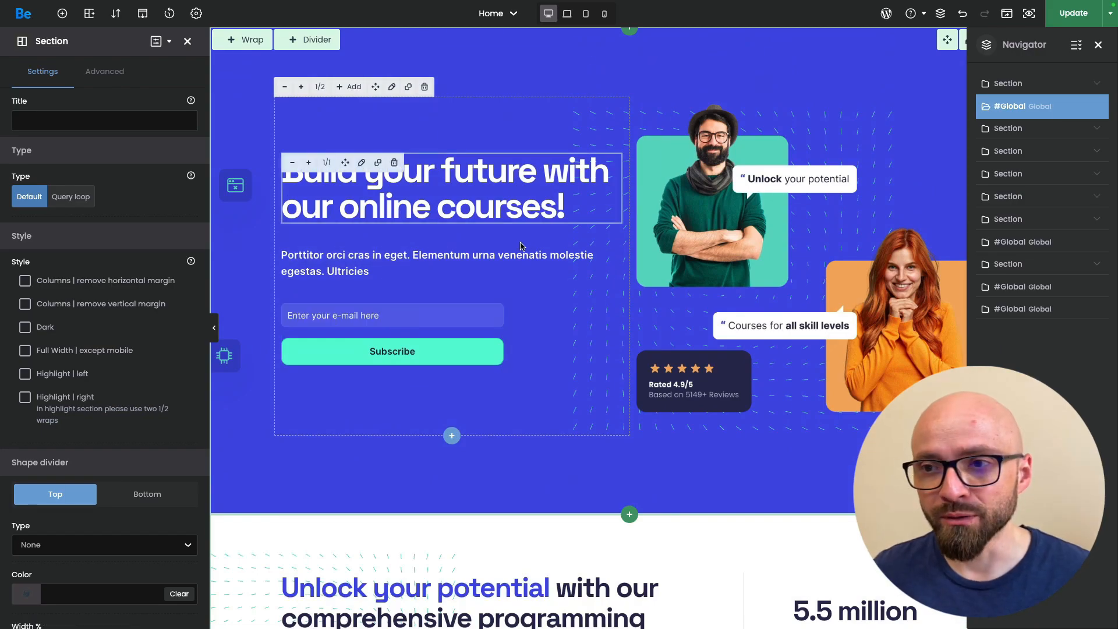
key("ctrl+r")
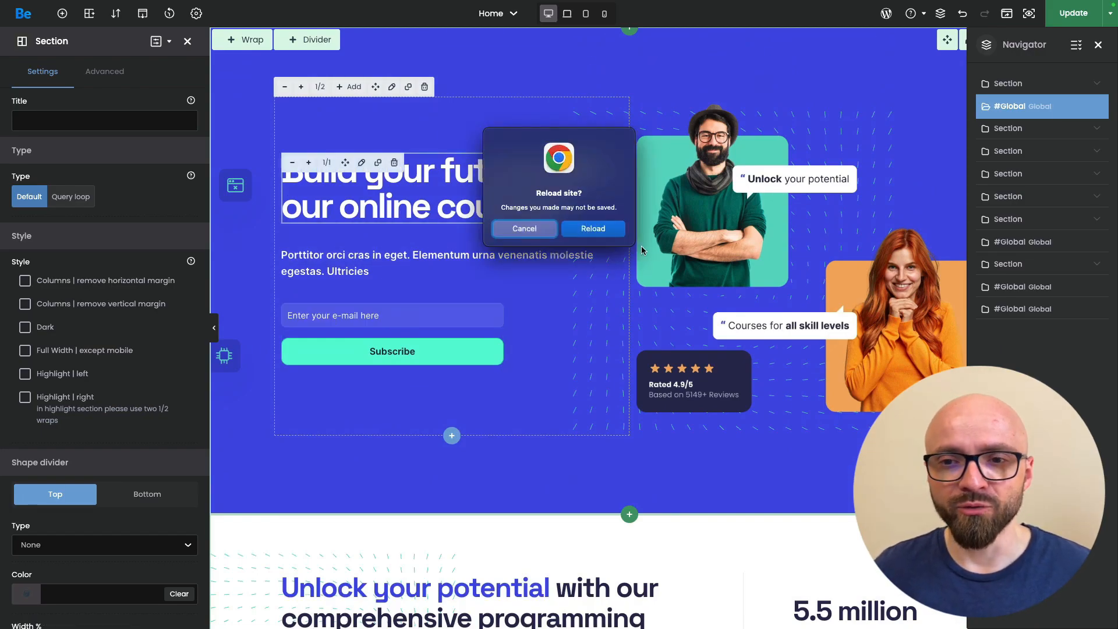
left_click(608, 234)
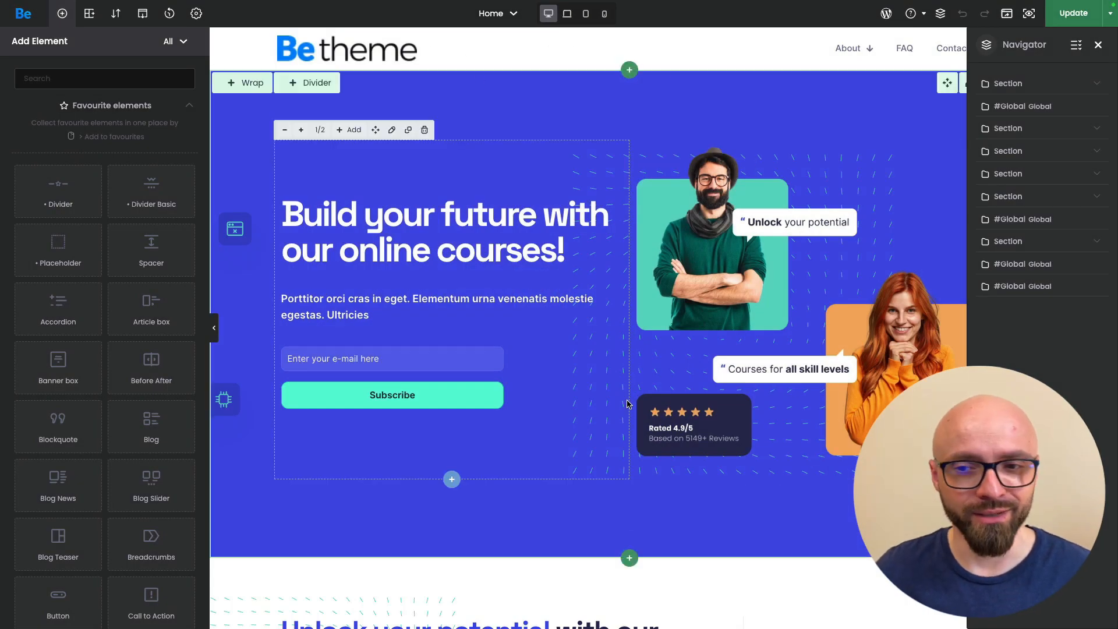
Examine the query loop settings of the latest courses section and the dynamic data options of its card image.
scroll(619, 309, "down", 10)
scroll(618, 308, "down", 3)
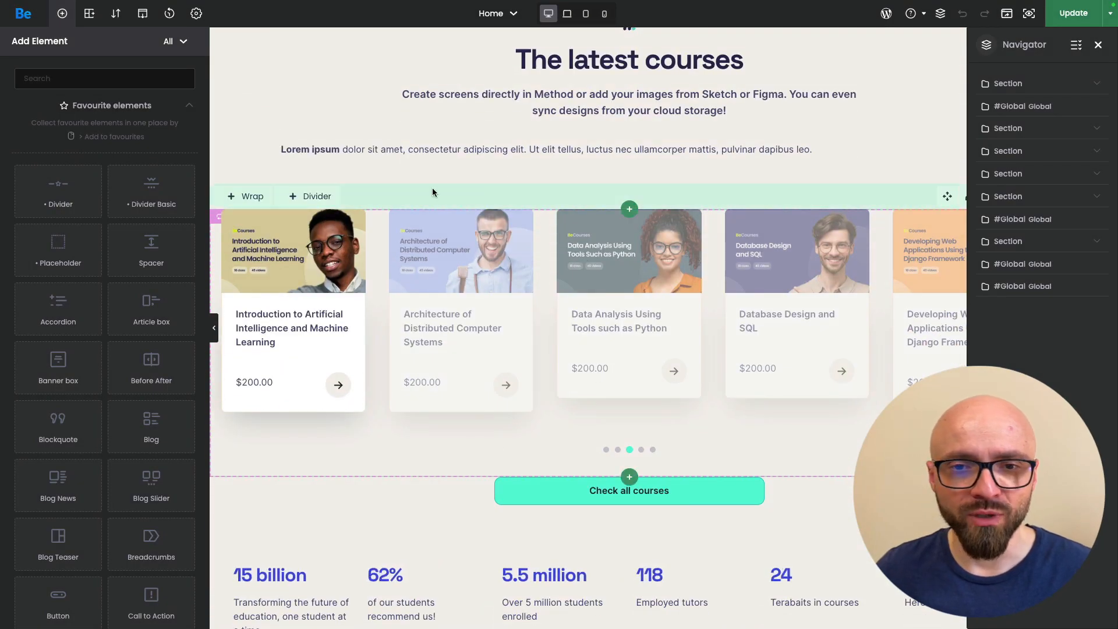
left_click(369, 443)
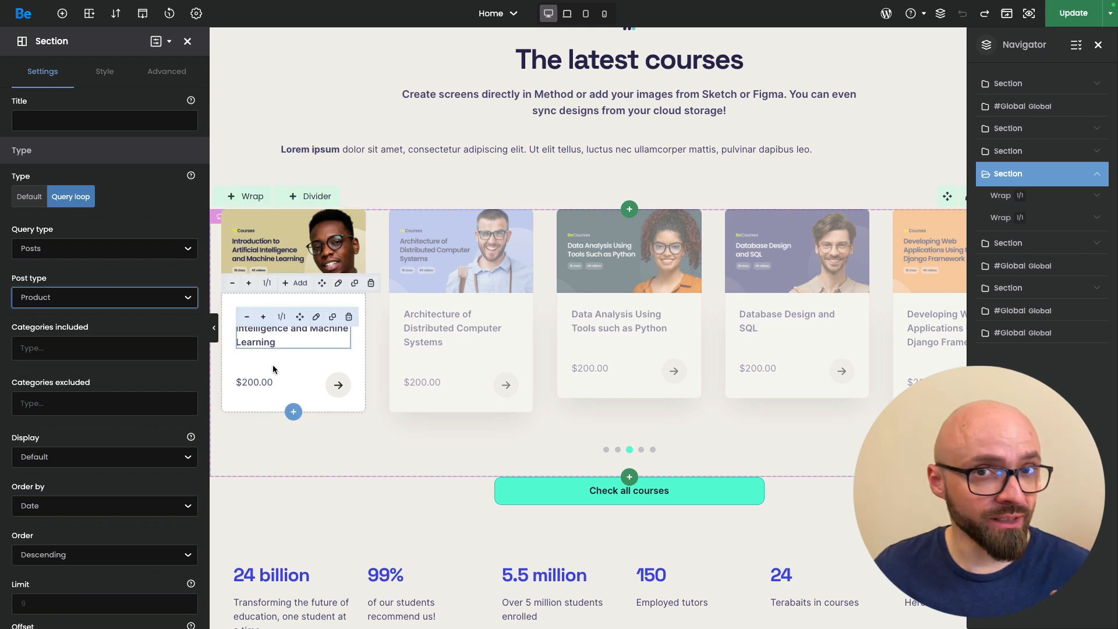
left_click(284, 249)
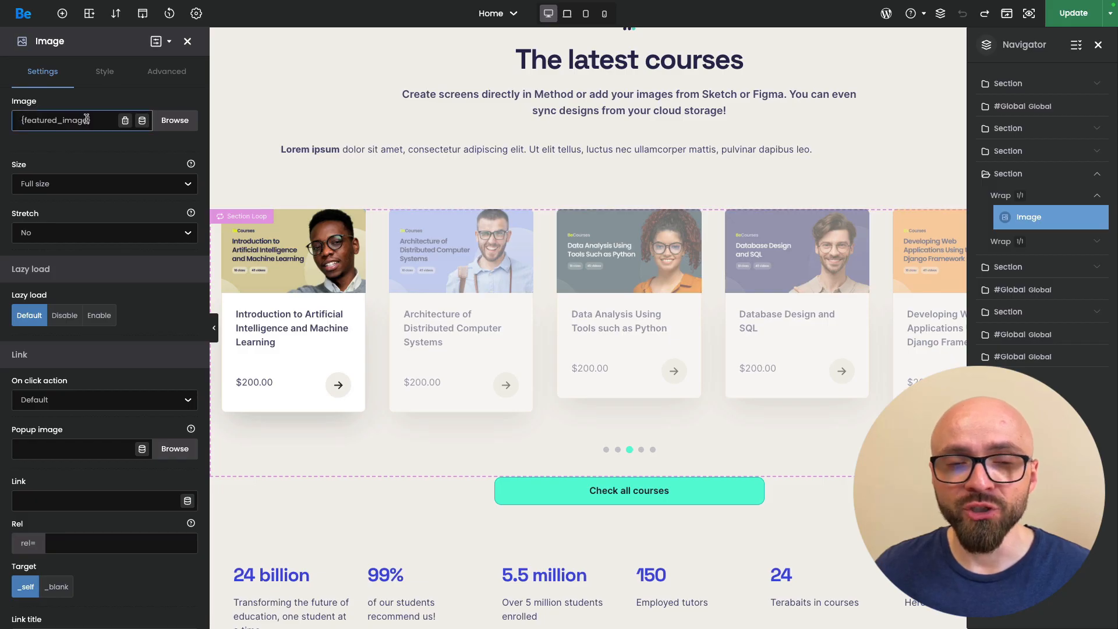
left_click_drag(110, 122, 12, 124)
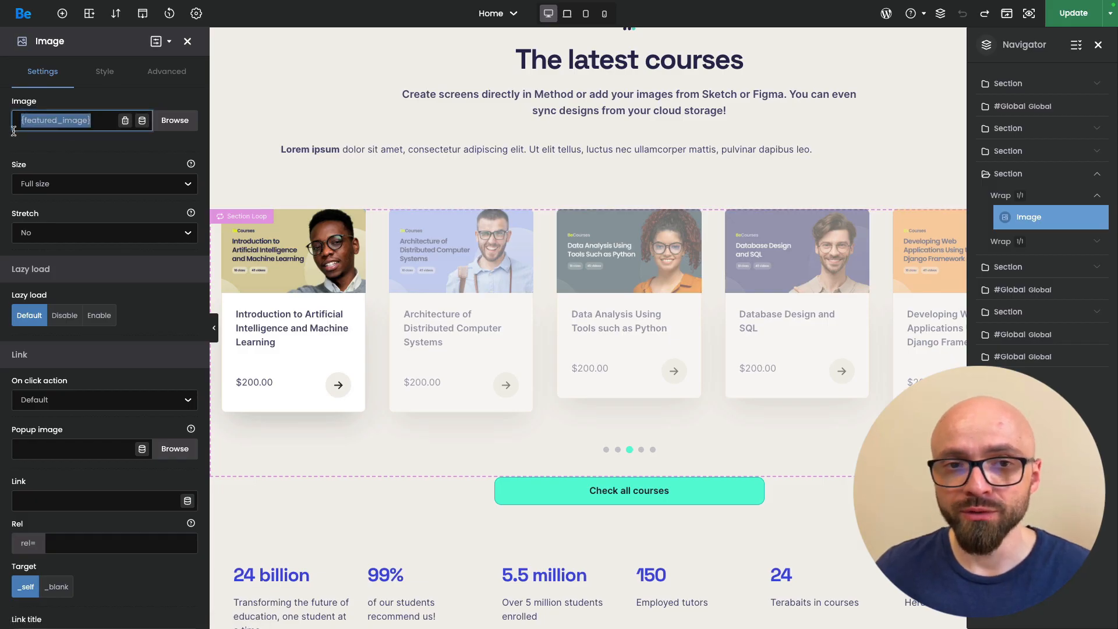
left_click(142, 123)
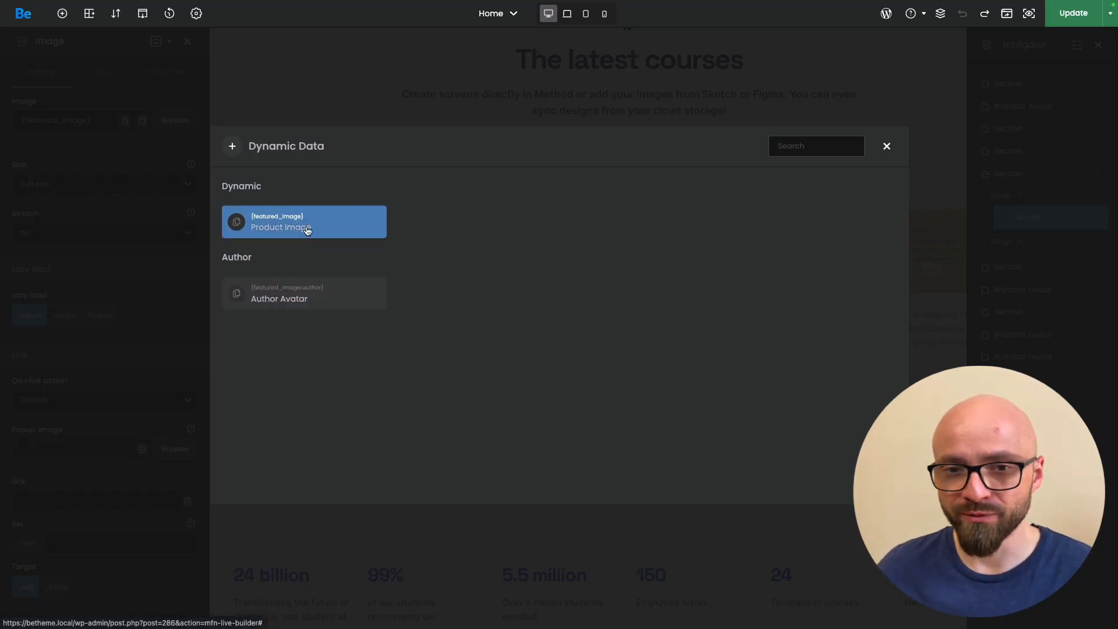
left_click(887, 147)
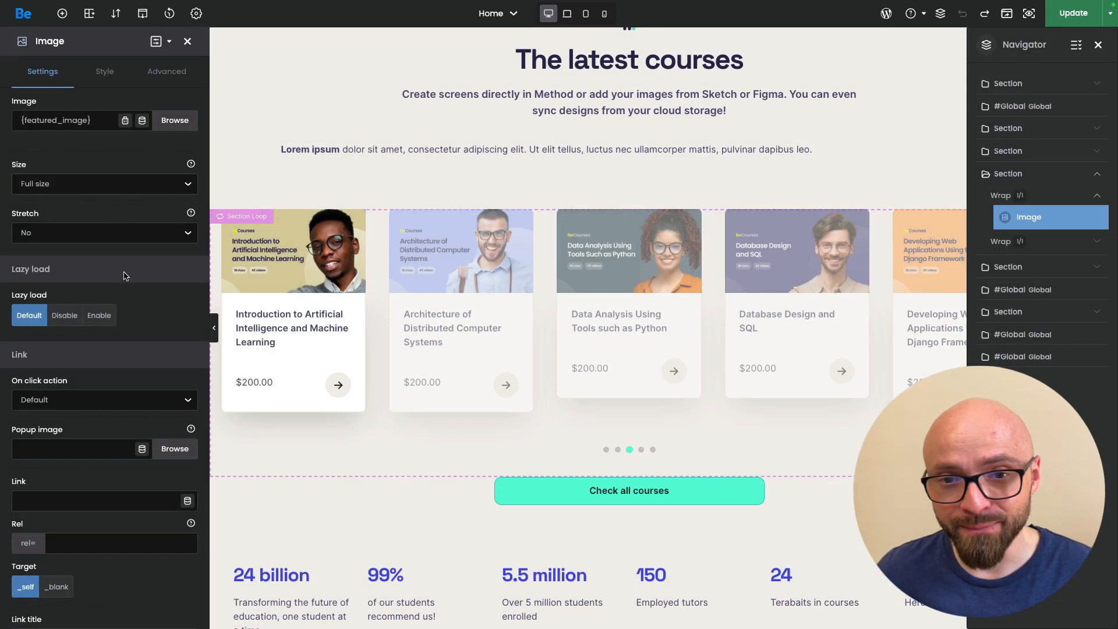
Try adding the Product Excerpt dynamic data below {title} in the course card heading, and remove it again.
left_click(296, 331)
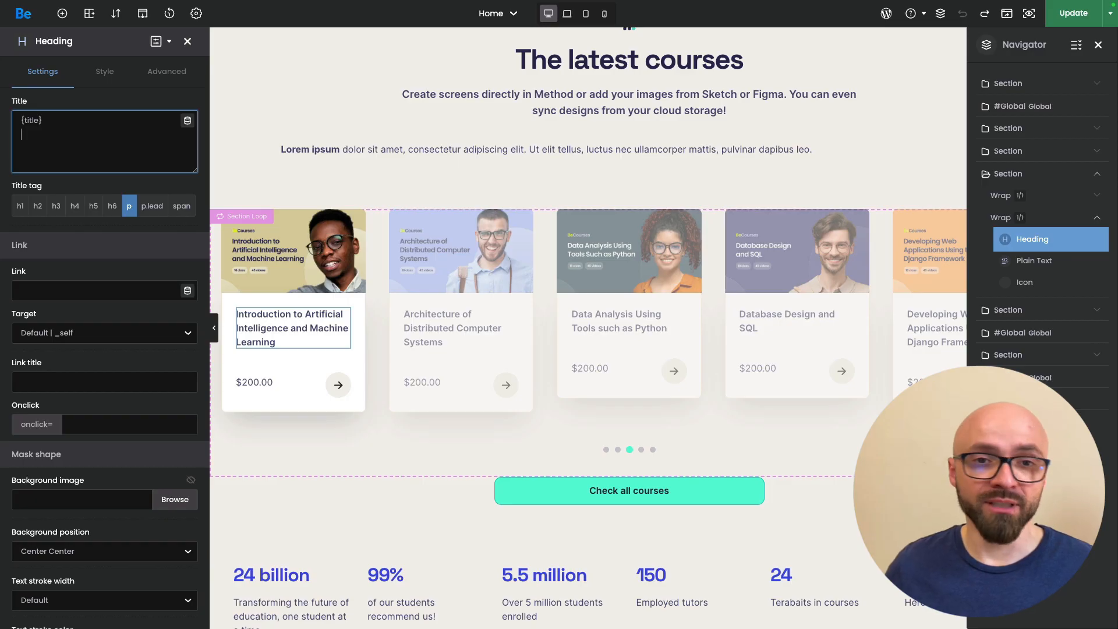
left_click(188, 121)
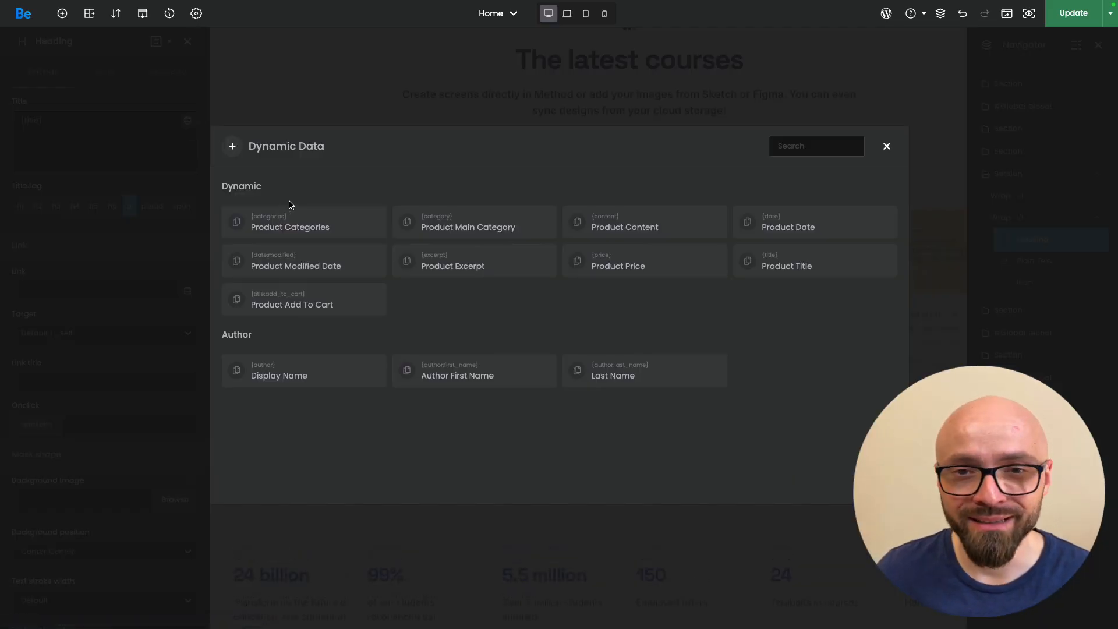
left_click(504, 263)
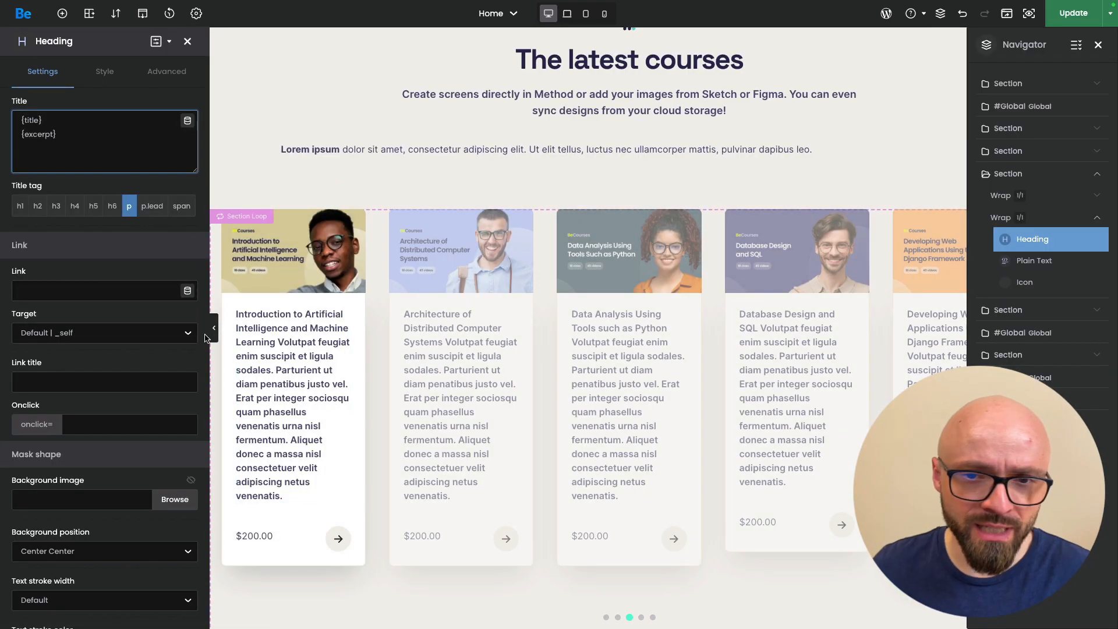
left_click_drag(57, 134, 1, 140)
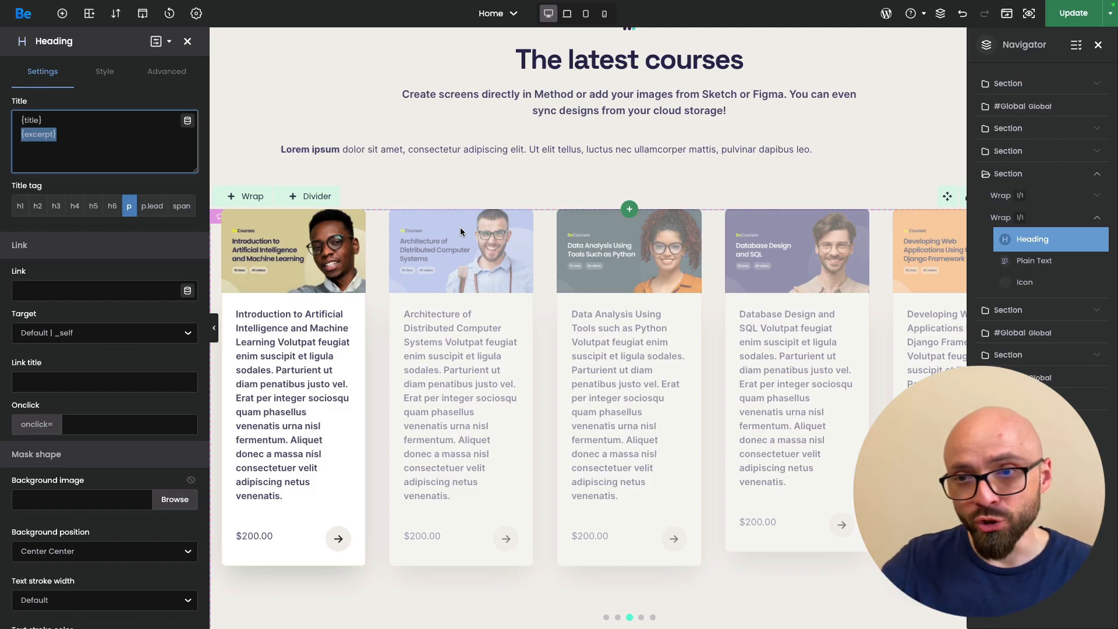
key("BackSpace")
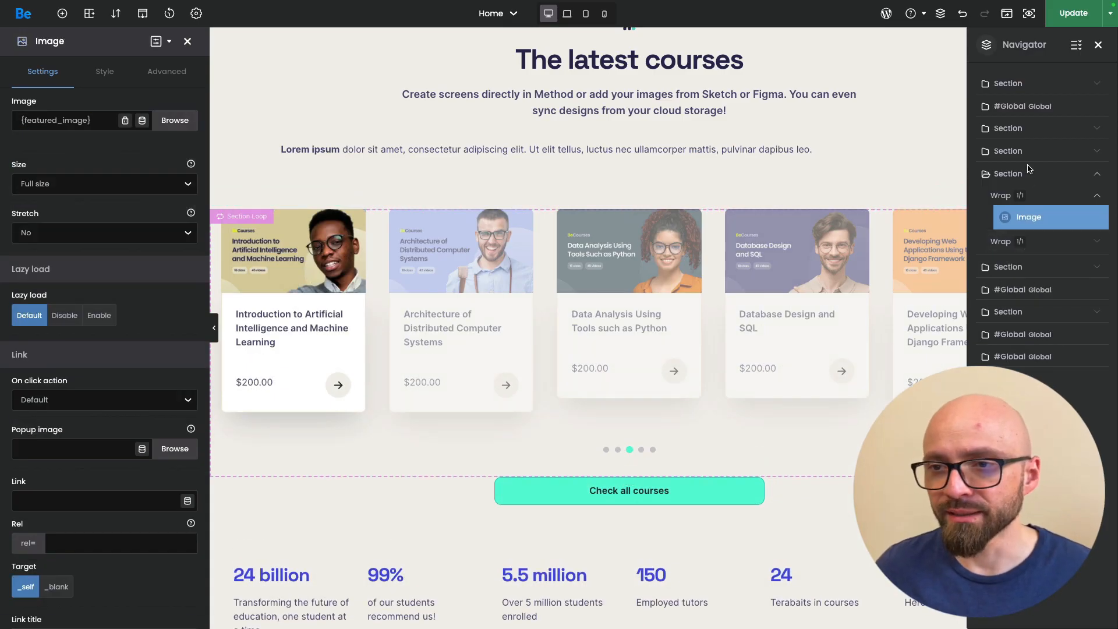
Review the course loop section's style options for the slider container, item and arrows.
left_click(1008, 175)
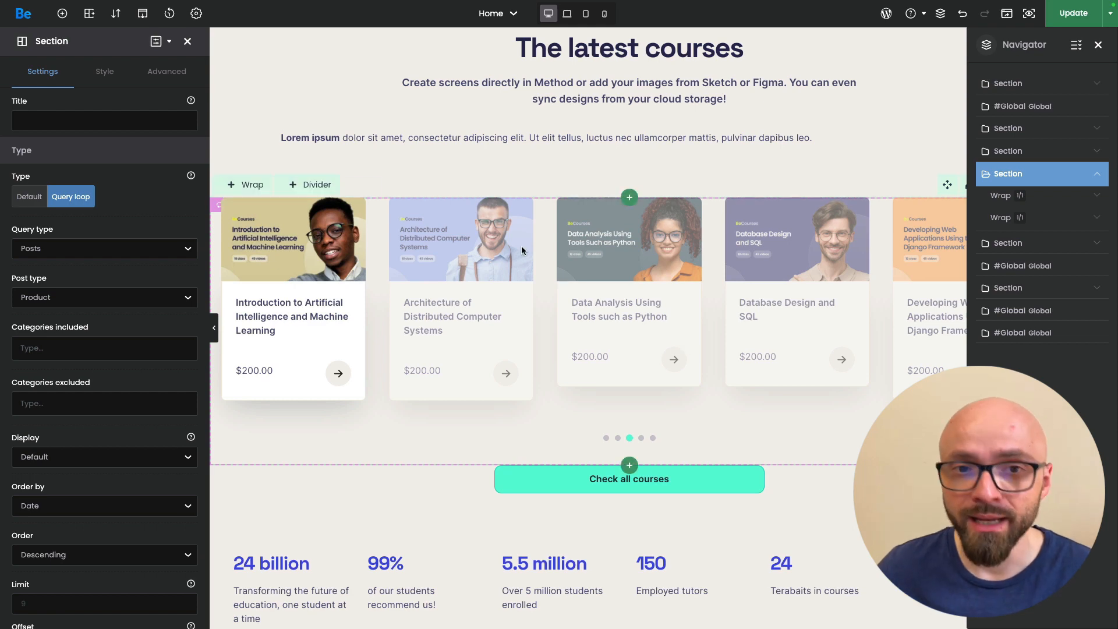
left_click(106, 75)
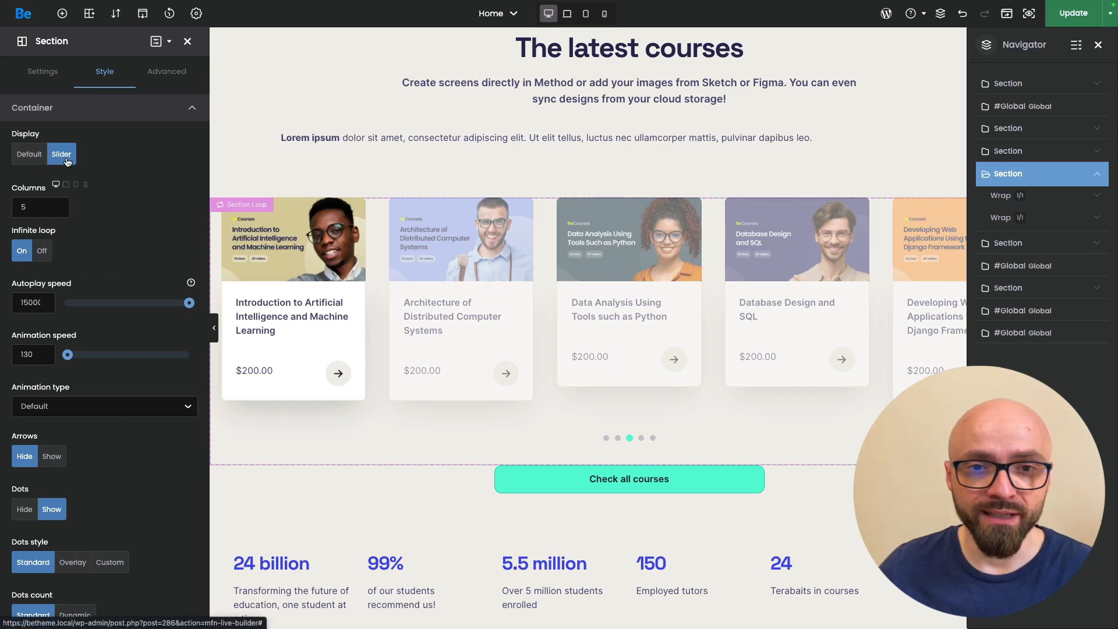
left_click_drag(19, 208, 140, 206)
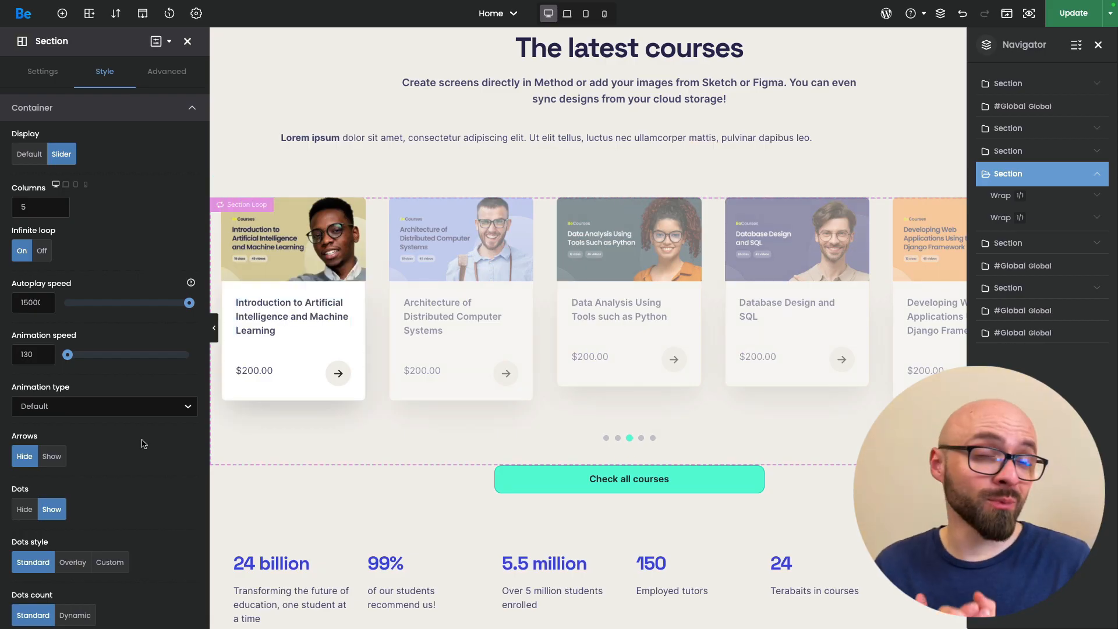
scroll(97, 437, "down", 6)
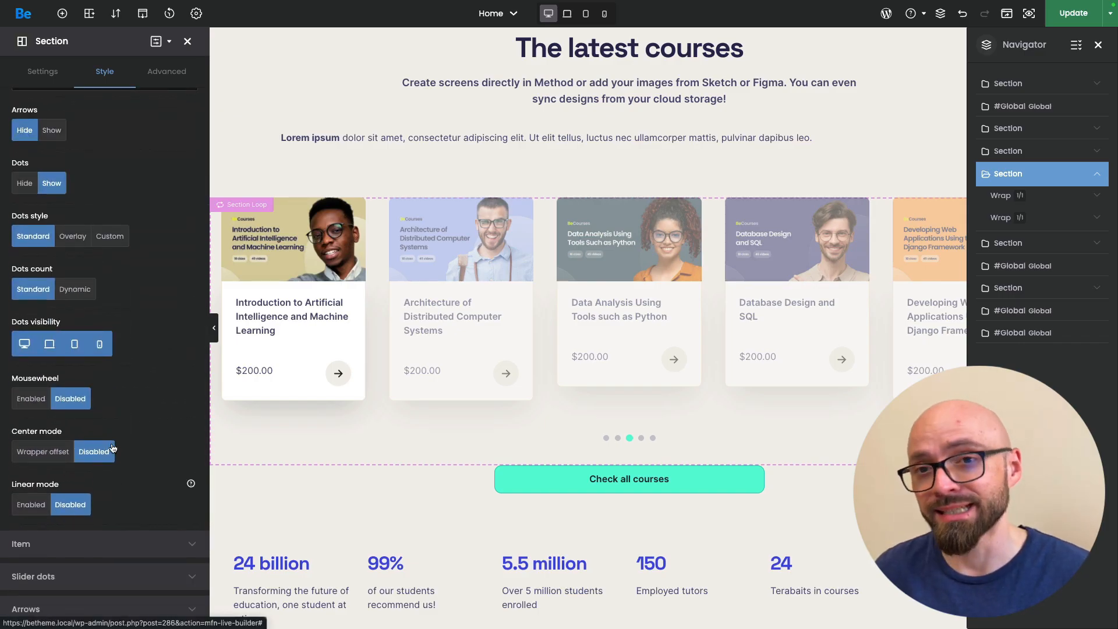
left_click(108, 543)
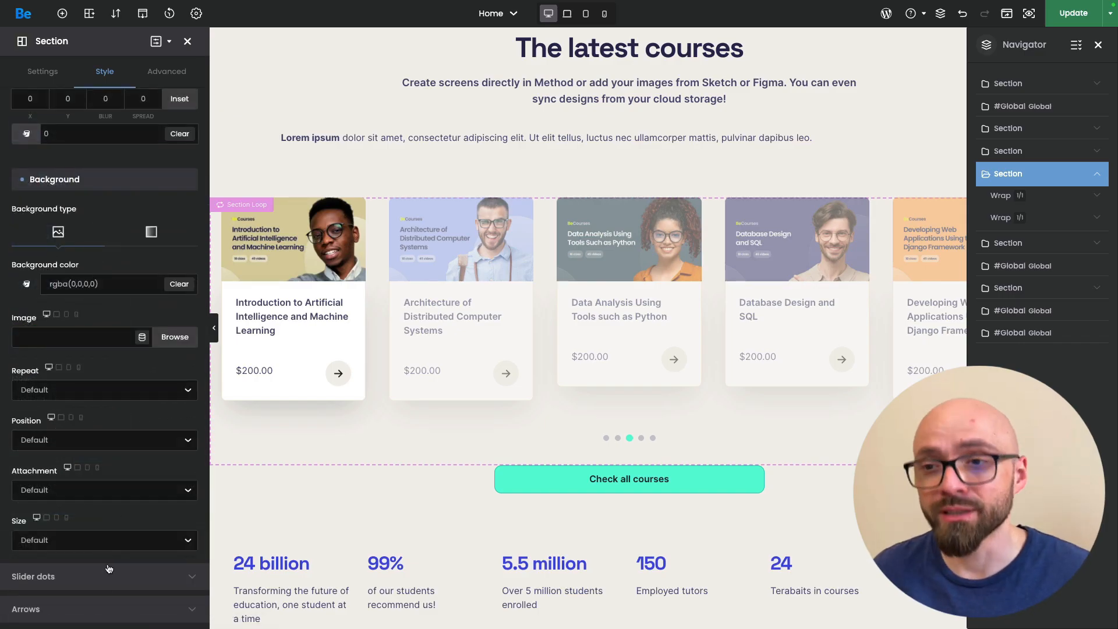
left_click(117, 611)
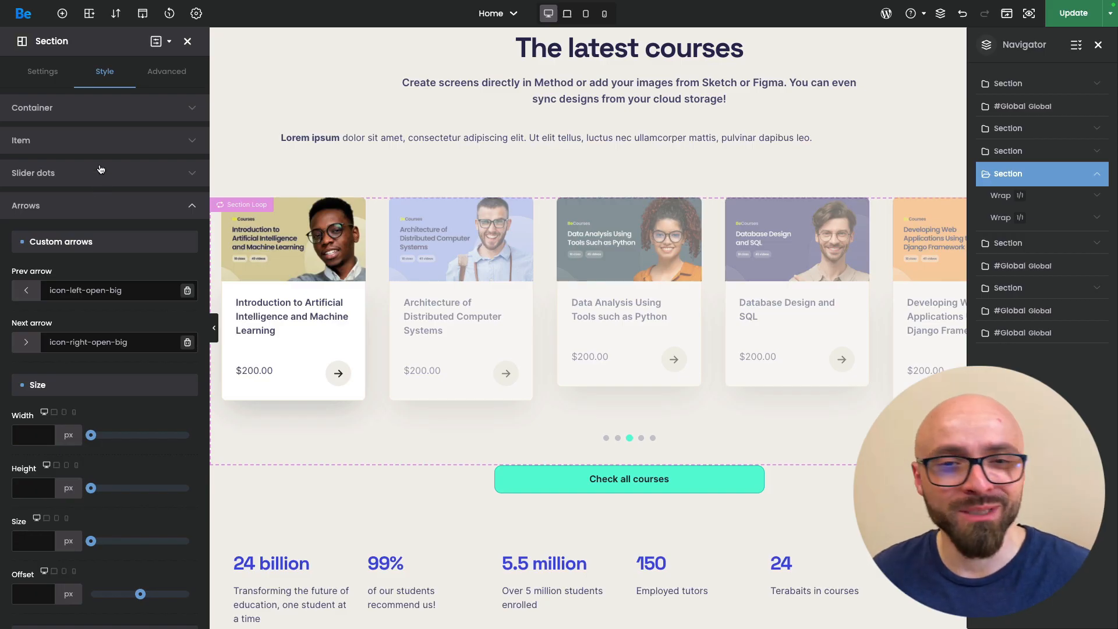
left_click(88, 206)
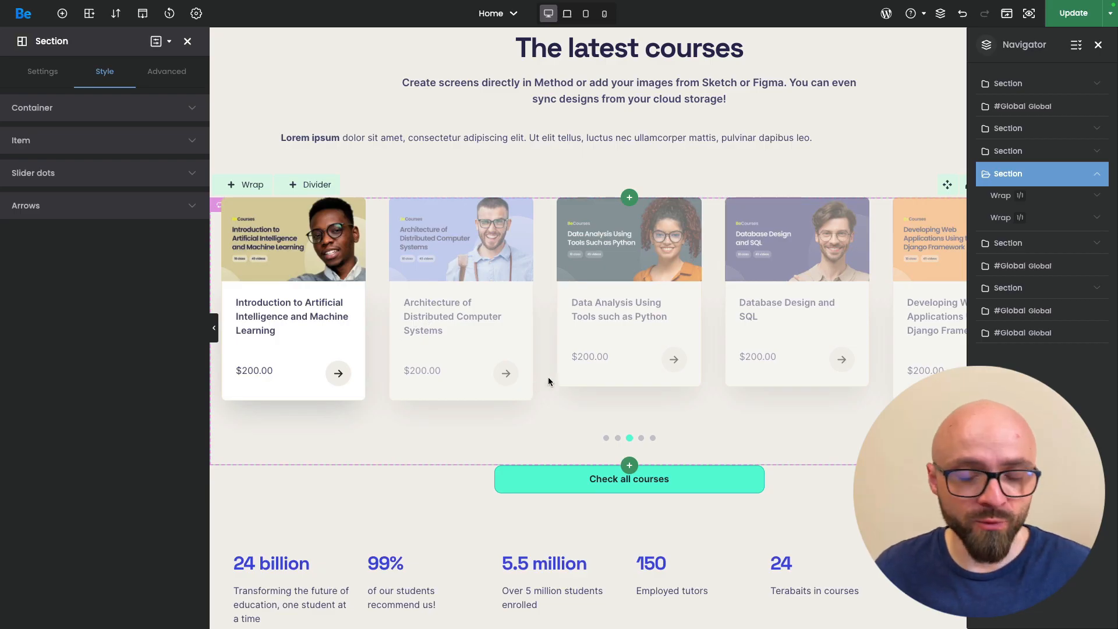
Insert a section with a single full-width wrap below the course slider and add a Testimonials List element to it.
left_click(631, 469)
left_click(505, 548)
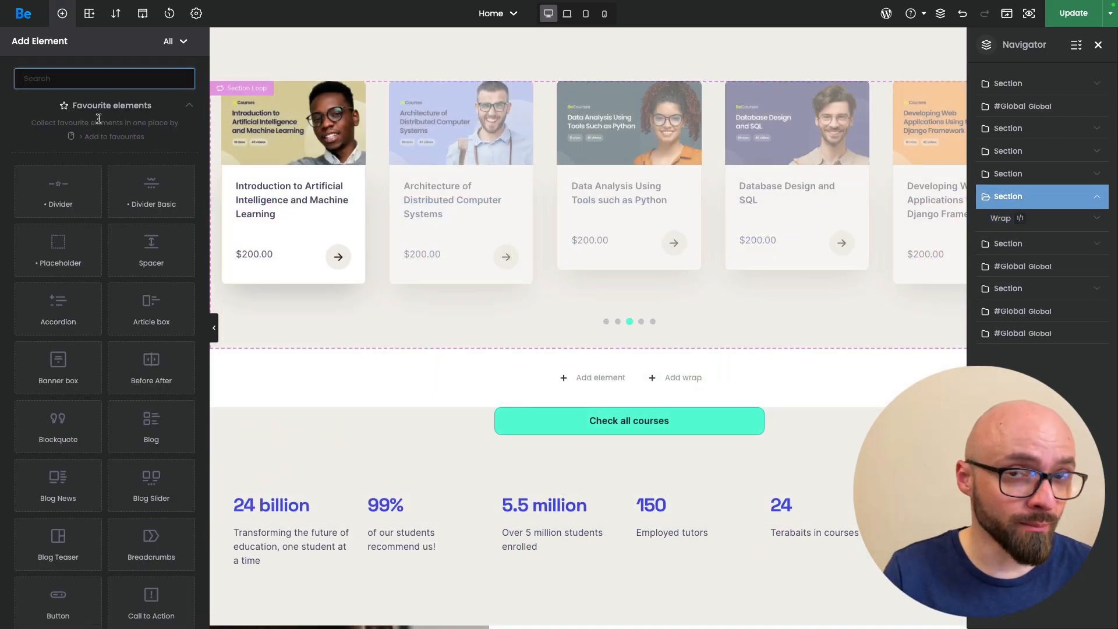
type("li")
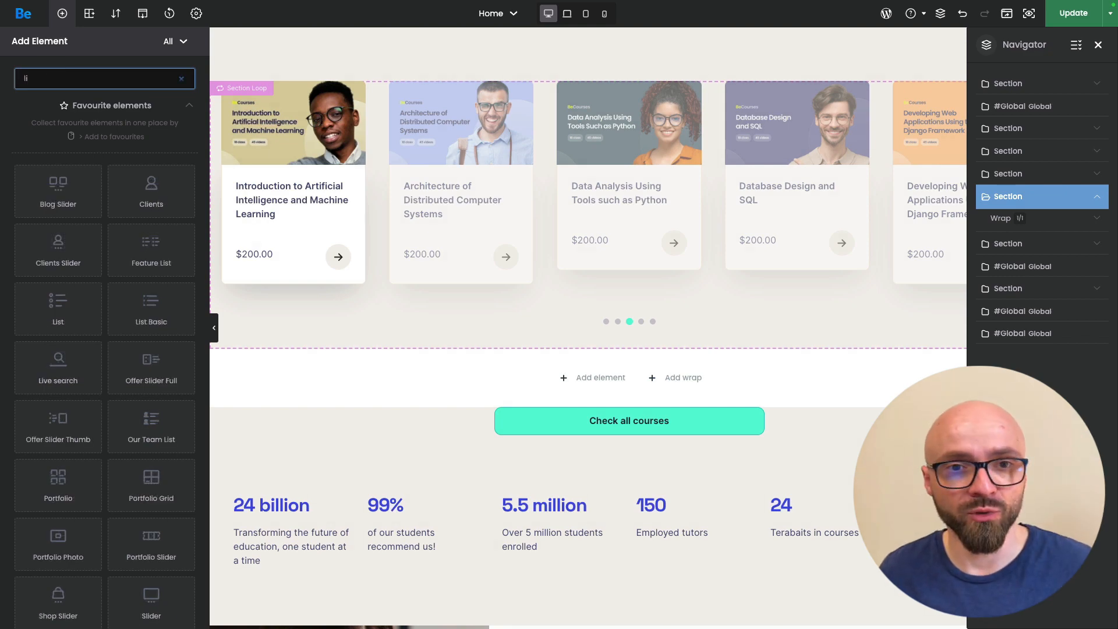
type("st")
left_click_drag(58, 303, 604, 381)
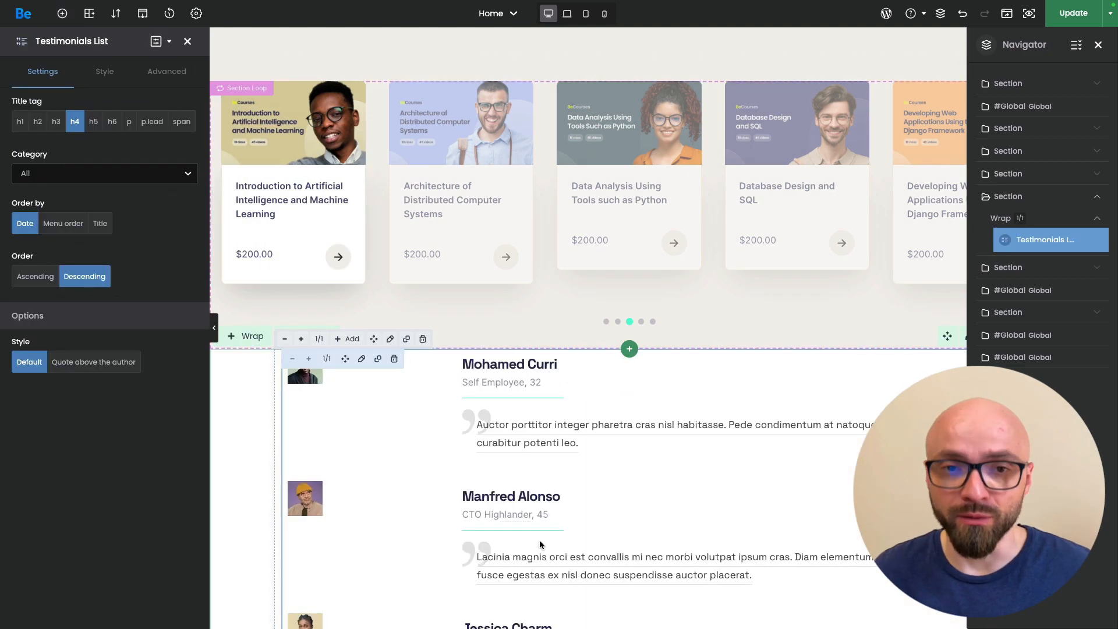
Undo adding the Testimonials List element and its wrap content in the section below the course slider.
scroll(400, 232, "down", 3)
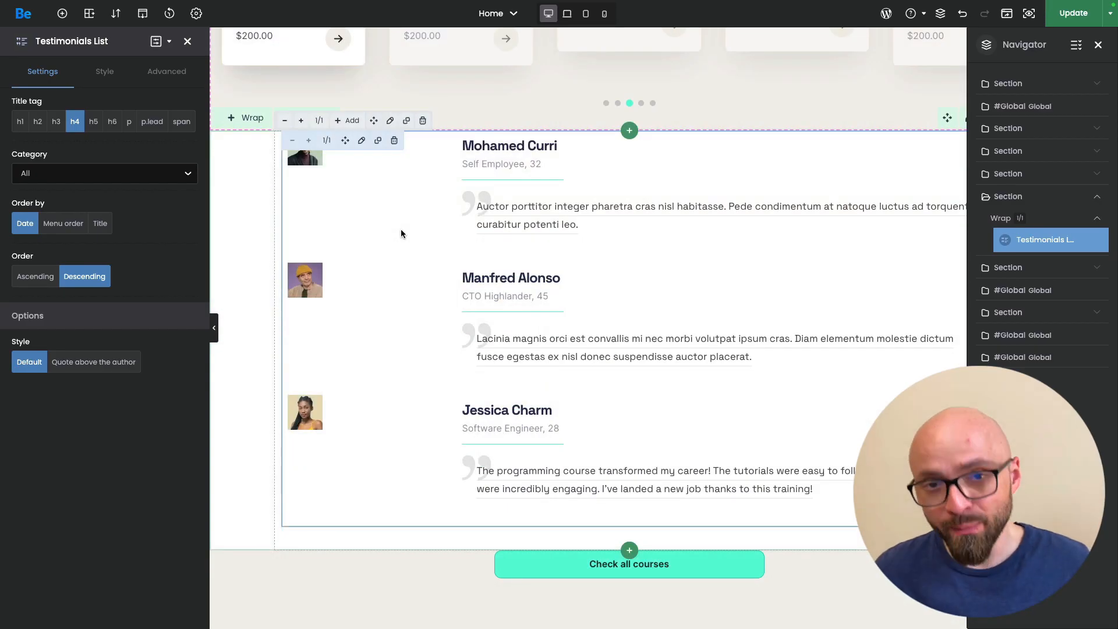
key("ctrl+z")
scroll(519, 352, "up", 1)
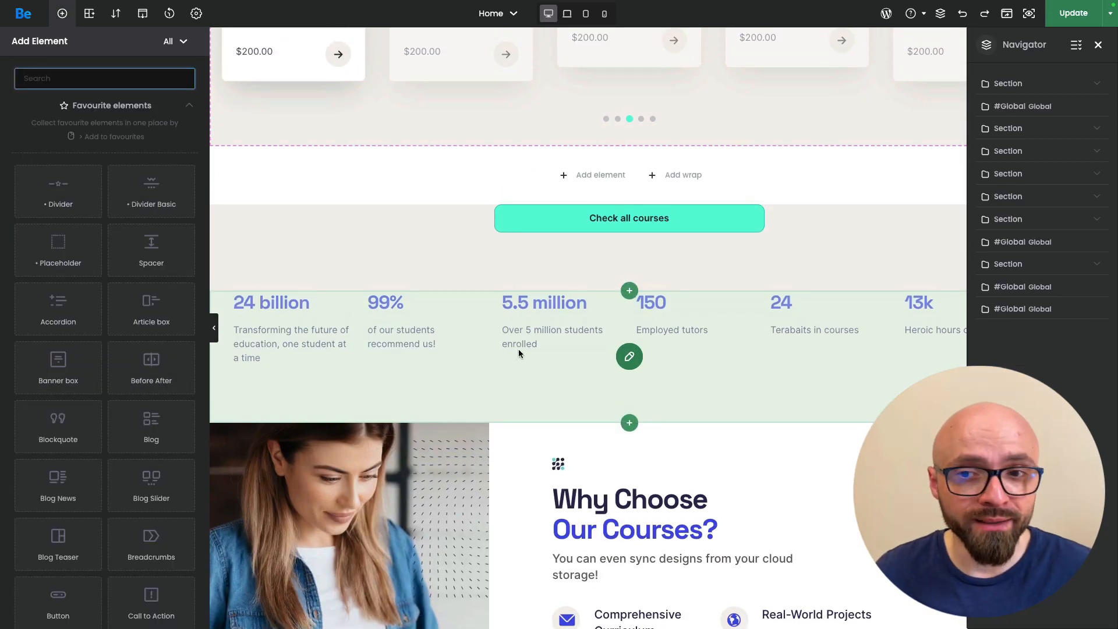
Turn the empty section below the course slider into a query loop of posts with the Testimonial post type.
left_click(244, 173)
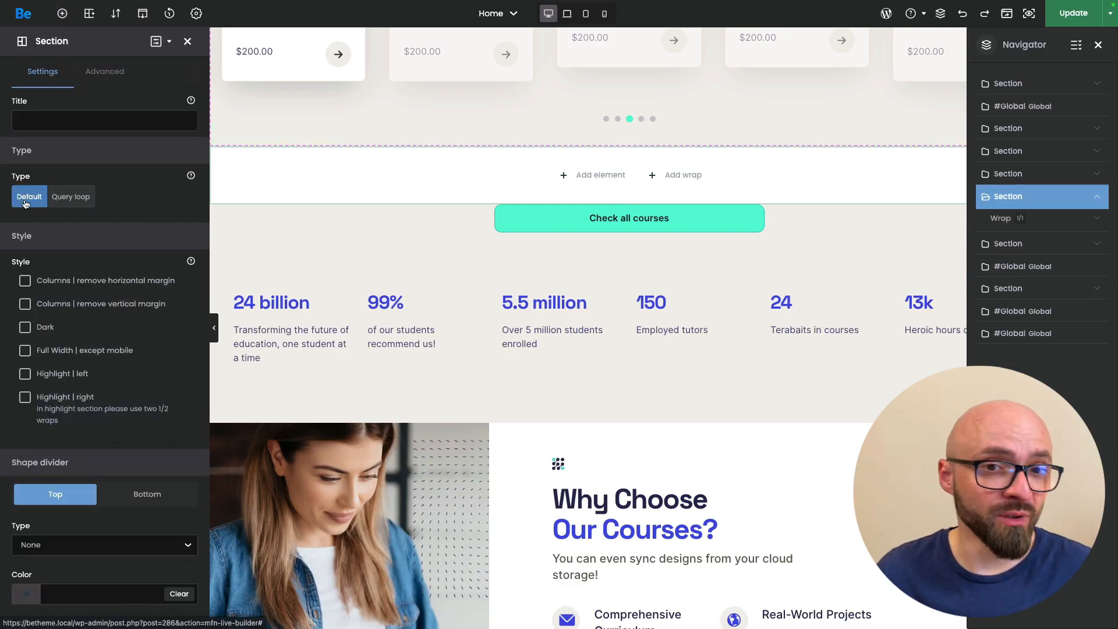
left_click(70, 197)
scroll(131, 258, "down", 1)
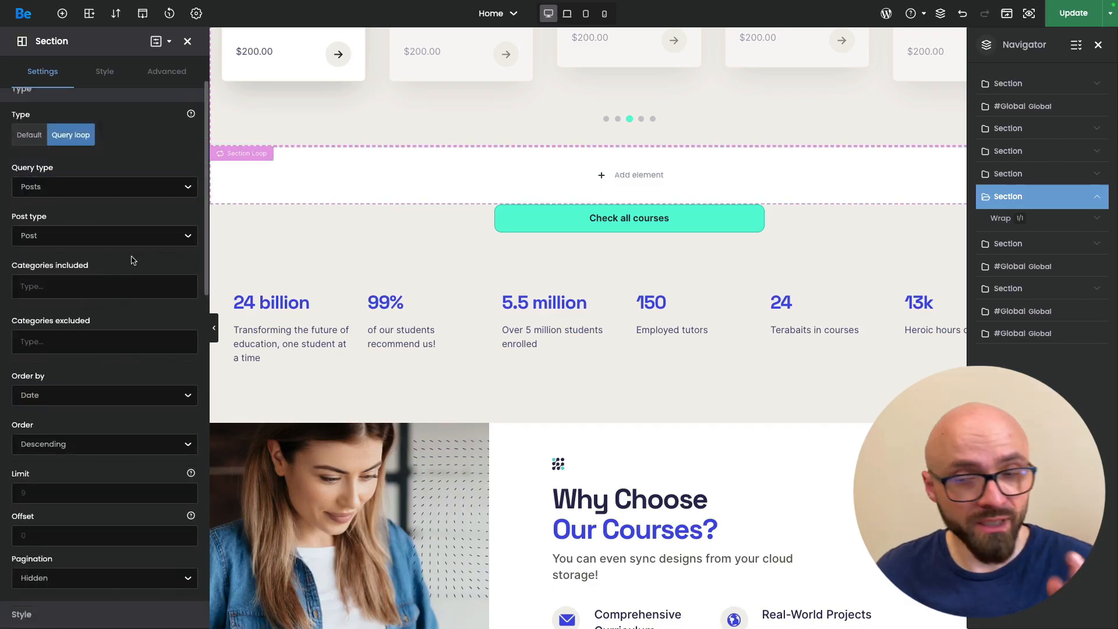
left_click(133, 190)
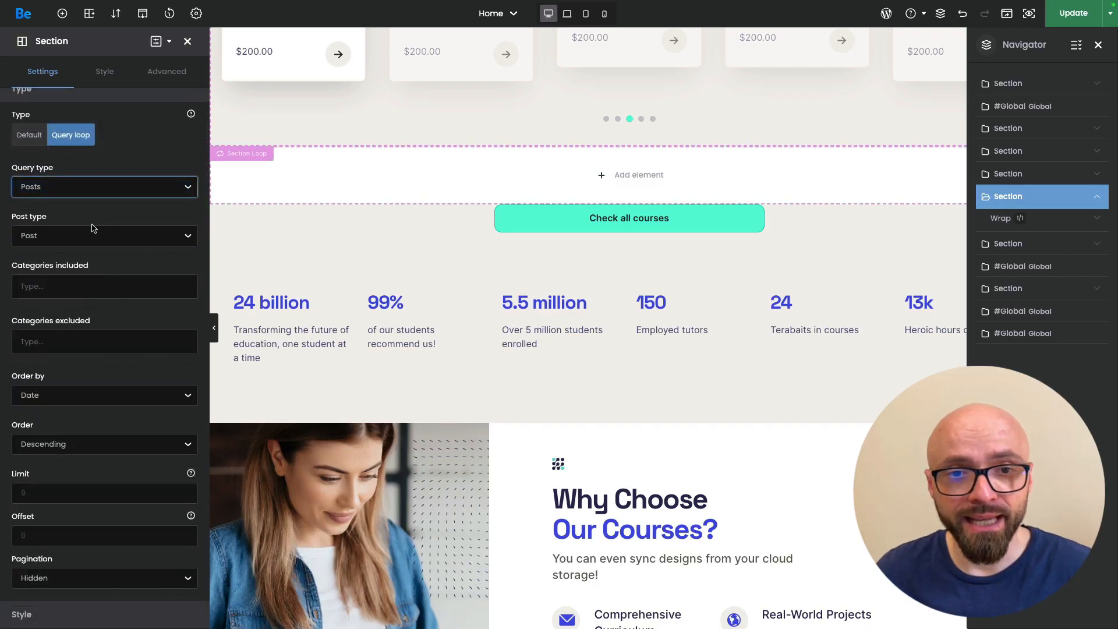
left_click(93, 235)
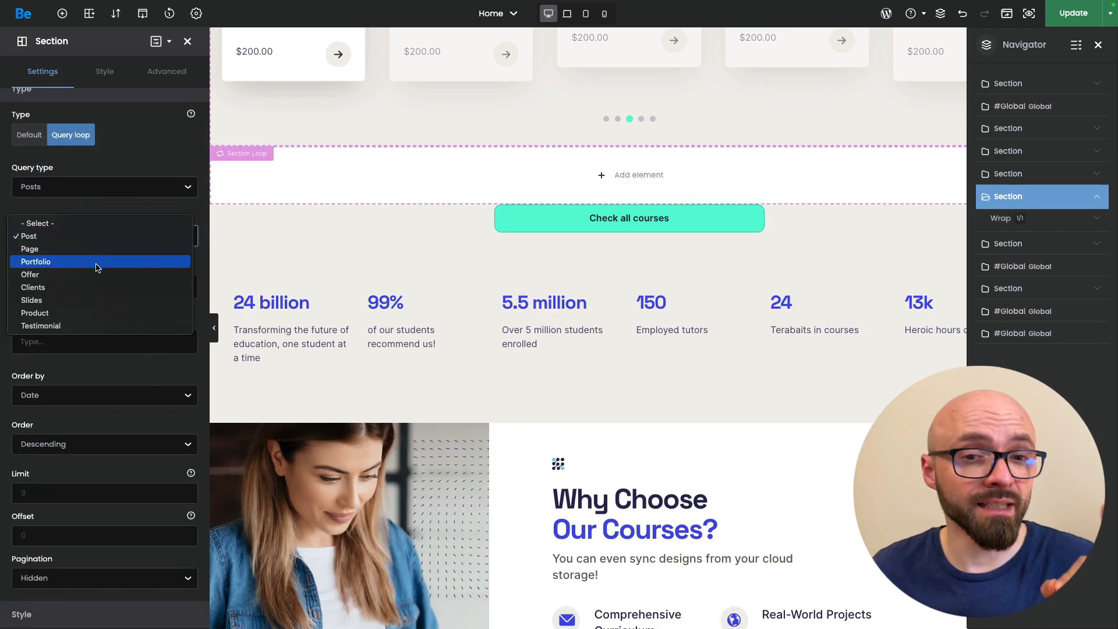
left_click(95, 333)
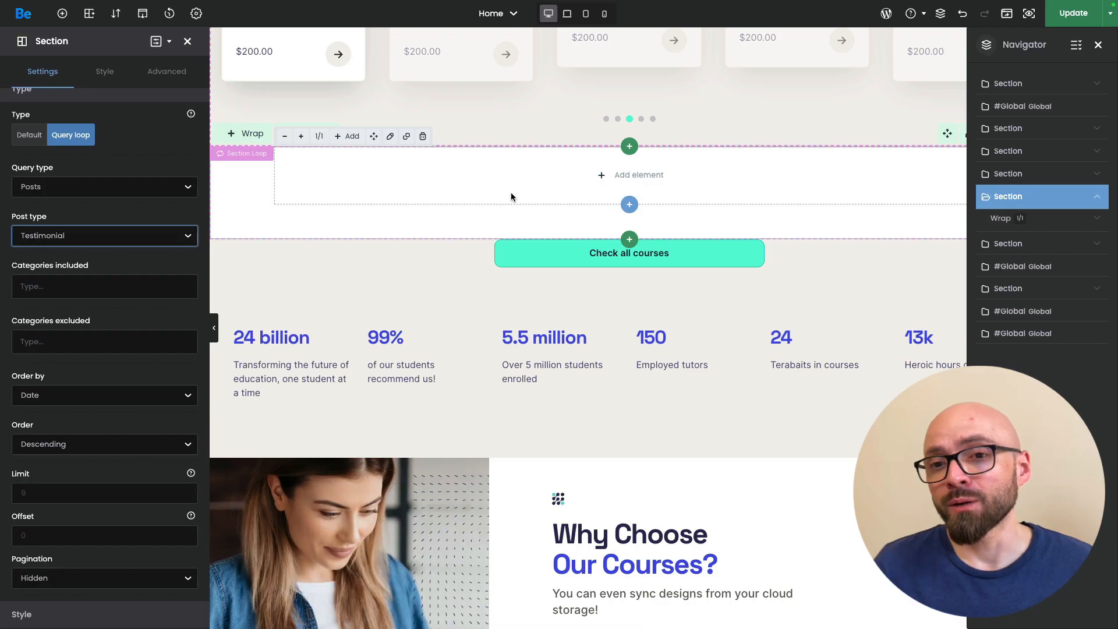
Add a Heading element to the testimonial loop and replace its text with the Testimonial Title dynamic data.
left_click(62, 13)
type("head")
left_click_drag(152, 187, 597, 192)
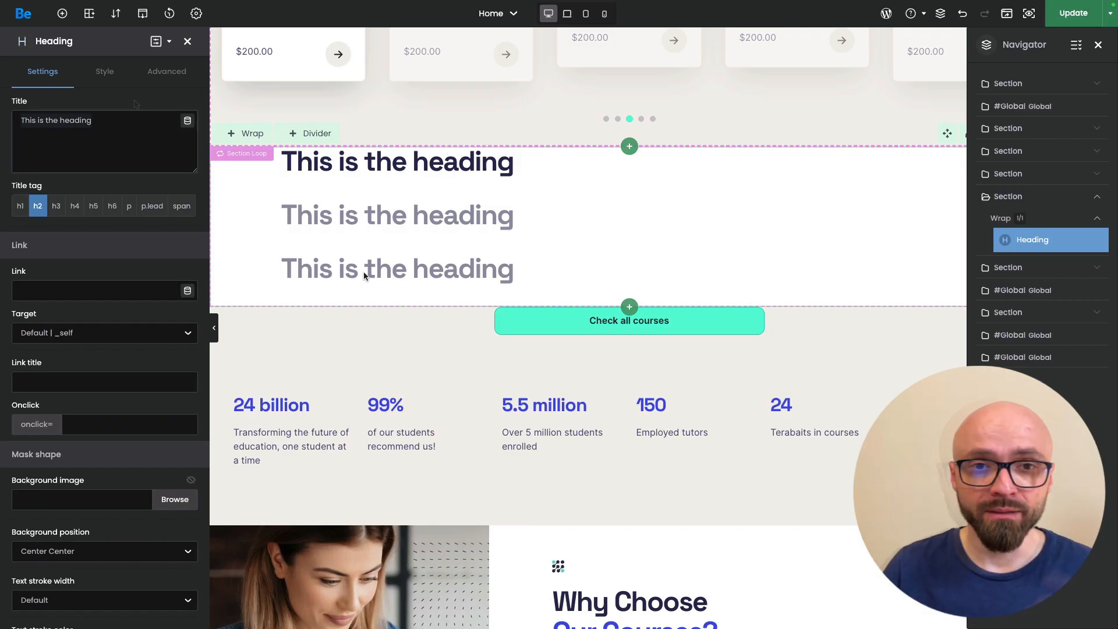
left_click_drag(133, 131, 134, 104)
key("BackSpace")
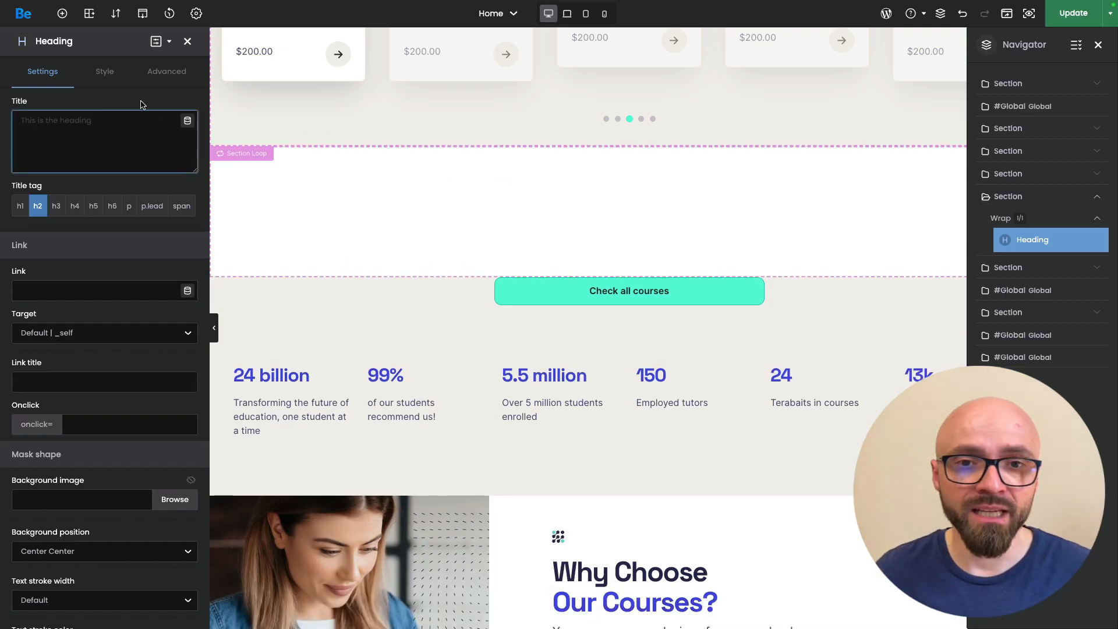
left_click(187, 120)
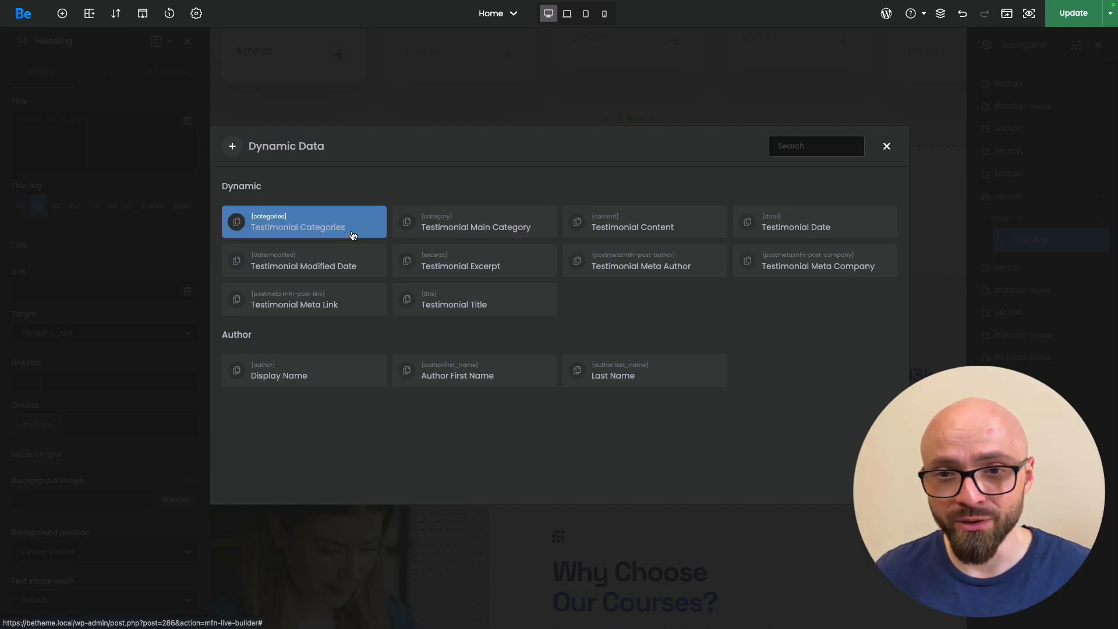
left_click(463, 300)
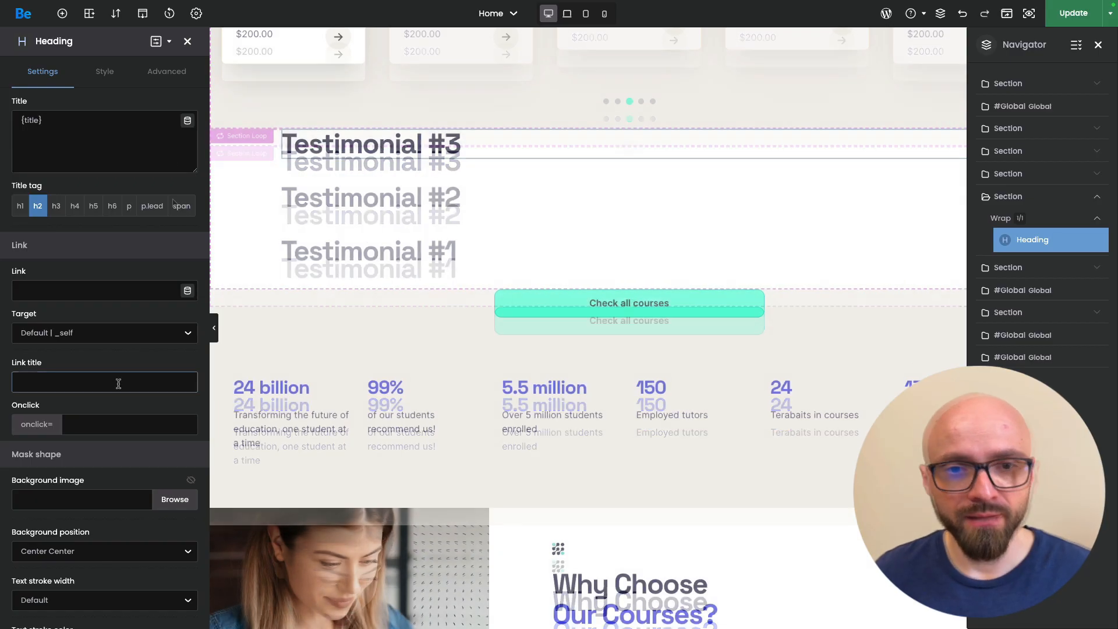
Center the text of the testimonial heading.
scroll(119, 385, "down", 1)
scroll(118, 384, "up", 1)
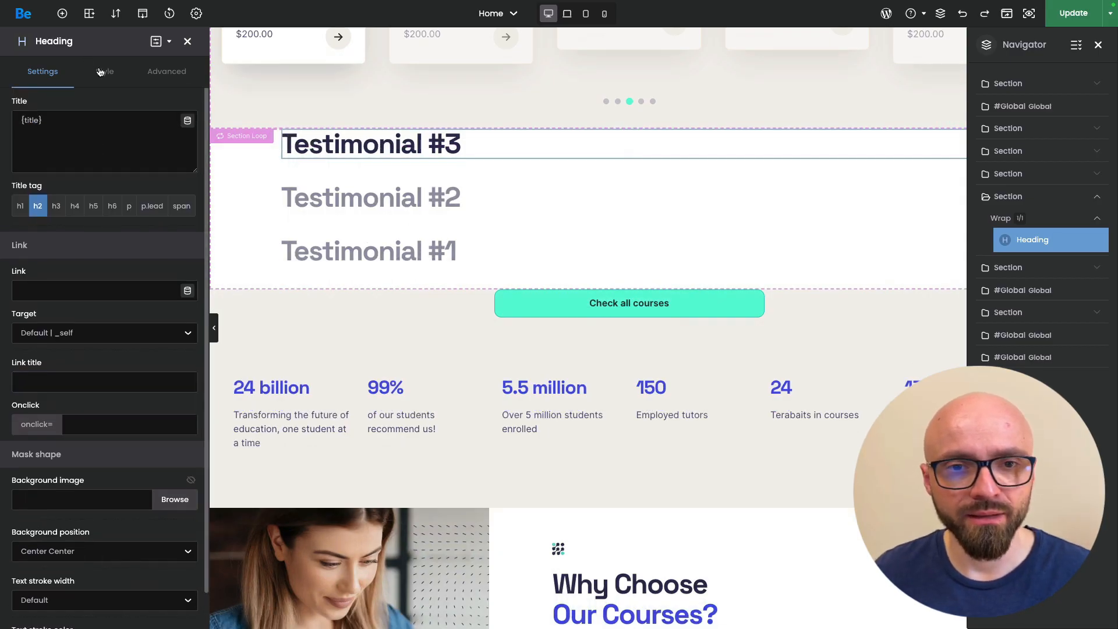
left_click(104, 71)
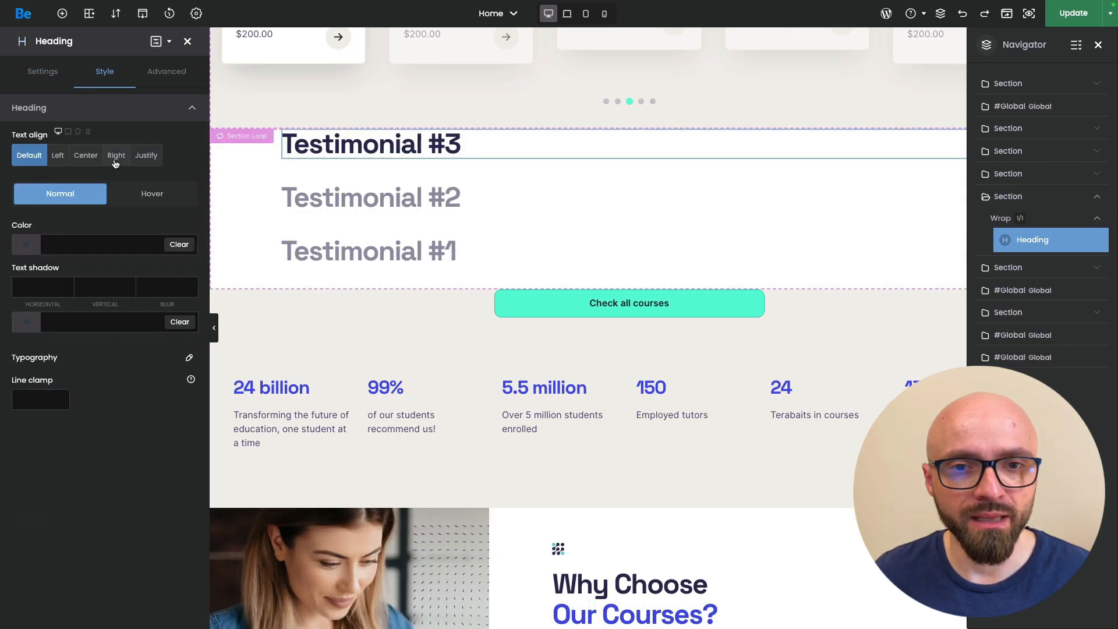
left_click(88, 158)
Add a centered Plain Text element below the testimonial heading and fill it with the Testimonial Content dynamic data.
left_click(62, 13)
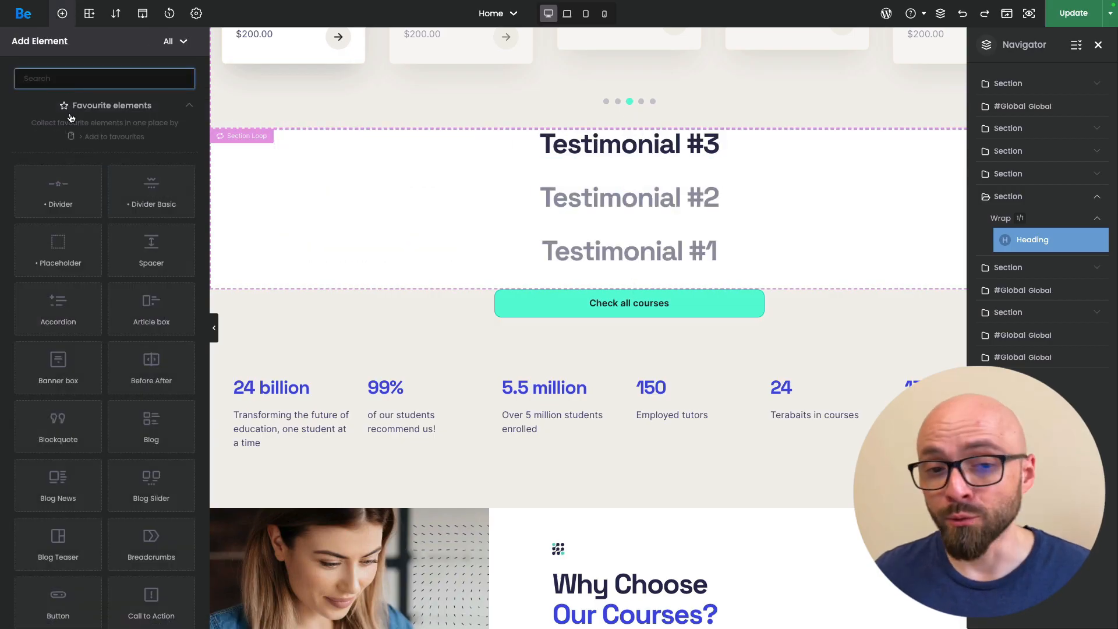
type("tex")
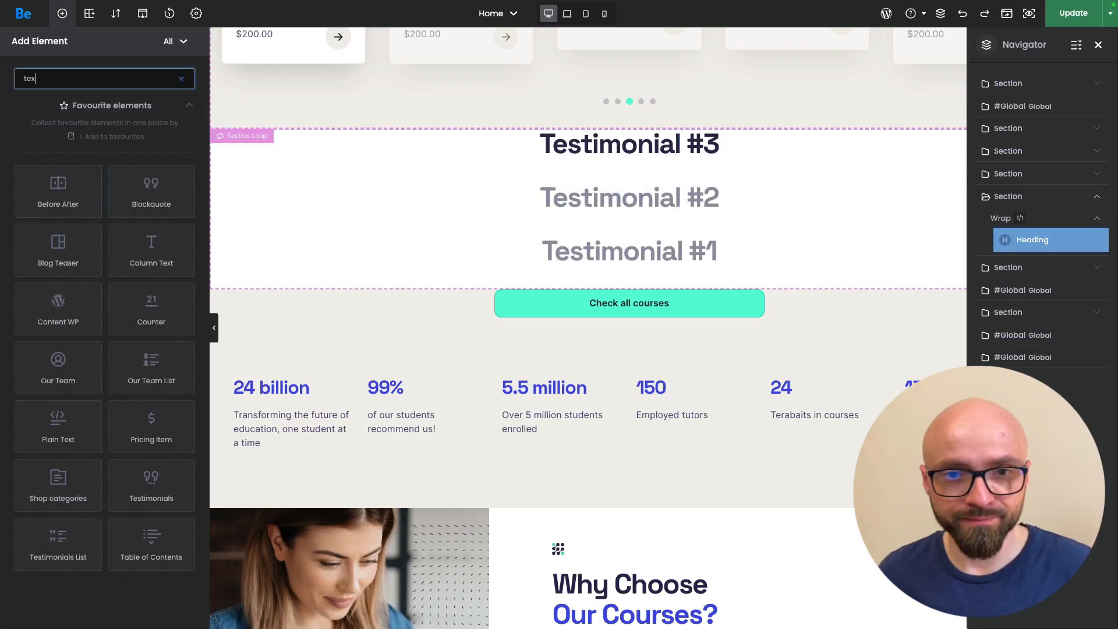
type("t")
left_click_drag(151, 192, 640, 177)
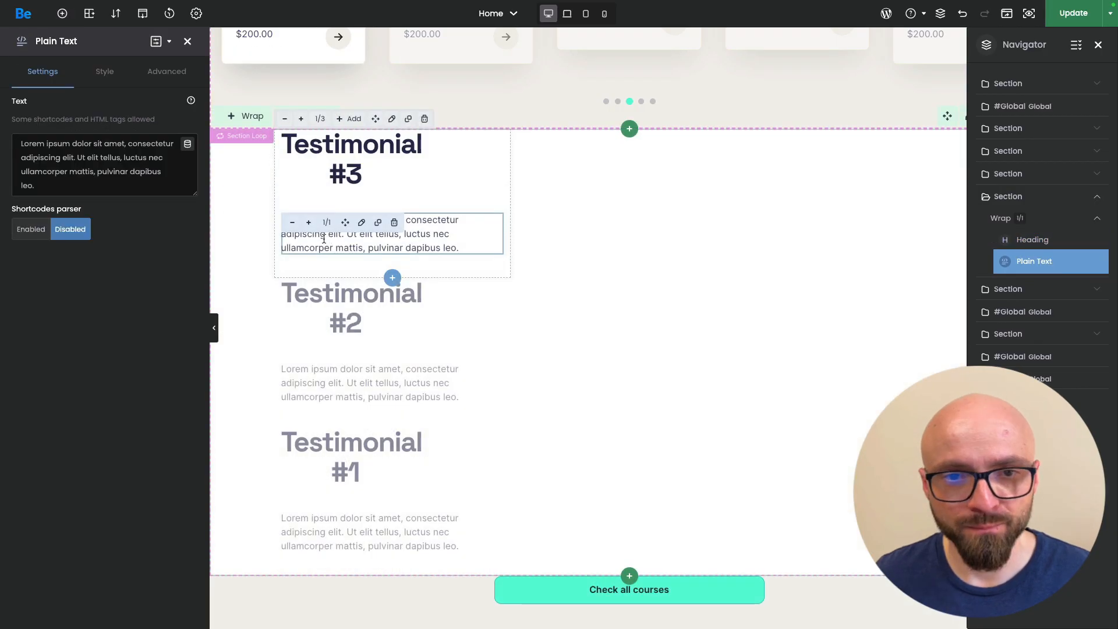
left_click_drag(114, 195, 2, 130)
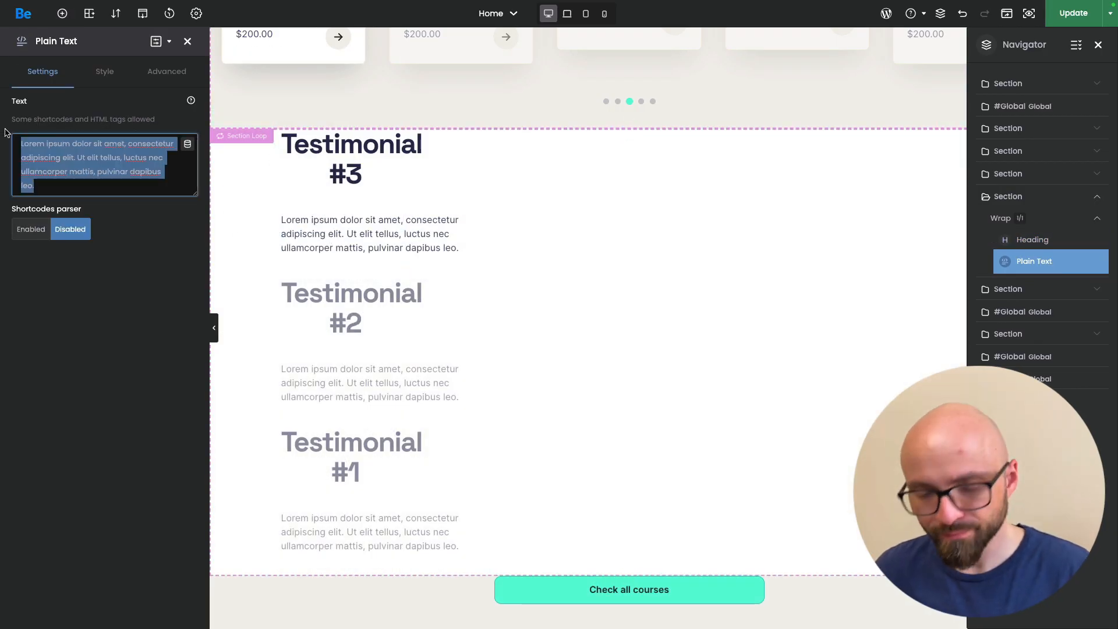
key("BackSpace")
left_click(186, 144)
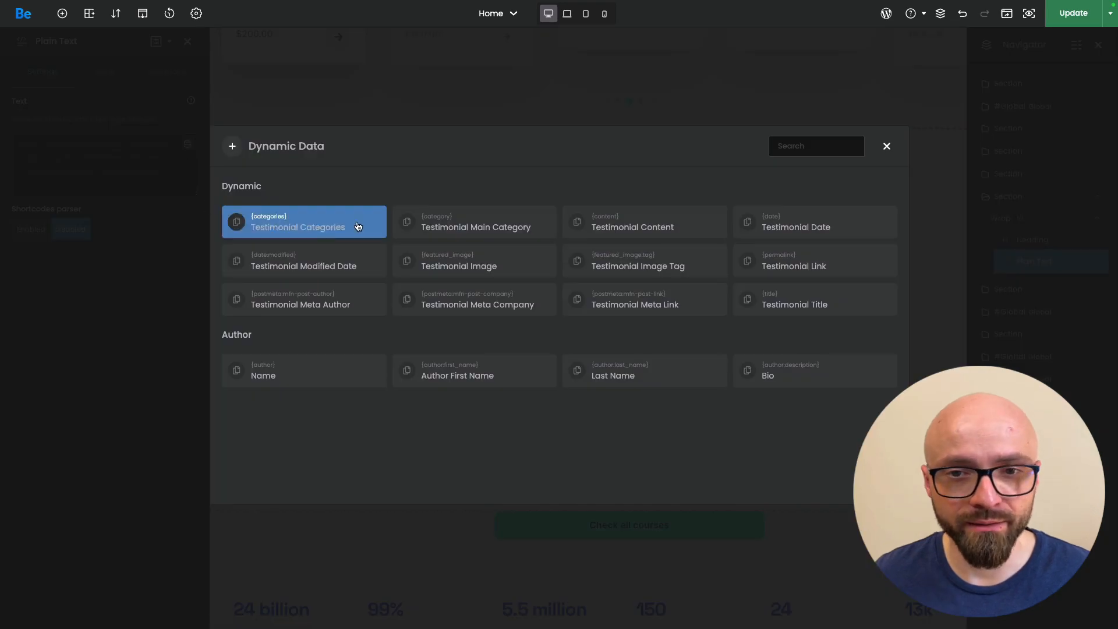
left_click(645, 225)
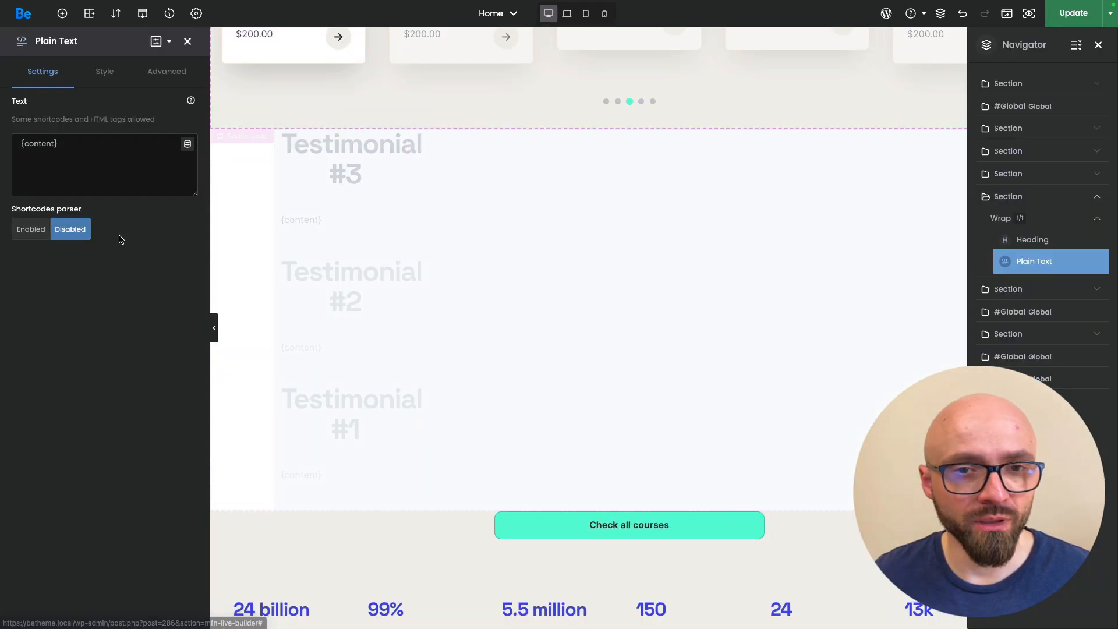
Narrow the testimonial wrap to 1/6 and widen it again to the full 1/1 width.
left_click(353, 169)
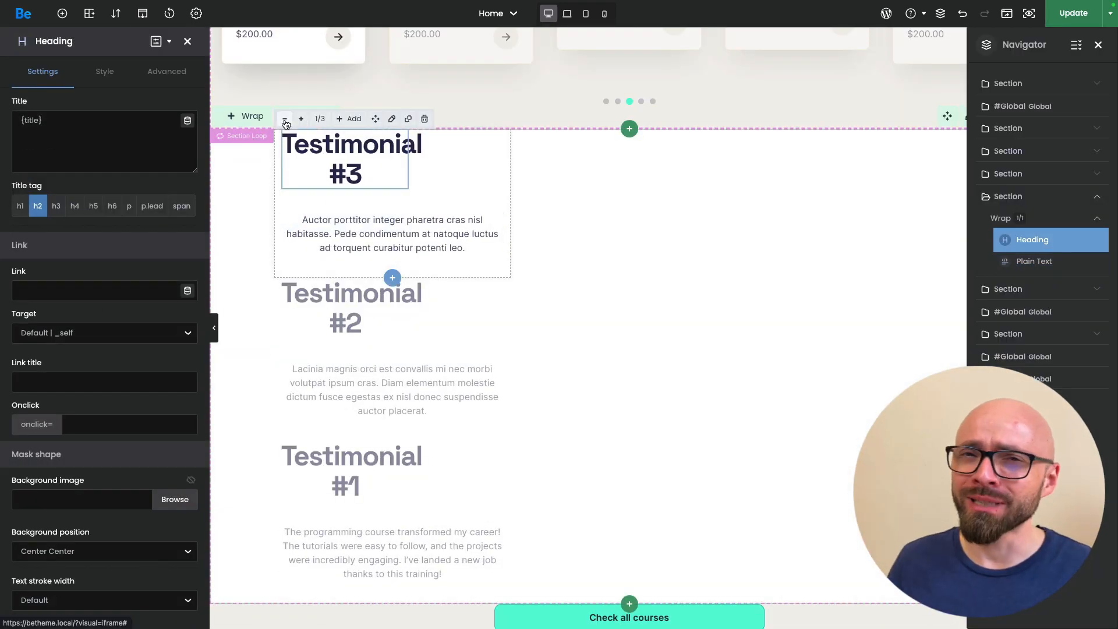
left_click(285, 121)
left_click(284, 121)
left_click(284, 121)
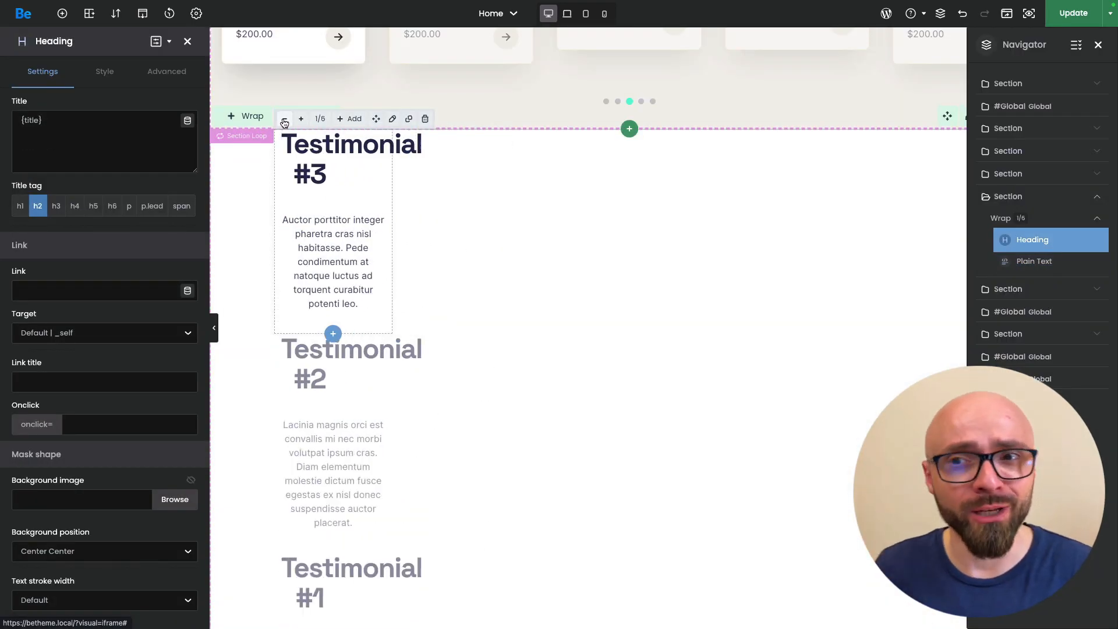
left_click(301, 121)
left_click(301, 120)
left_click(301, 120)
left_click(302, 121)
left_click(301, 121)
left_click(302, 121)
left_click(302, 122)
left_click(302, 122)
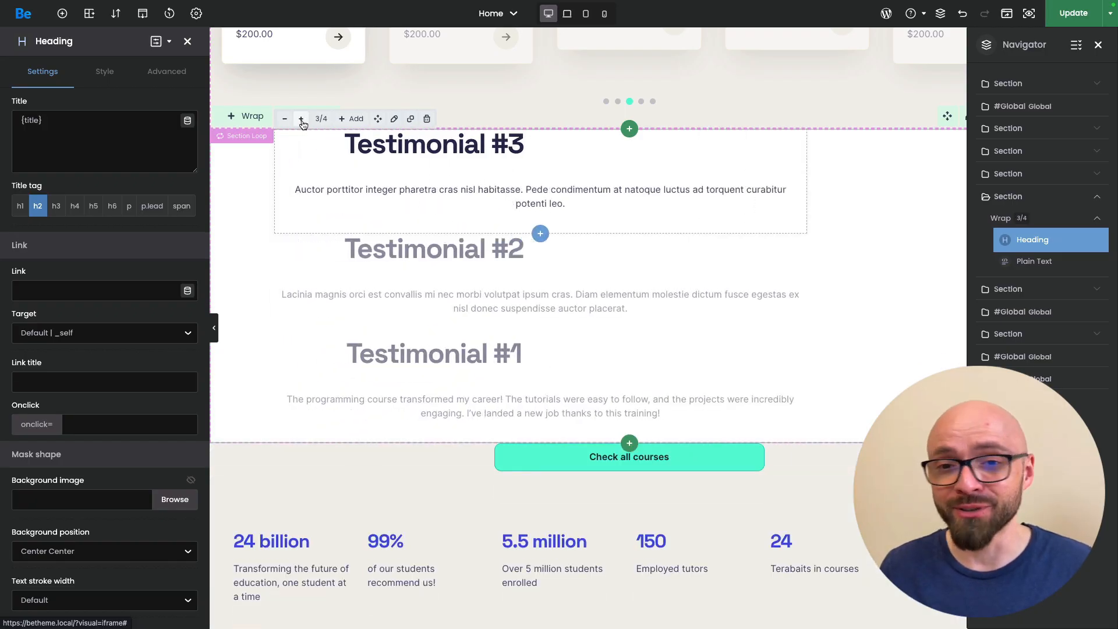
left_click(301, 121)
left_click(302, 121)
left_click(302, 121)
Set the container item width of the testimonial loop section to 33%.
left_click(582, 189)
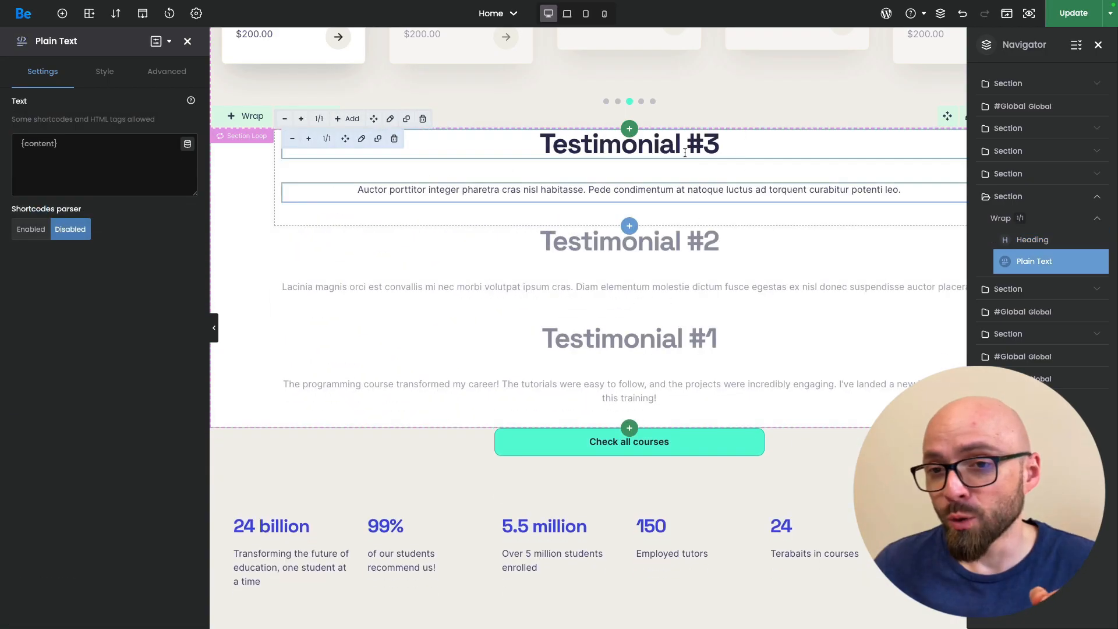
left_click(685, 151)
left_click(680, 189)
left_click(676, 251)
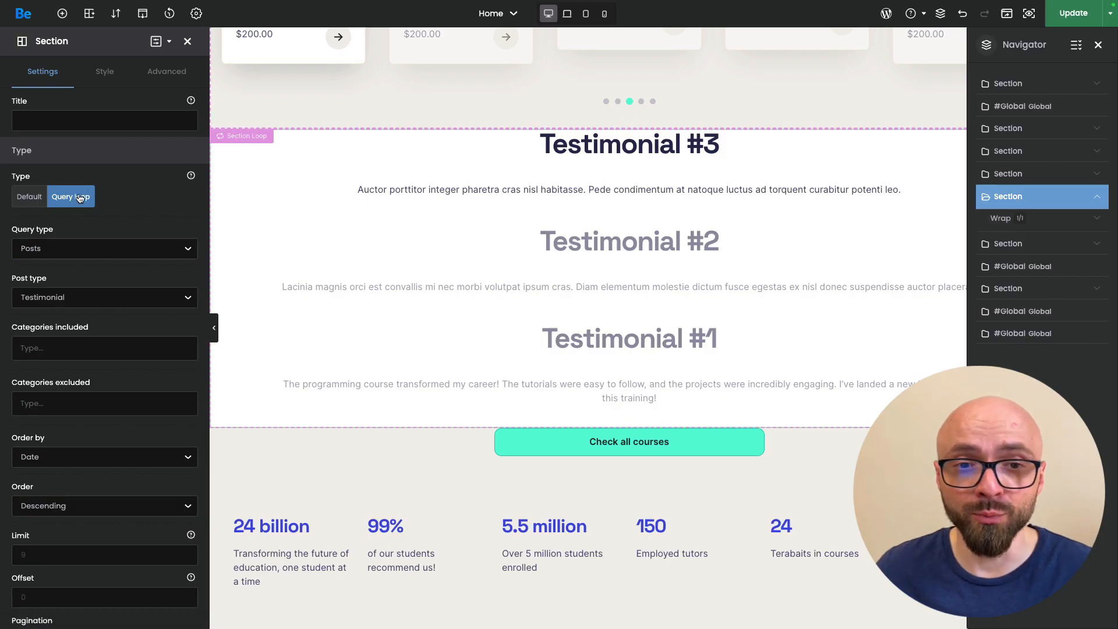
left_click(104, 72)
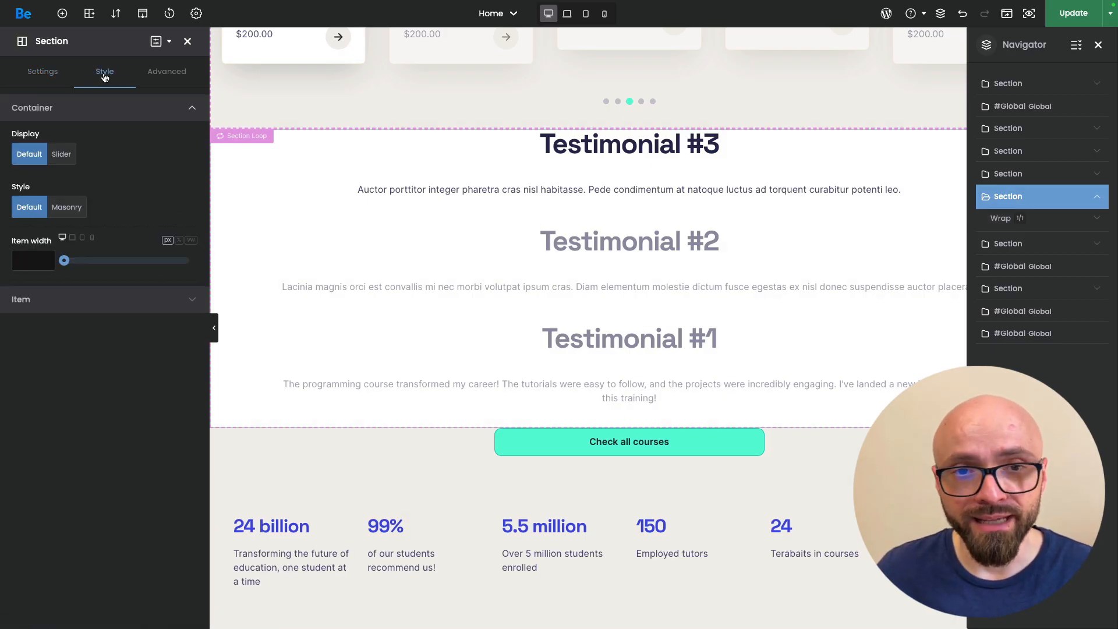
left_click(180, 240)
left_click(51, 261)
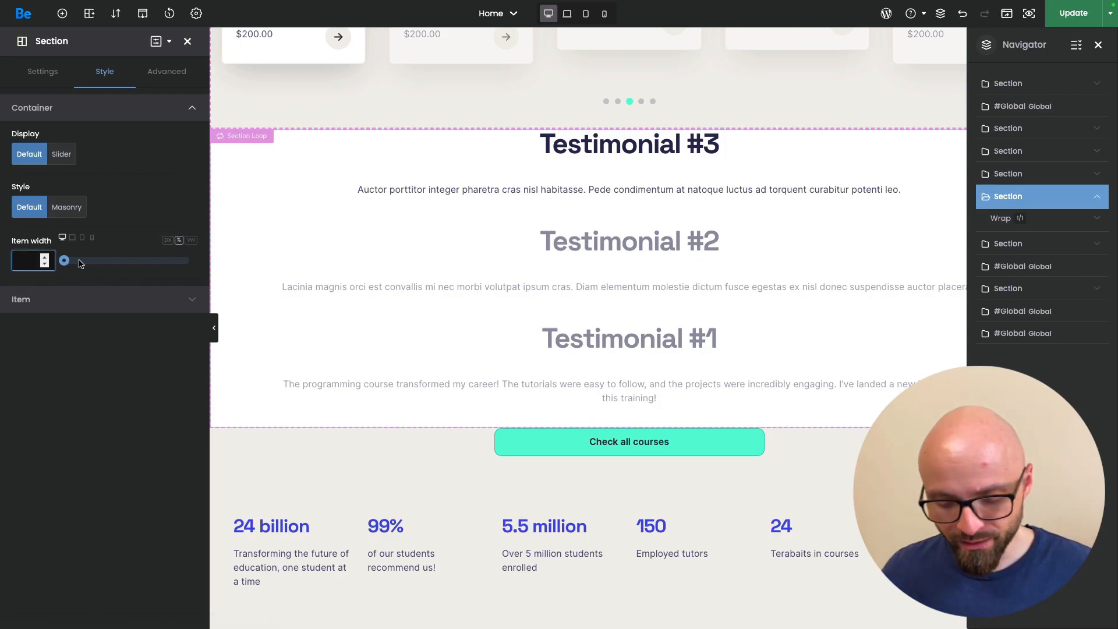
type("33")
key("Tab")
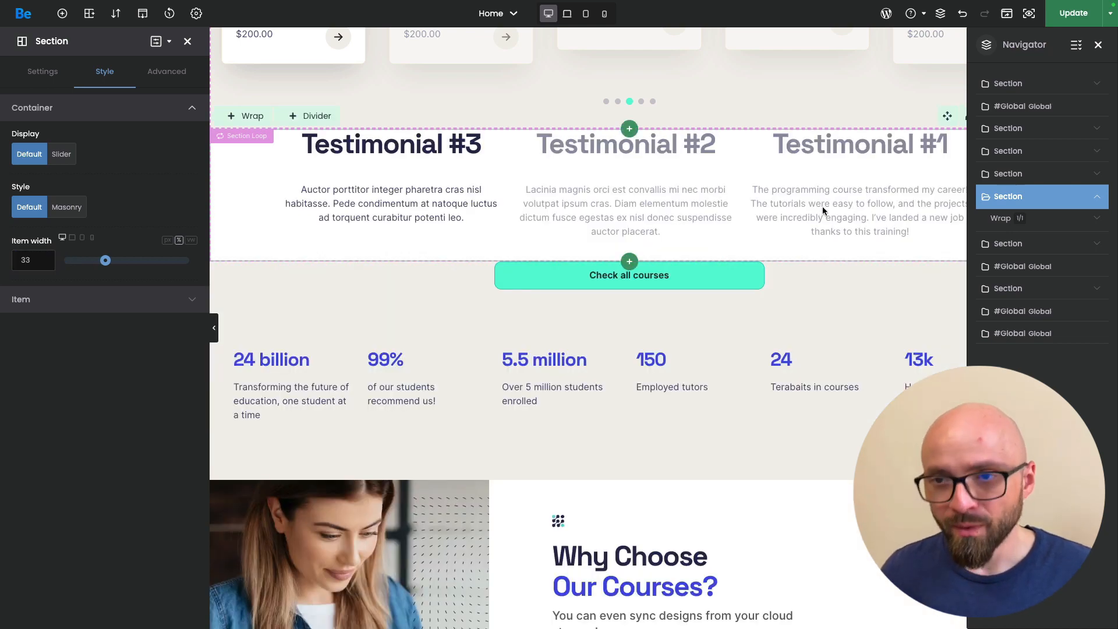
Hide the builder's side panels to preview the testimonials at full width and update the page.
key("super+i")
key("super+p")
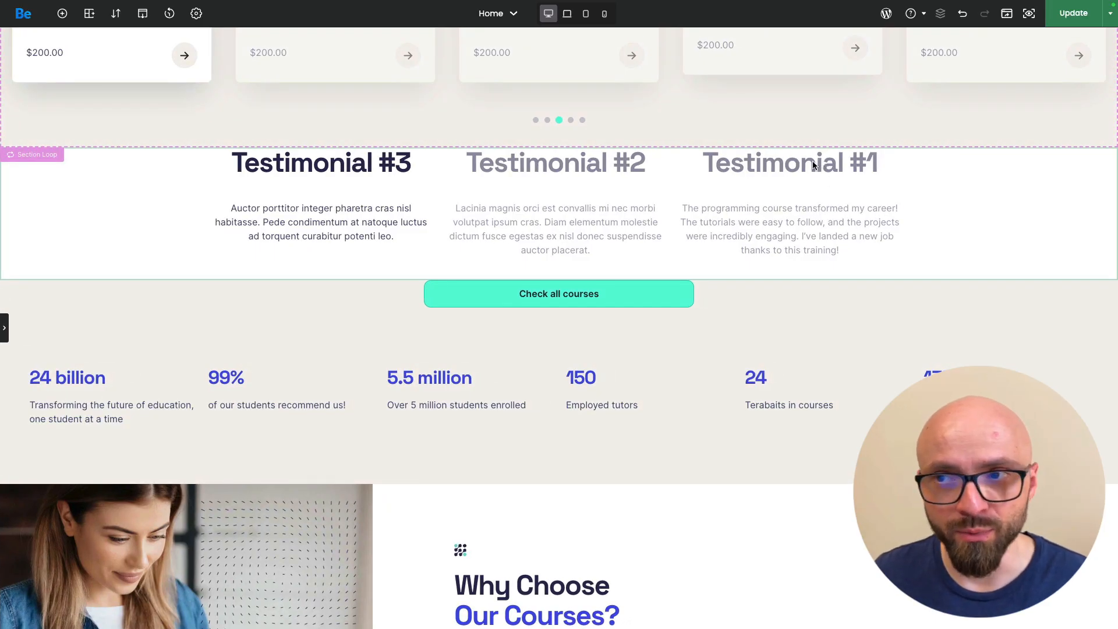
left_click(1074, 13)
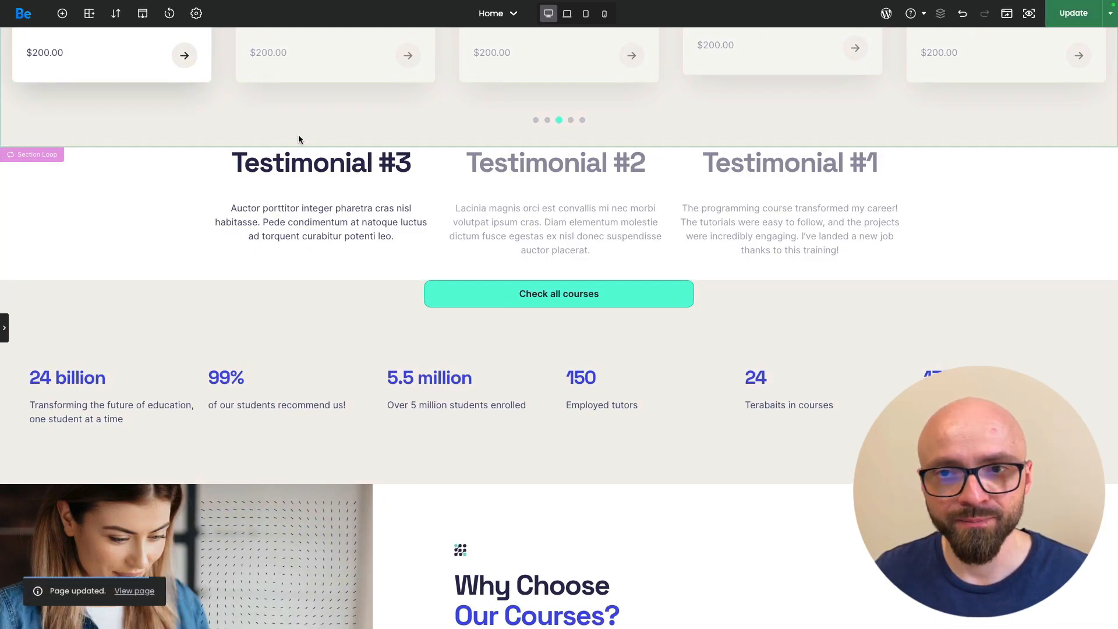
Return to the WordPress dashboard and open the Testimonials overview.
left_click(23, 17)
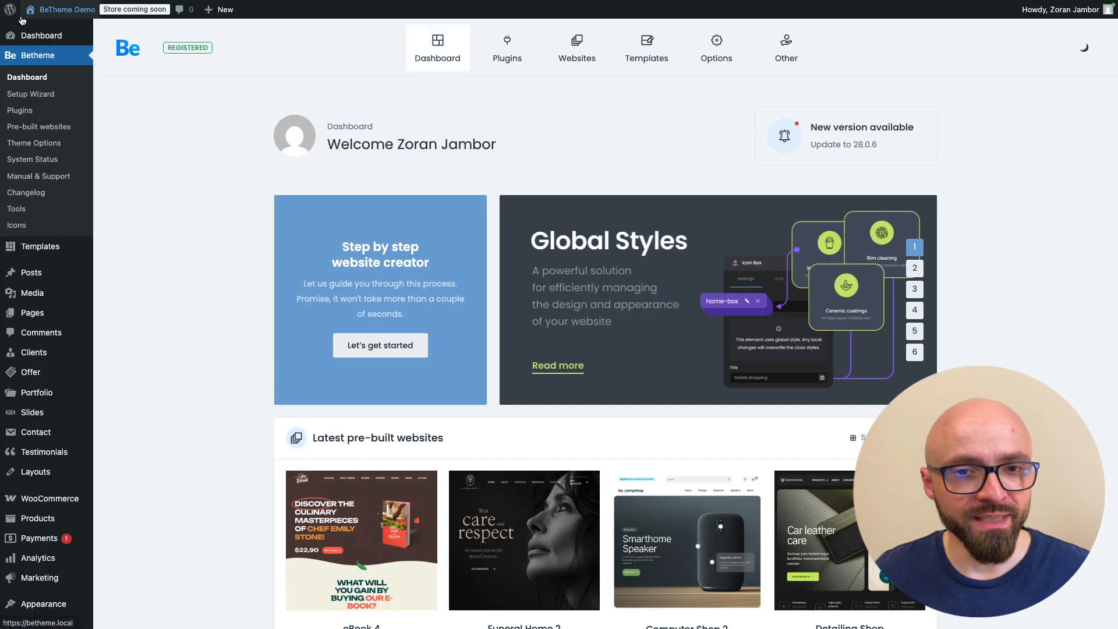
mouse_move(63, 455)
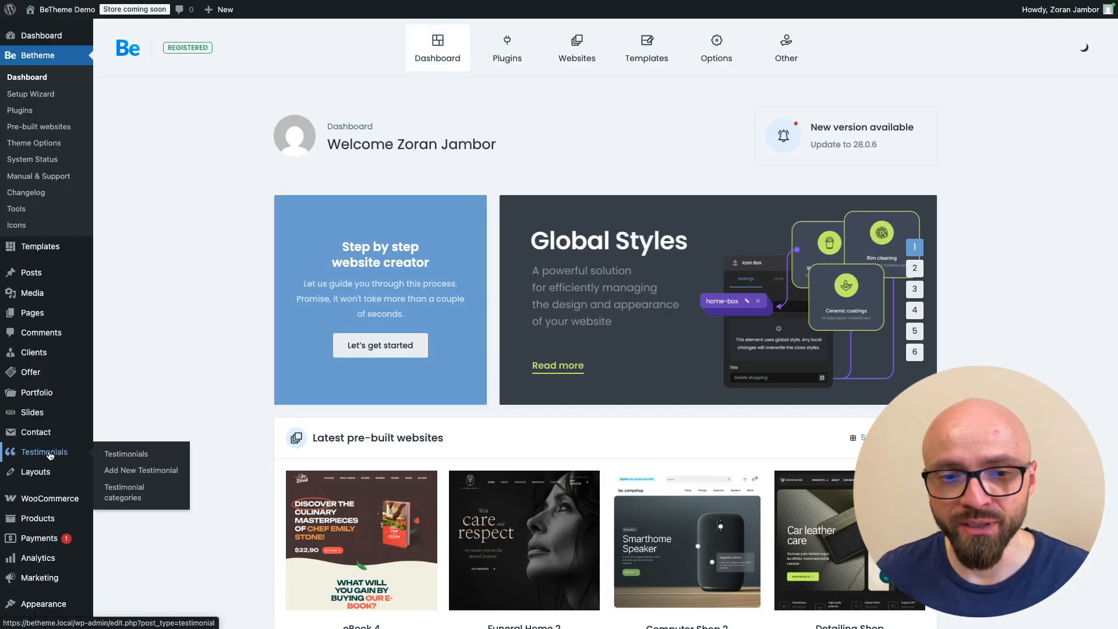
left_click(50, 453)
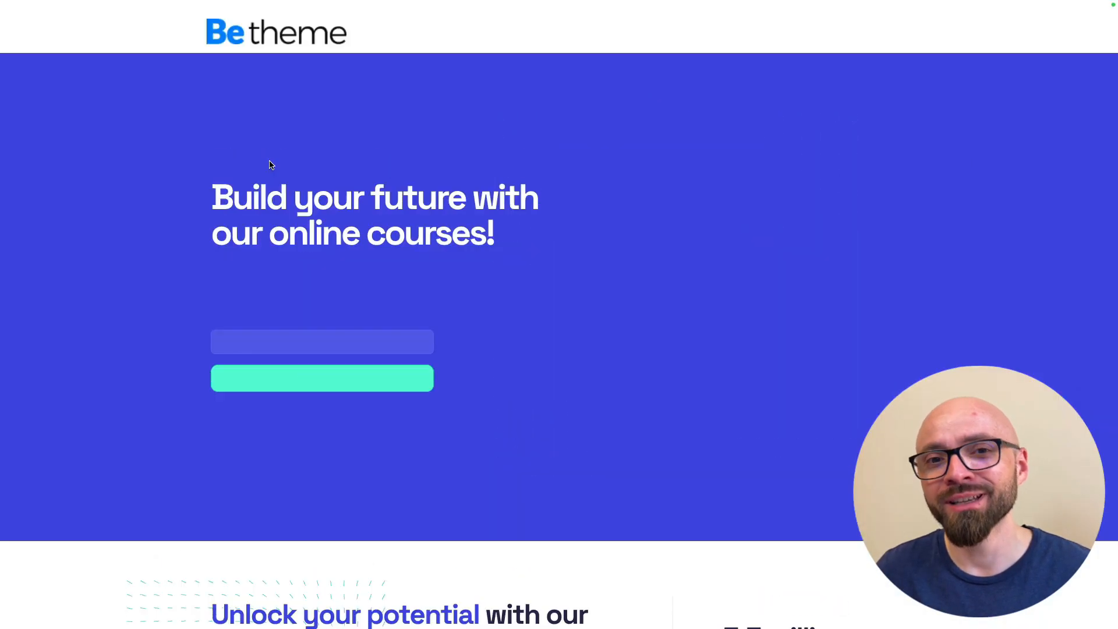
Review the latest courses slider and the testimonial loop on the published homepage.
scroll(405, 233, "down", 5)
scroll(406, 234, "down", 15)
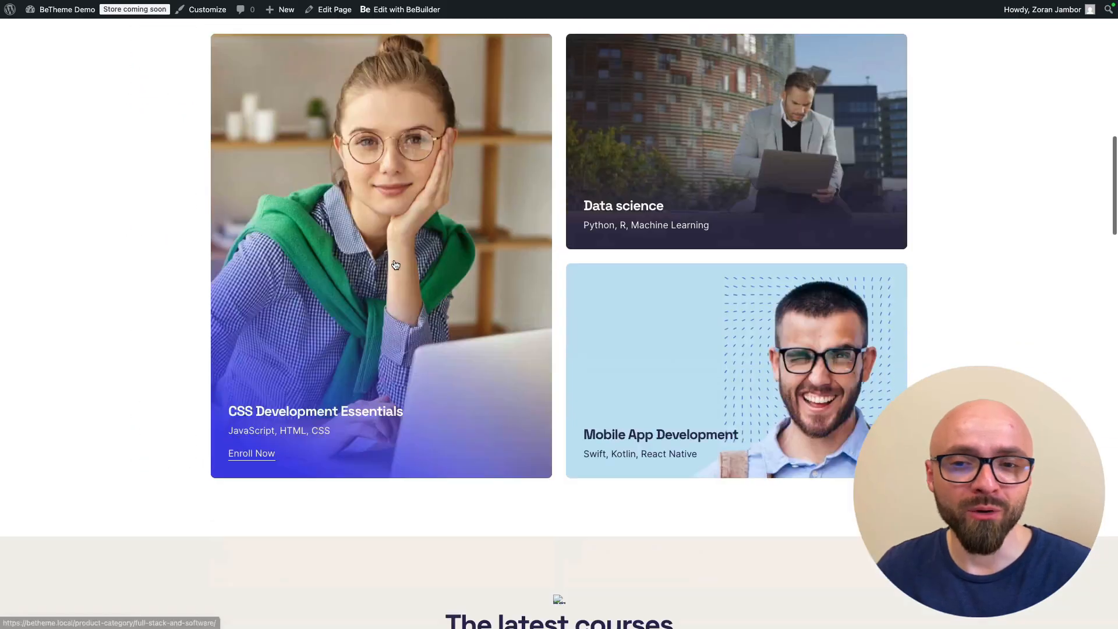
scroll(393, 263, "up", 12)
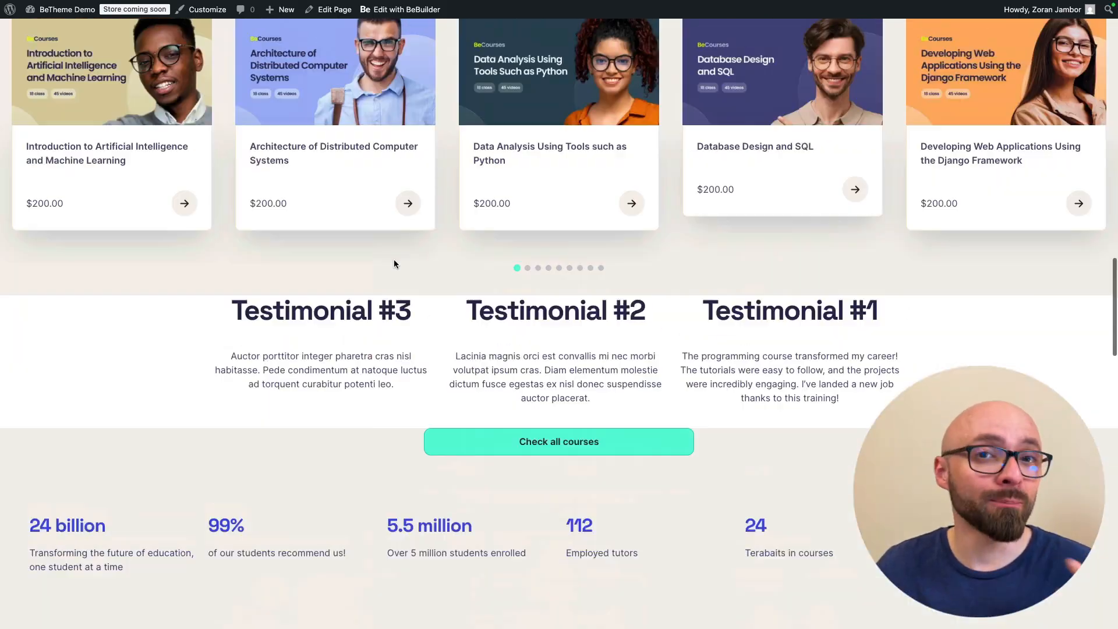
scroll(393, 263, "down", 7)
scroll(395, 263, "down", 1)
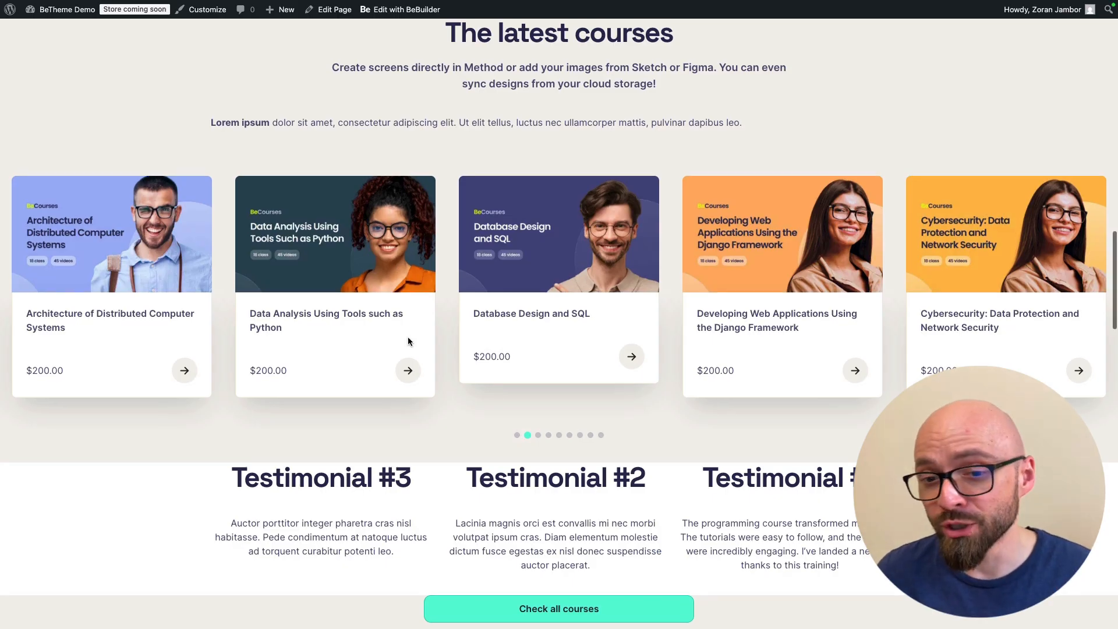
Open the Betheme dashboard in WordPress and browse the catalogue of pre-built websites.
scroll(285, 313, "down", 3)
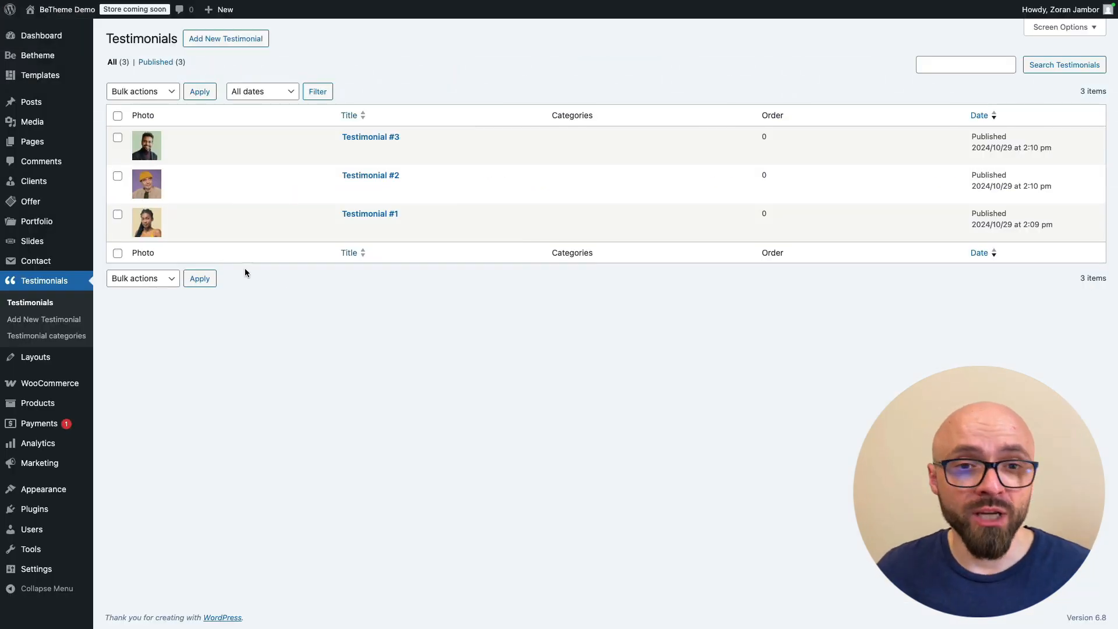
mouse_move(82, 56)
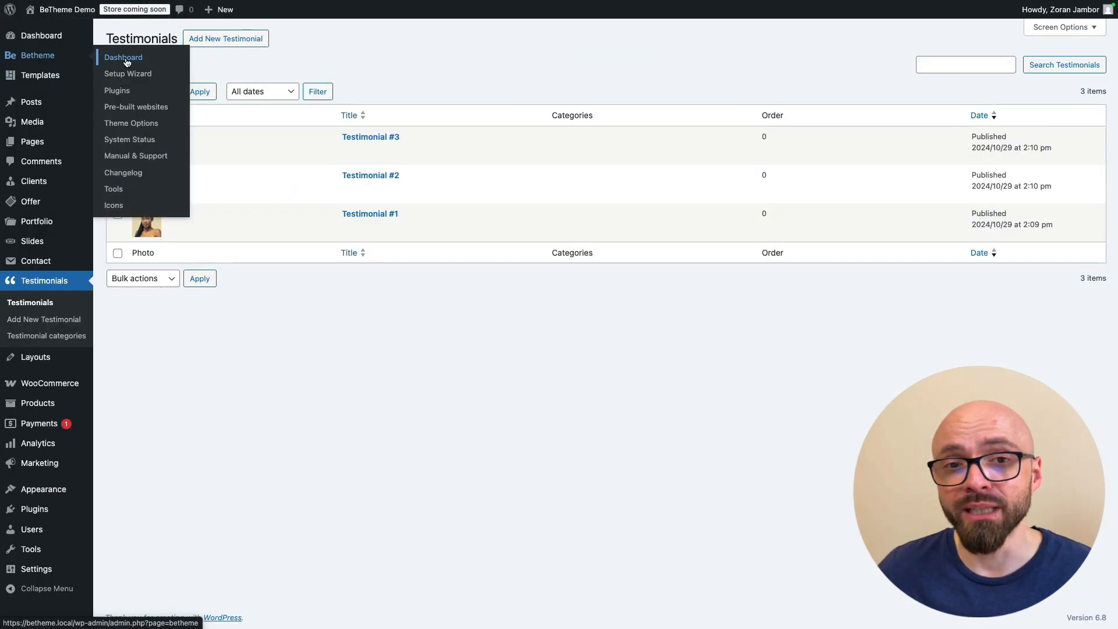
left_click(123, 59)
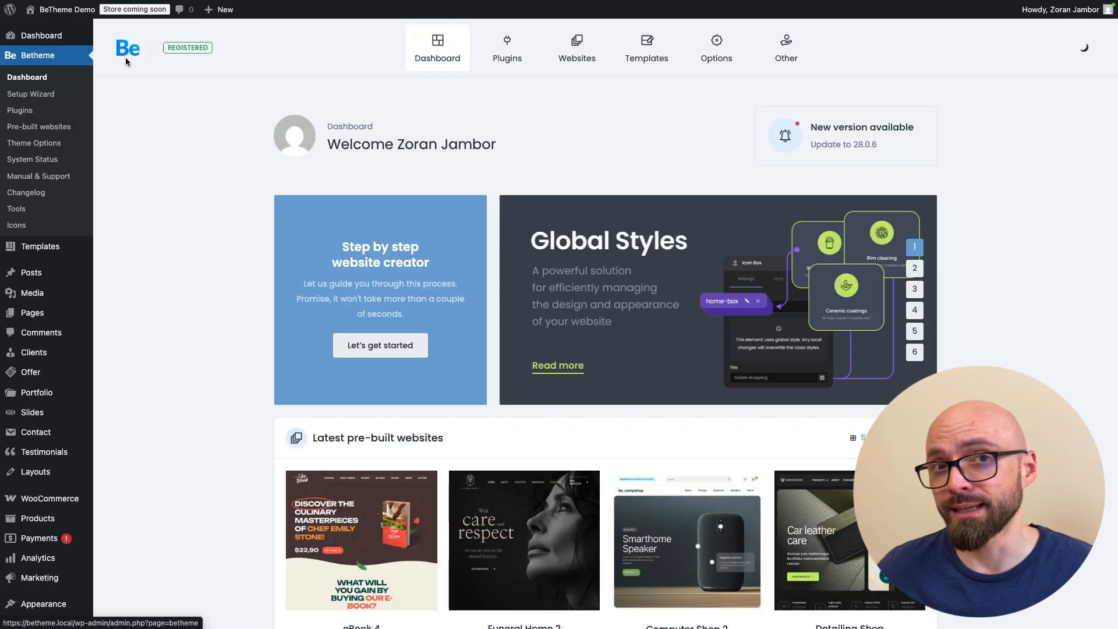
left_click(577, 50)
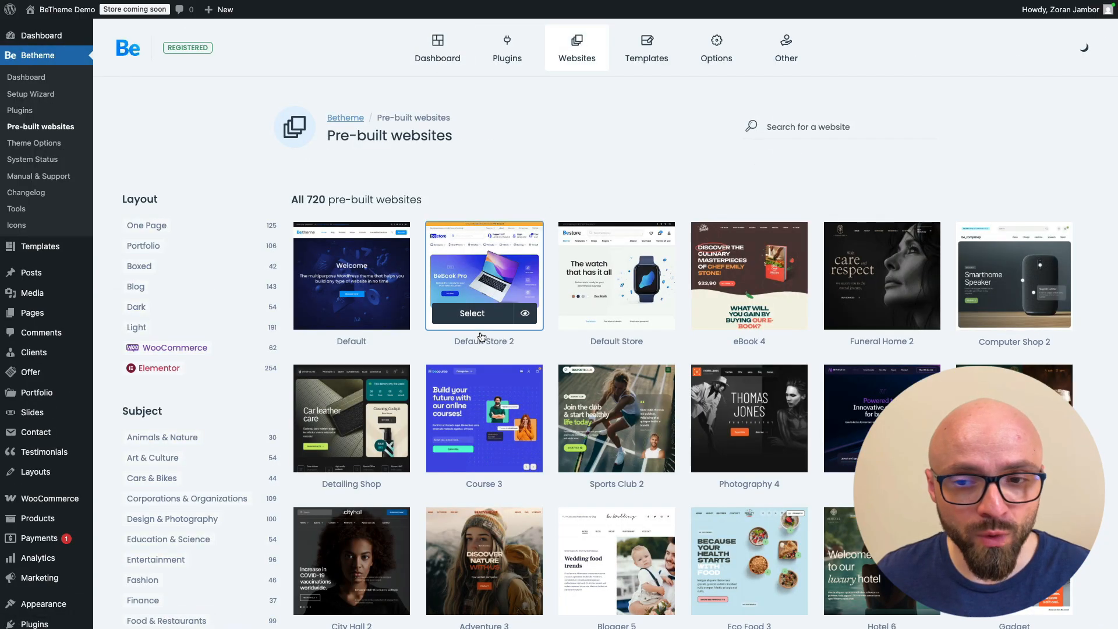
scroll(486, 335, "down", 10)
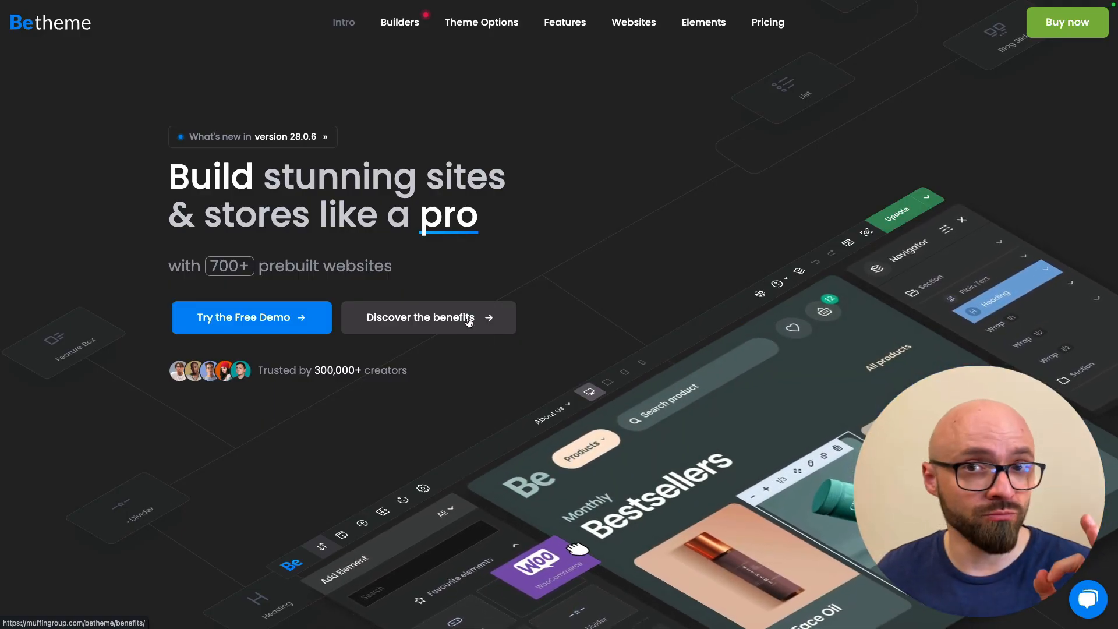
Look over the introduction on the Betheme product website and open the WooCommerce elements overview from its WooCommerce section.
scroll(472, 403, "down", 8)
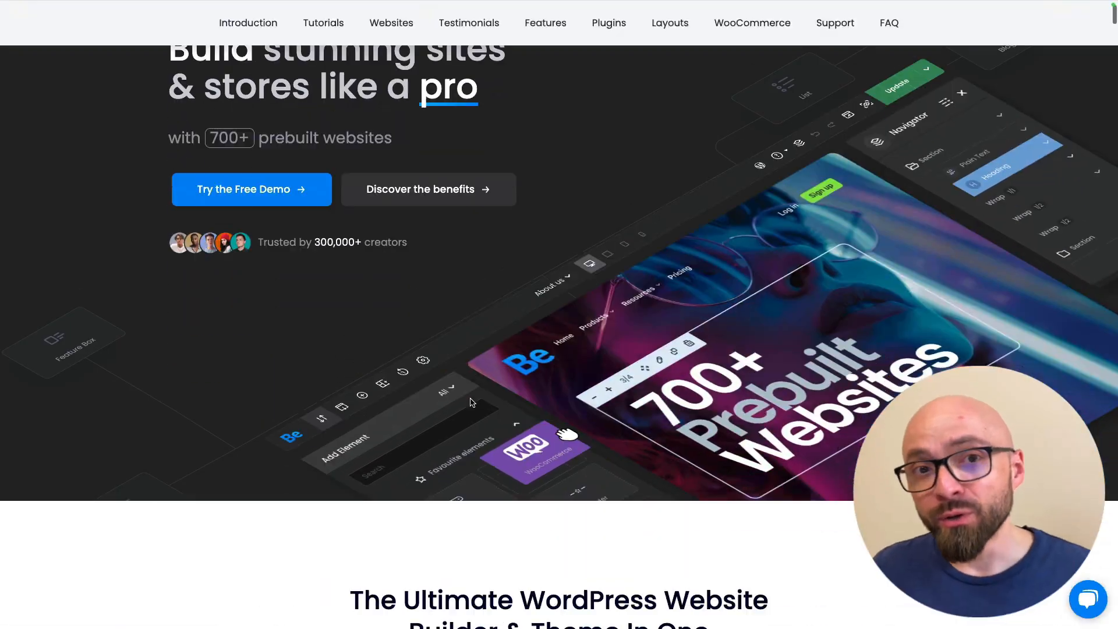
scroll(472, 403, "down", 4)
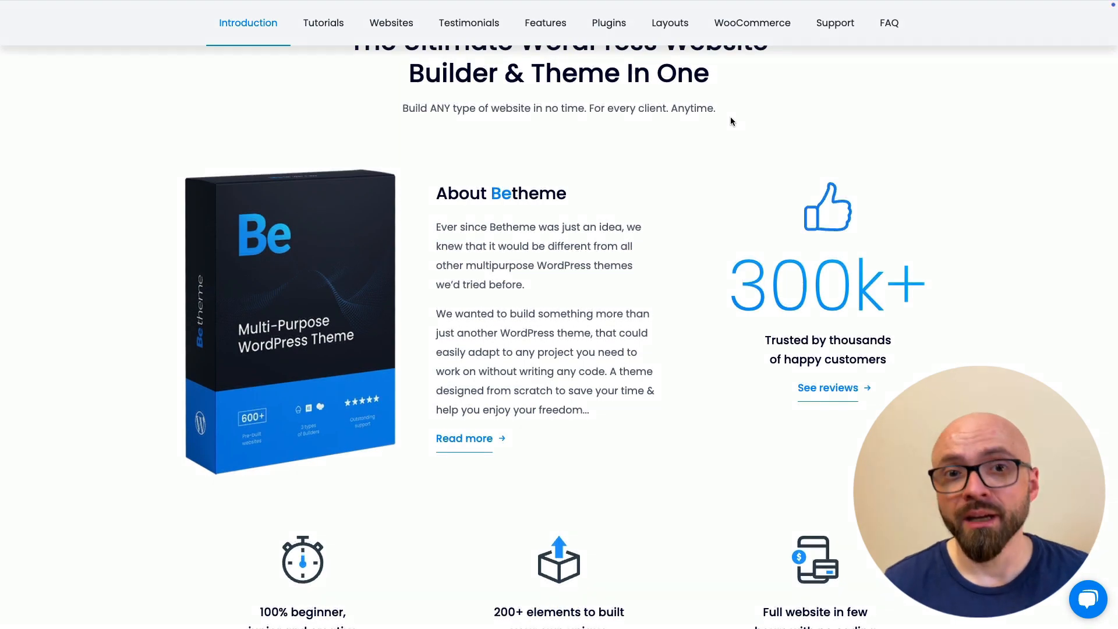
left_click(733, 27)
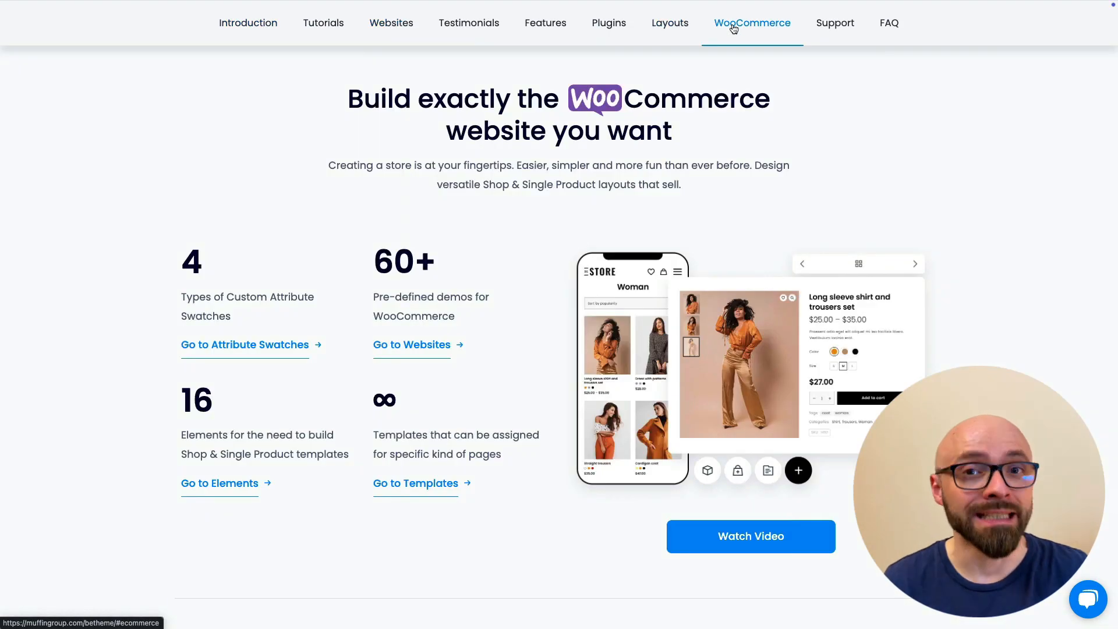
left_click(217, 483)
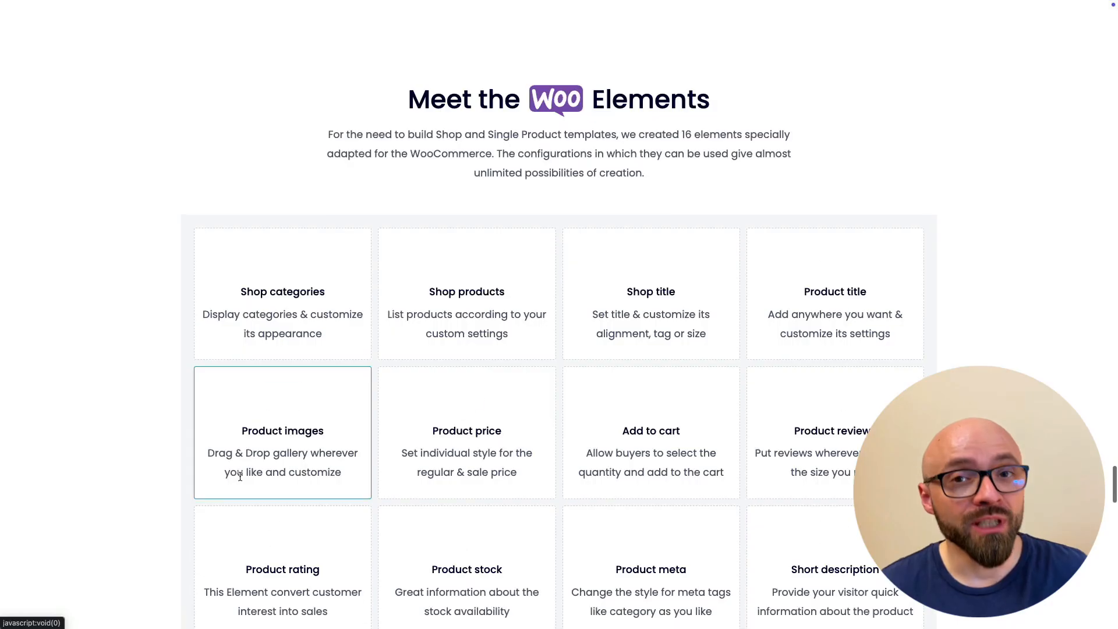
Review the WooCommerce elements, the BeBuilder, BeBuilder Blocks and Theme Options overview, and the closing purchase offer.
scroll(324, 466, "down", 3)
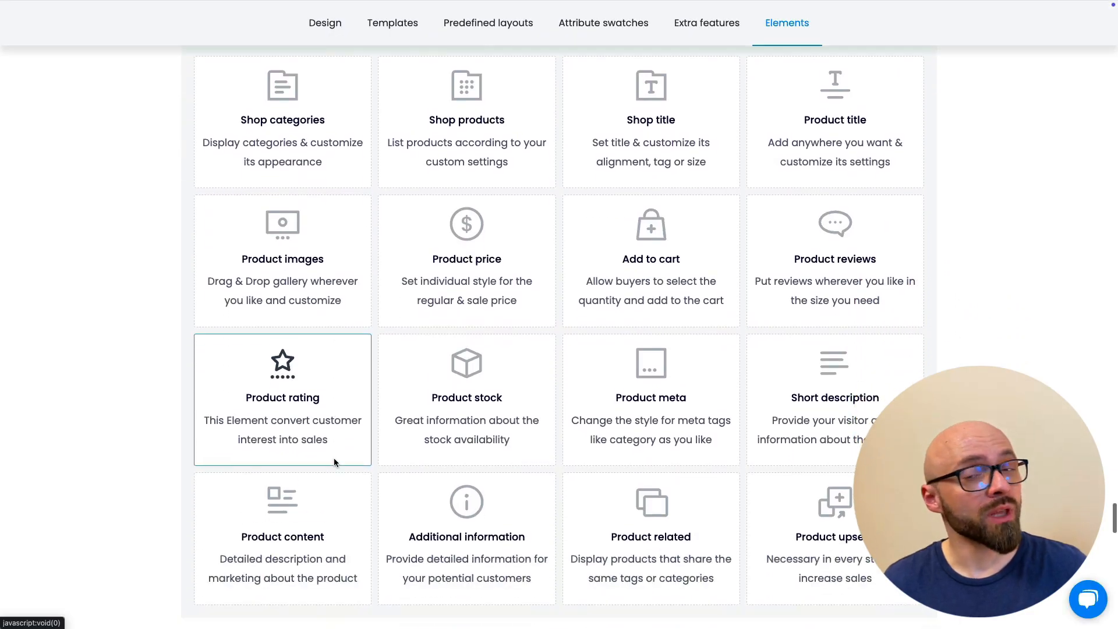
scroll(333, 462, "down", 8)
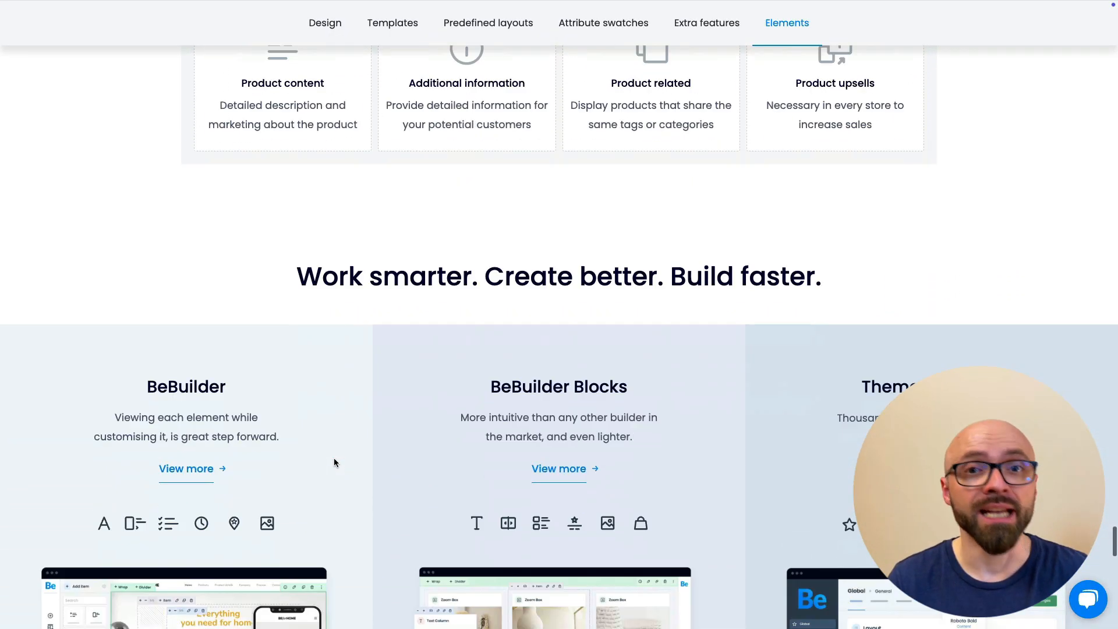
scroll(333, 460, "down", 7)
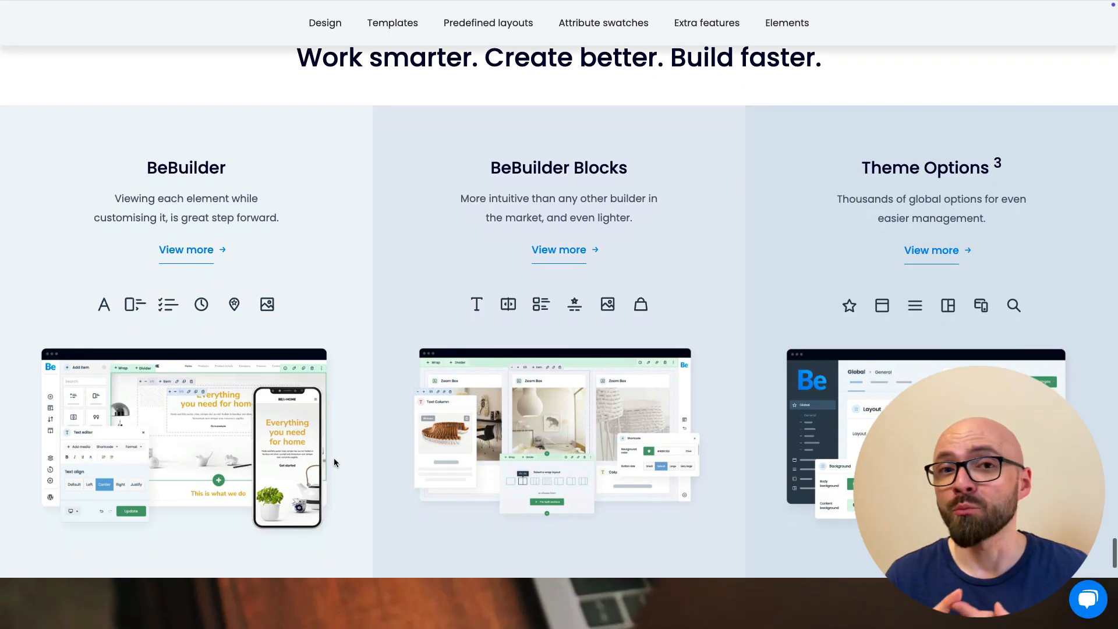
scroll(335, 461, "down", 4)
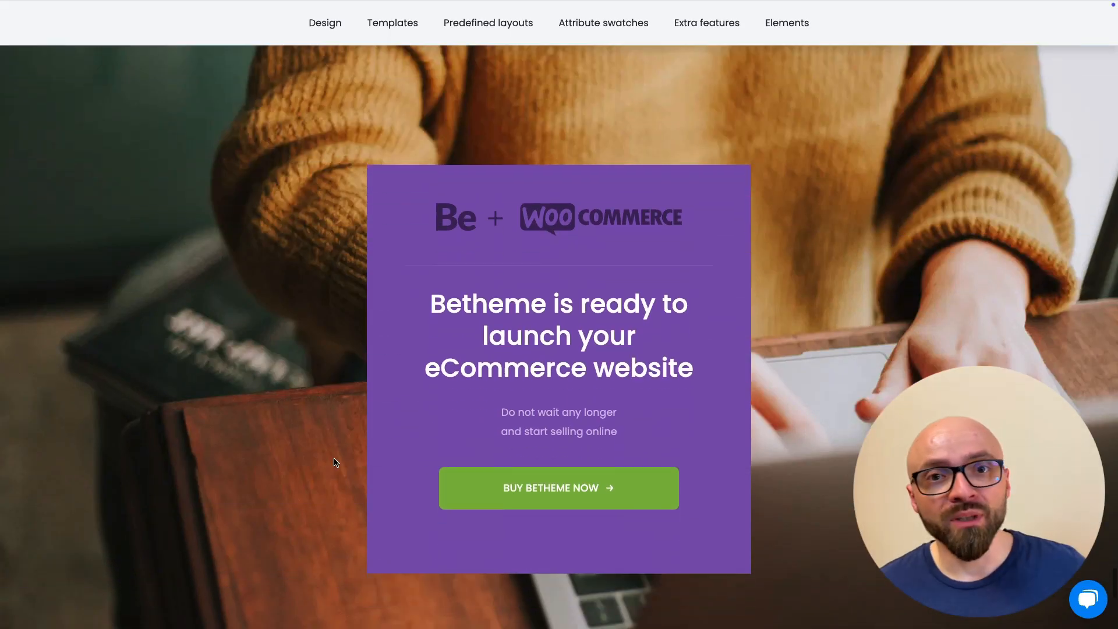